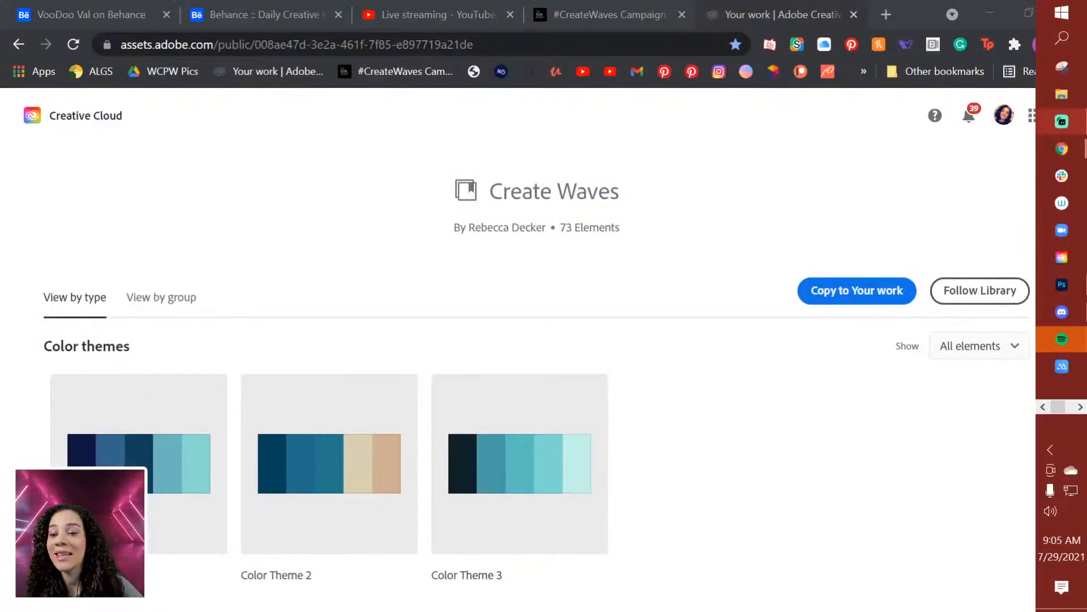
Look through the color themes, stock graphics and ocean photographs in the shared Create Waves library.
scroll(561, 246, "down", 6)
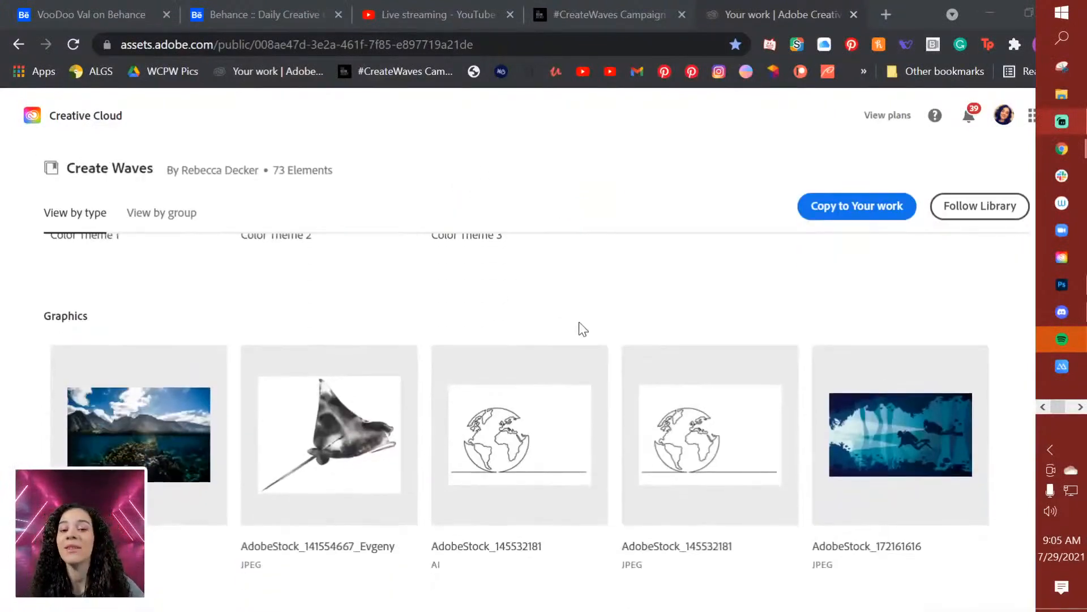
scroll(340, 345, "down", 3)
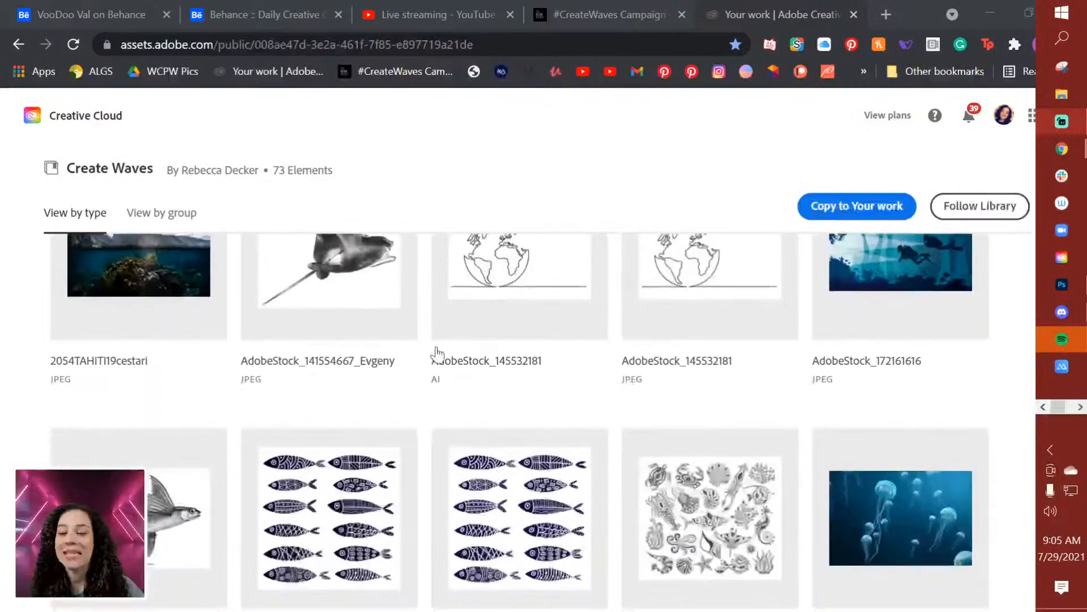
scroll(617, 420, "down", 7)
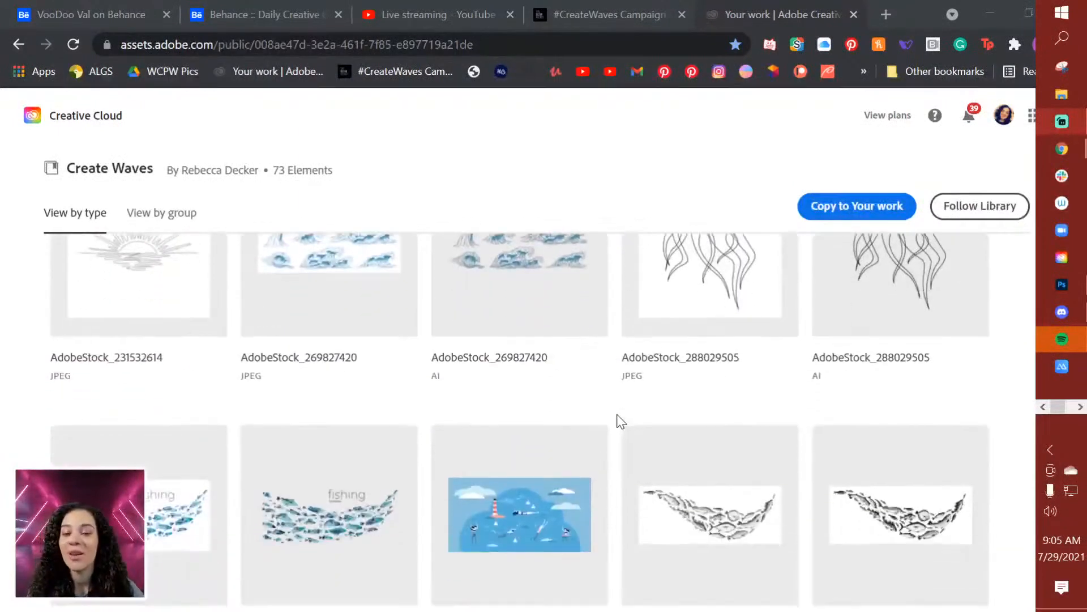
scroll(621, 422, "down", 12)
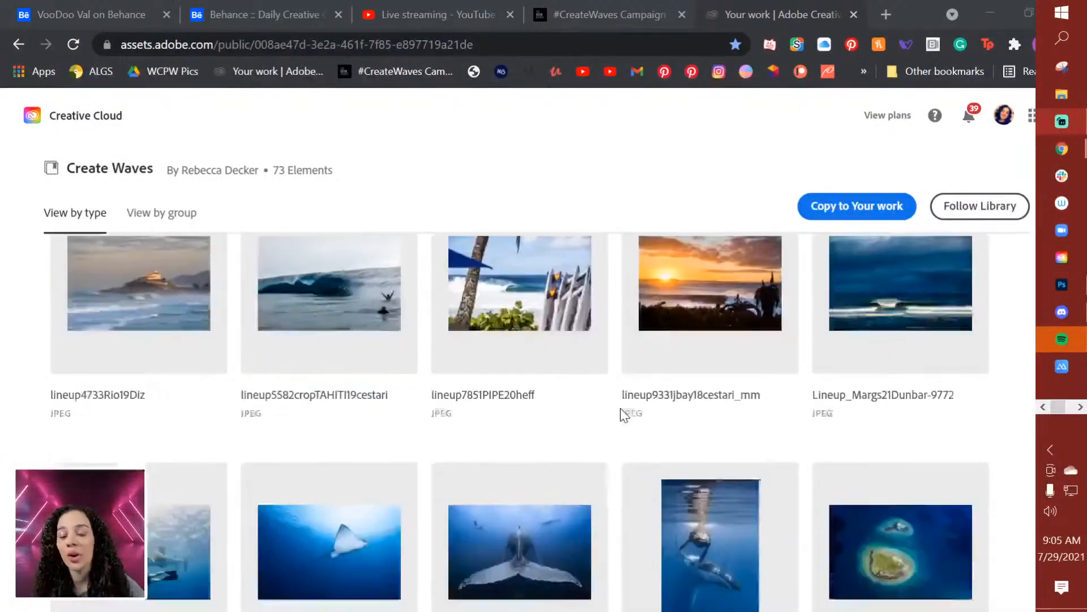
scroll(623, 414, "down", 6)
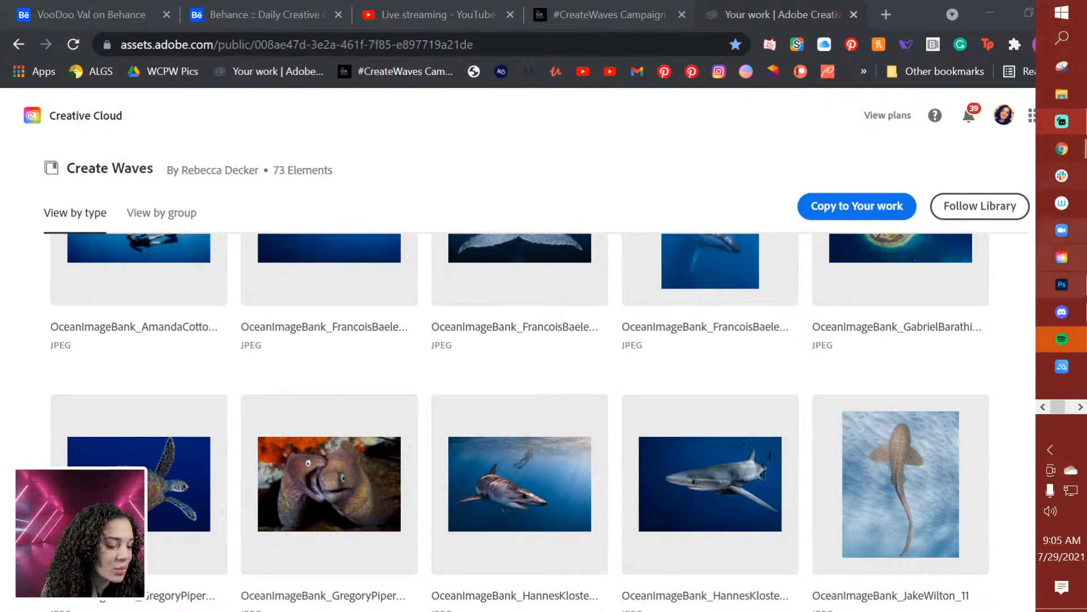
Dock the Windows taskbar along the bottom edge of the screen.
left_click_drag(1075, 444, 818, 563)
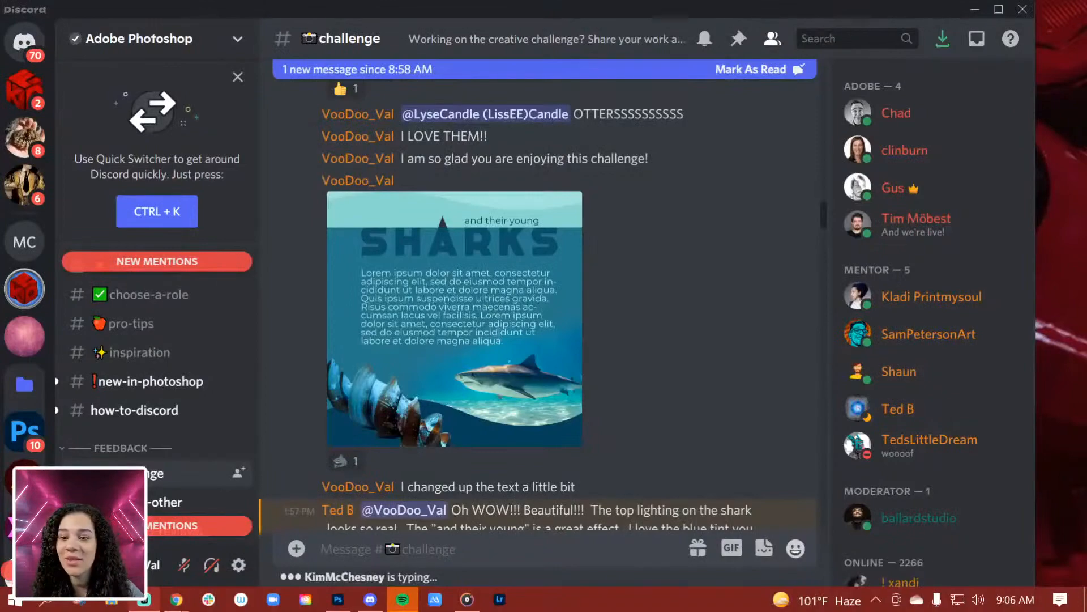
Review the posted challenge designs and the feedback on them in the challenge channel of the Adobe Photoshop Discord server.
scroll(681, 333, "down", 5)
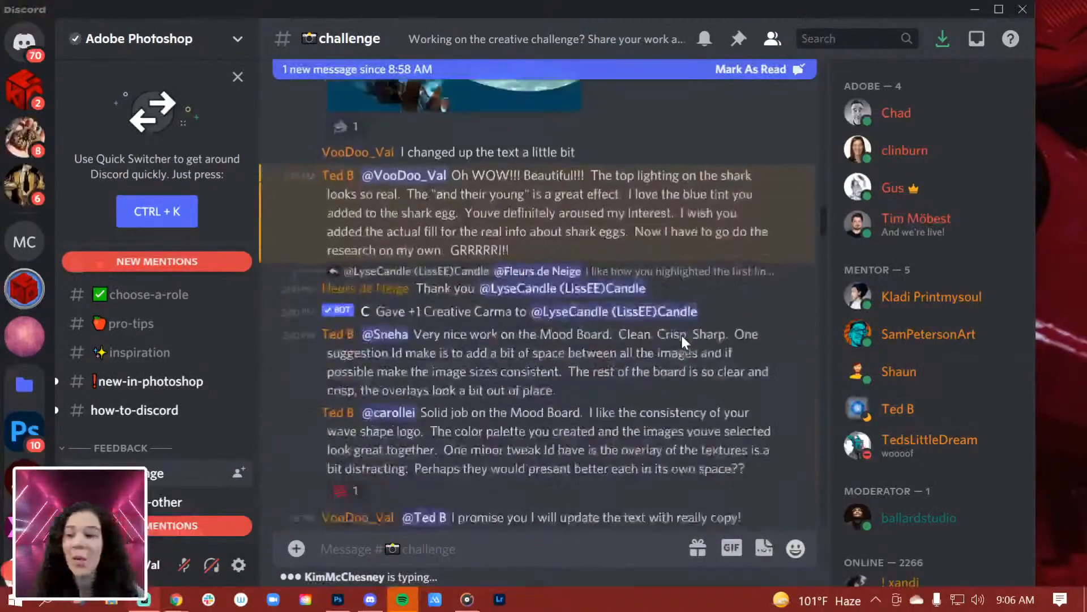
scroll(681, 333, "down", 10)
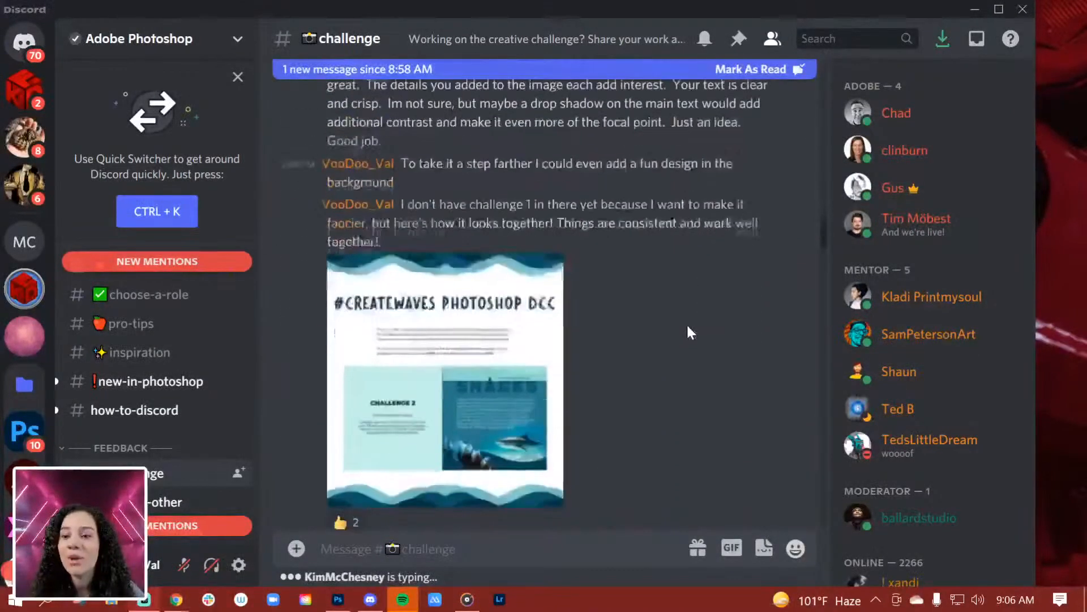
scroll(688, 329, "down", 7)
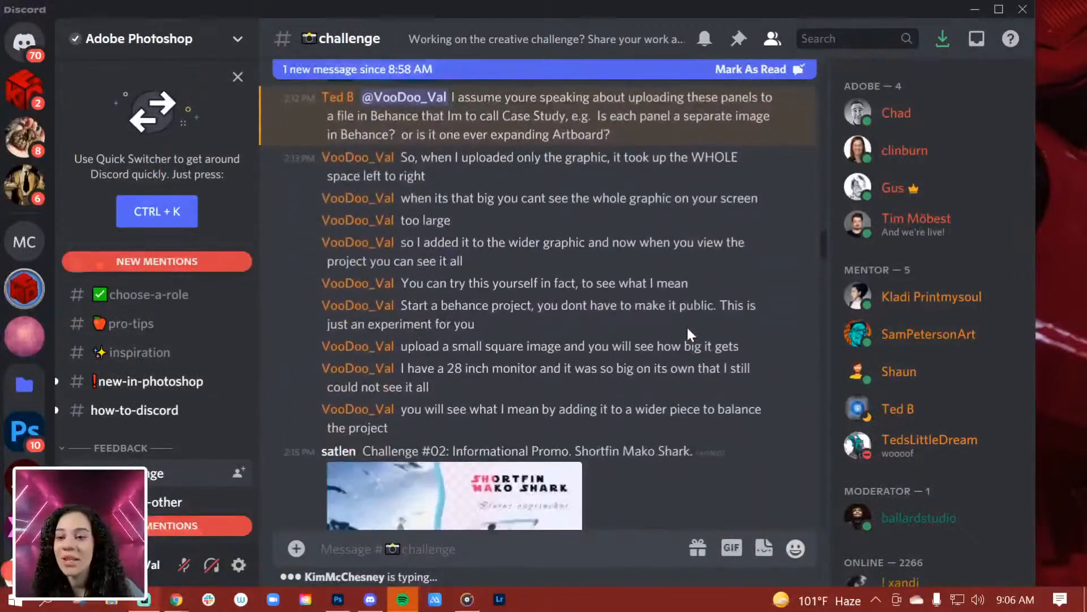
scroll(687, 329, "down", 11)
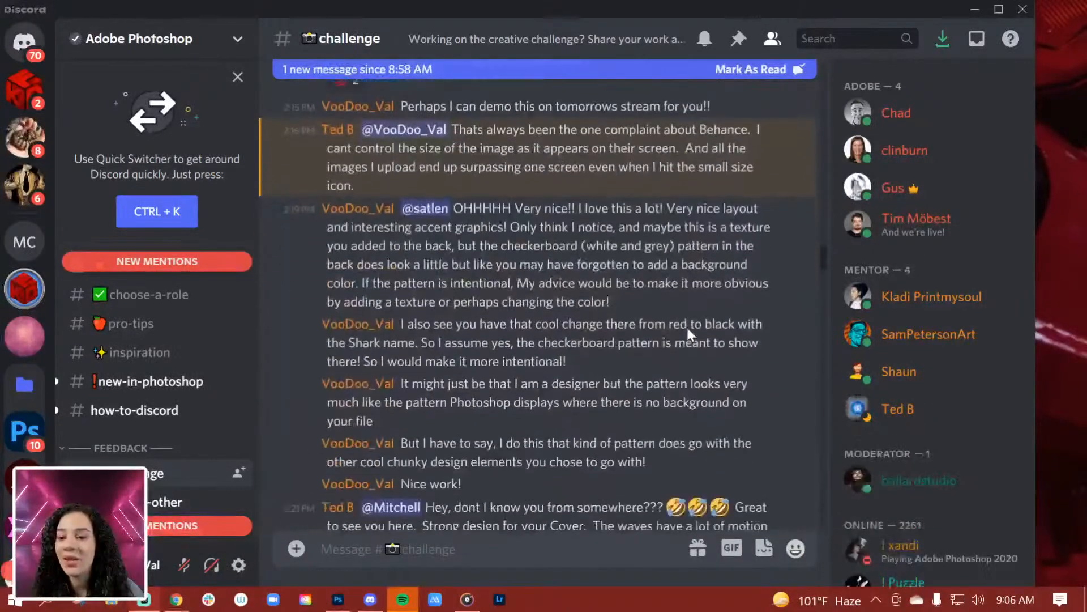
scroll(689, 332, "down", 8)
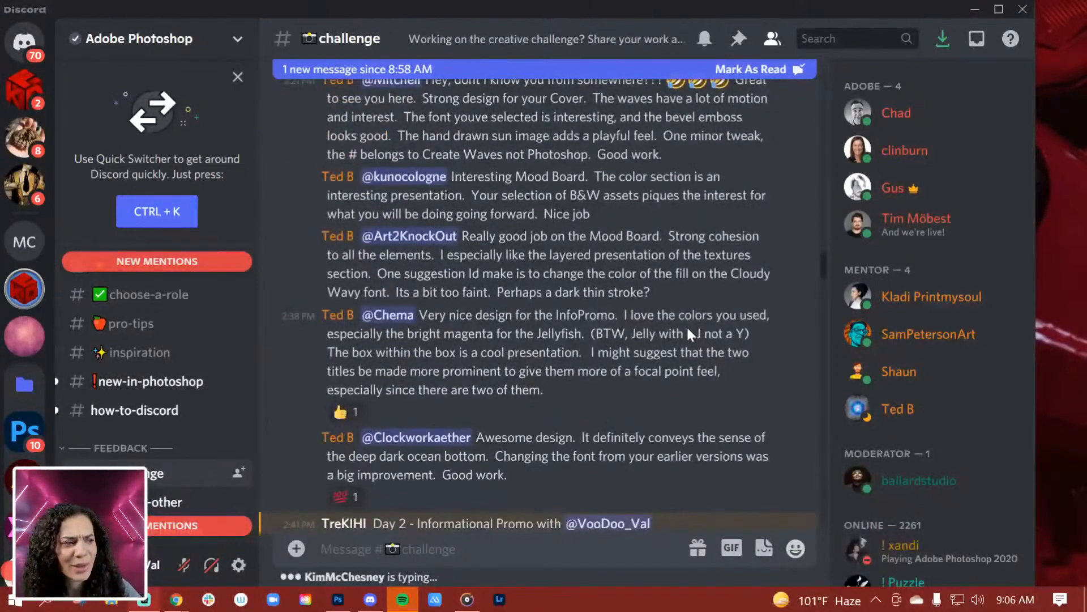
scroll(684, 338, "down", 8)
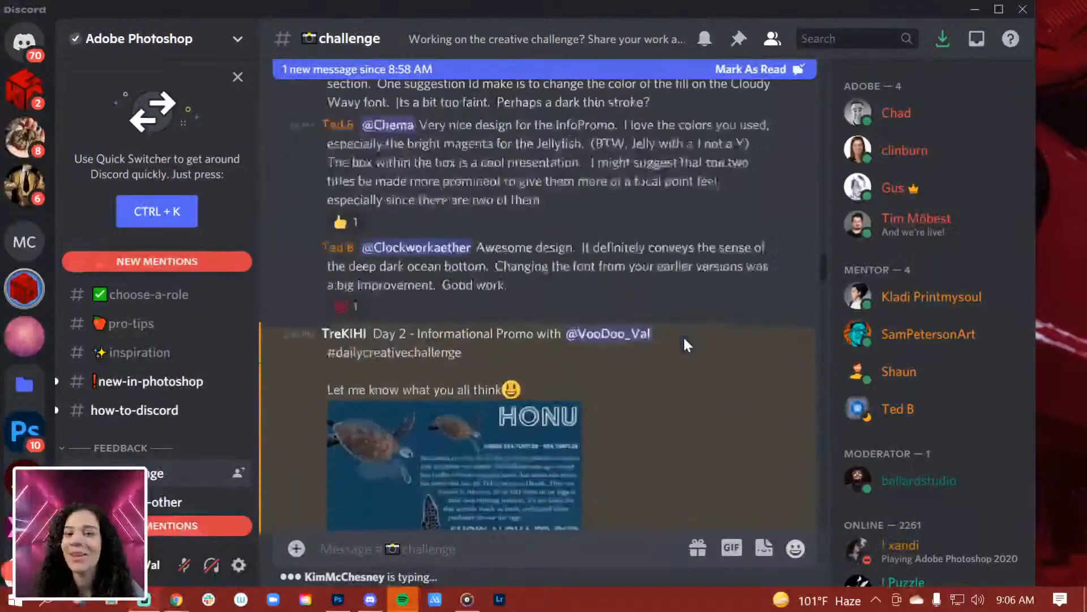
scroll(684, 339, "down", 6)
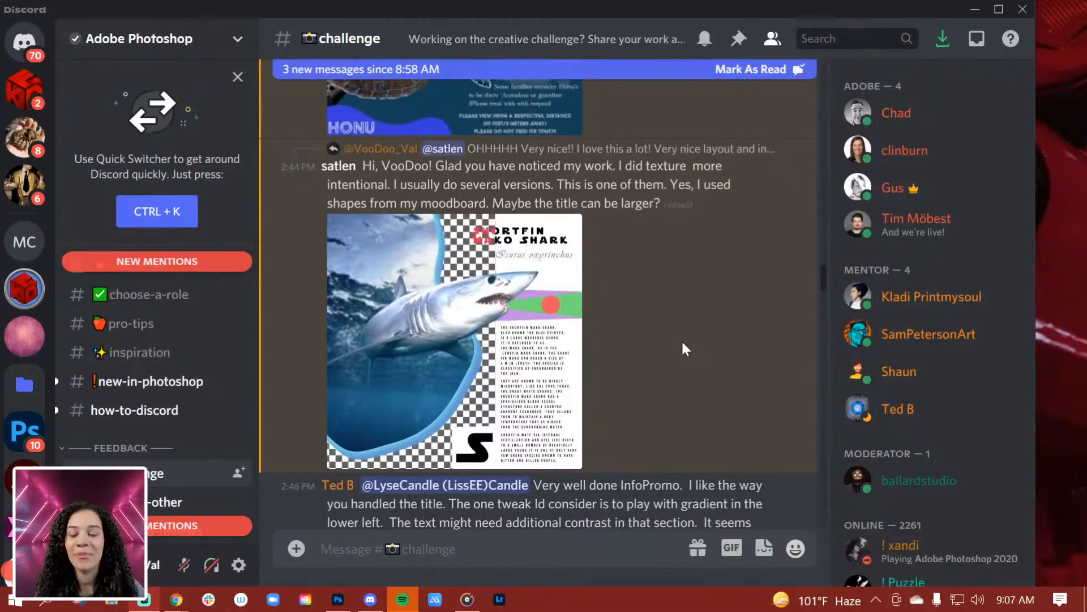
scroll(683, 343, "down", 8)
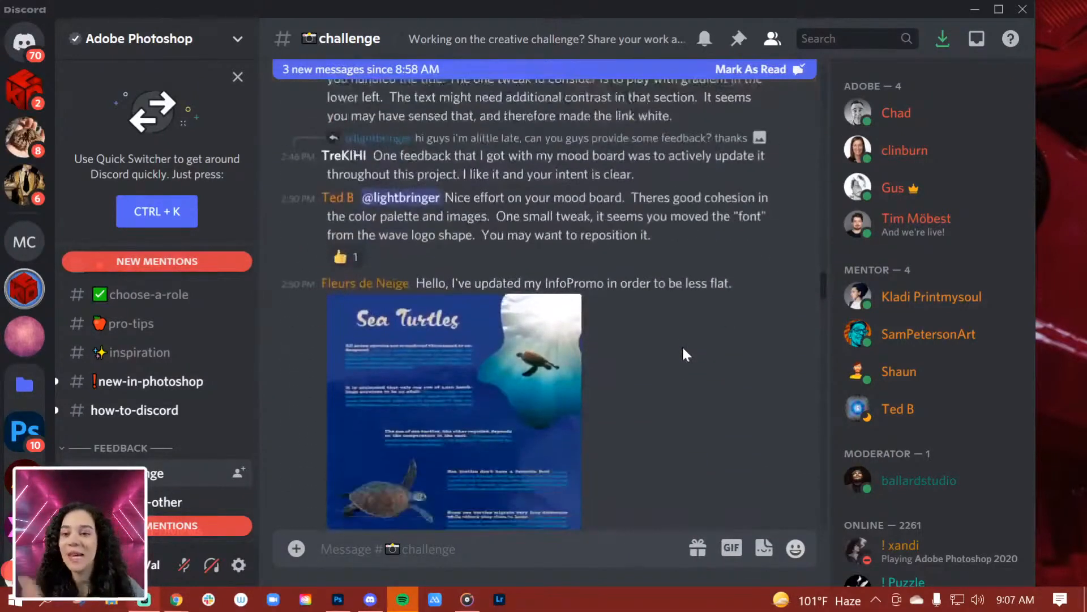
scroll(682, 345, "down", 18)
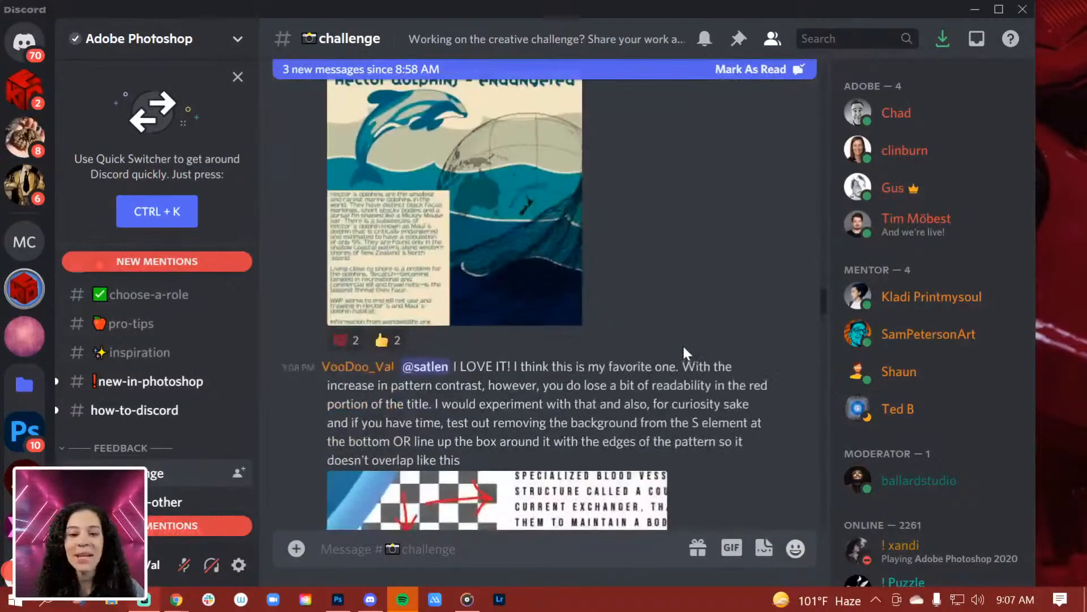
scroll(682, 345, "down", 14)
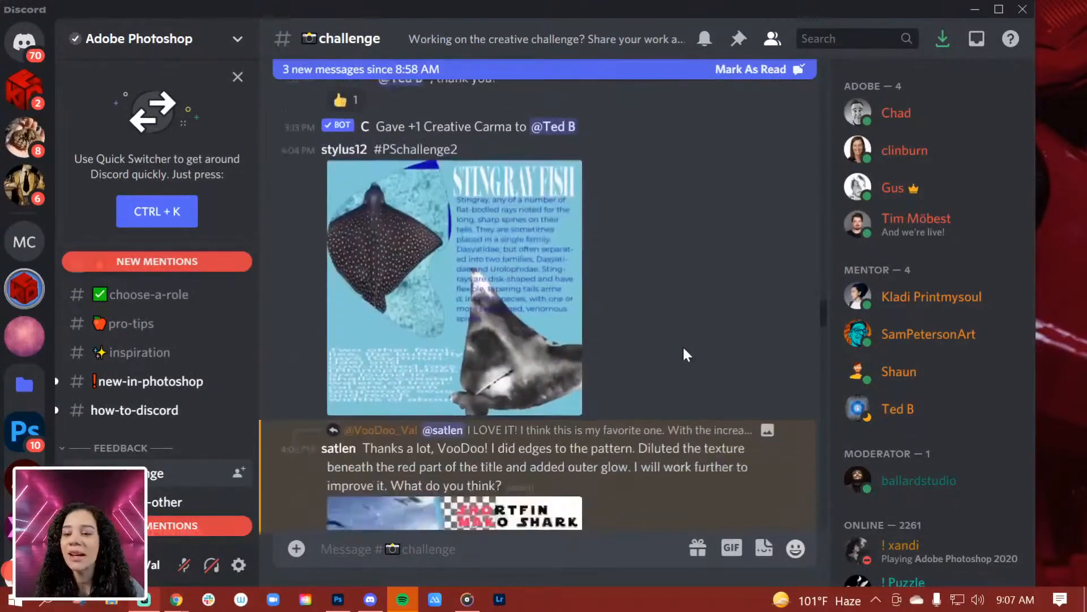
scroll(684, 349, "down", 13)
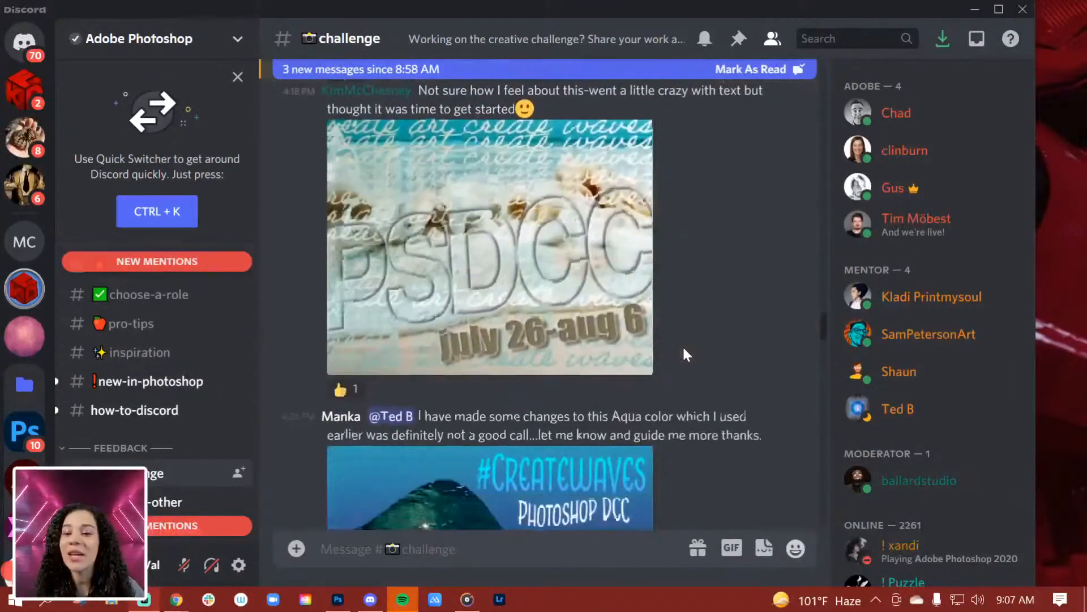
scroll(683, 348, "down", 6)
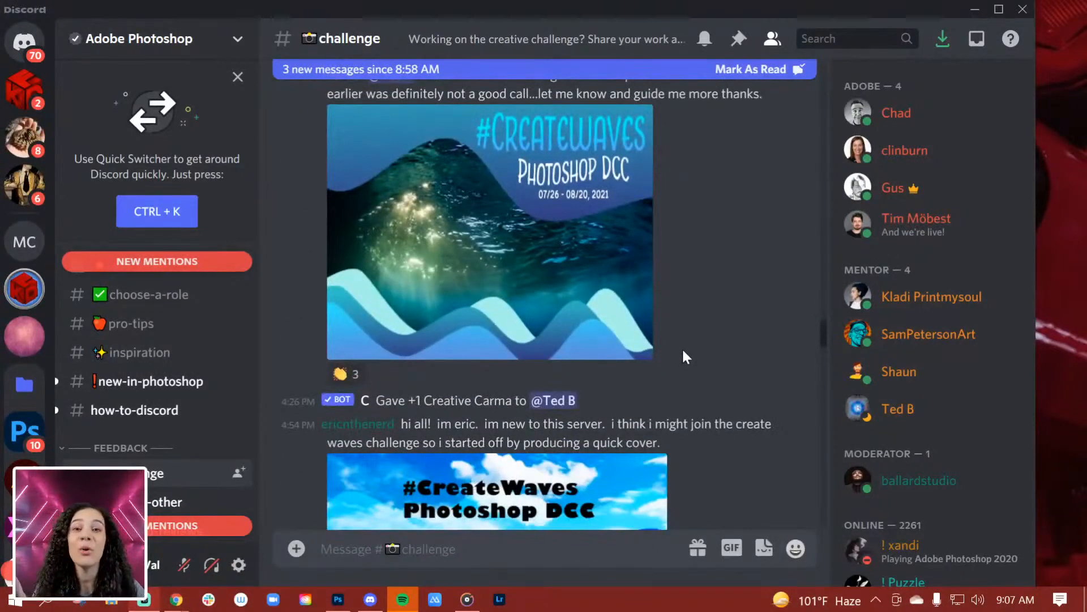
scroll(683, 350, "down", 10)
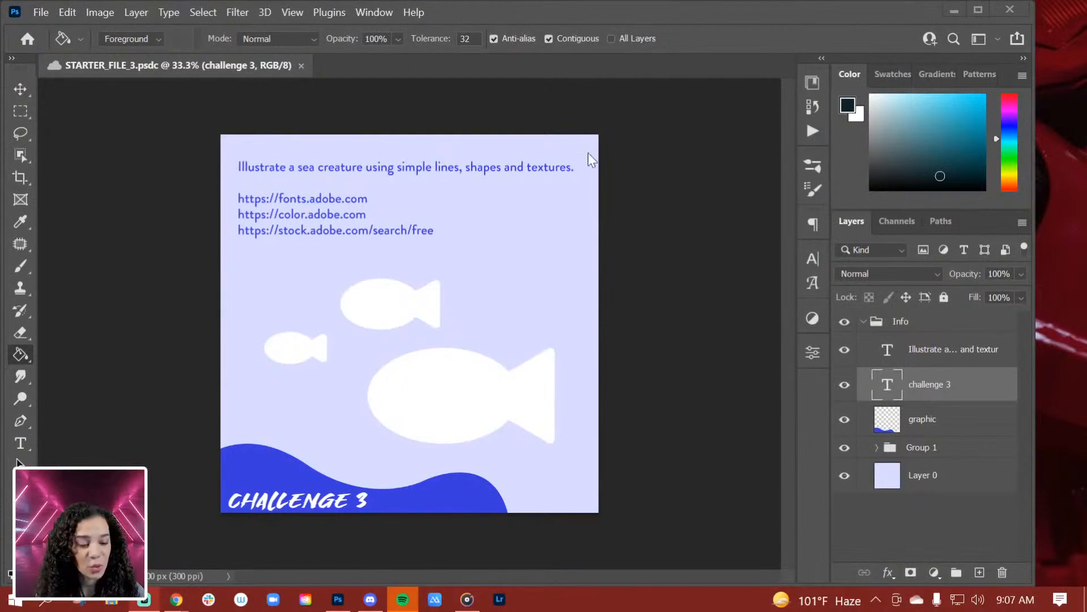
Maximize the Photoshop window showing STARTER_FILE_3.psdc, and collapse and hide the Info layer group.
left_click_drag(673, 14, 733, 1)
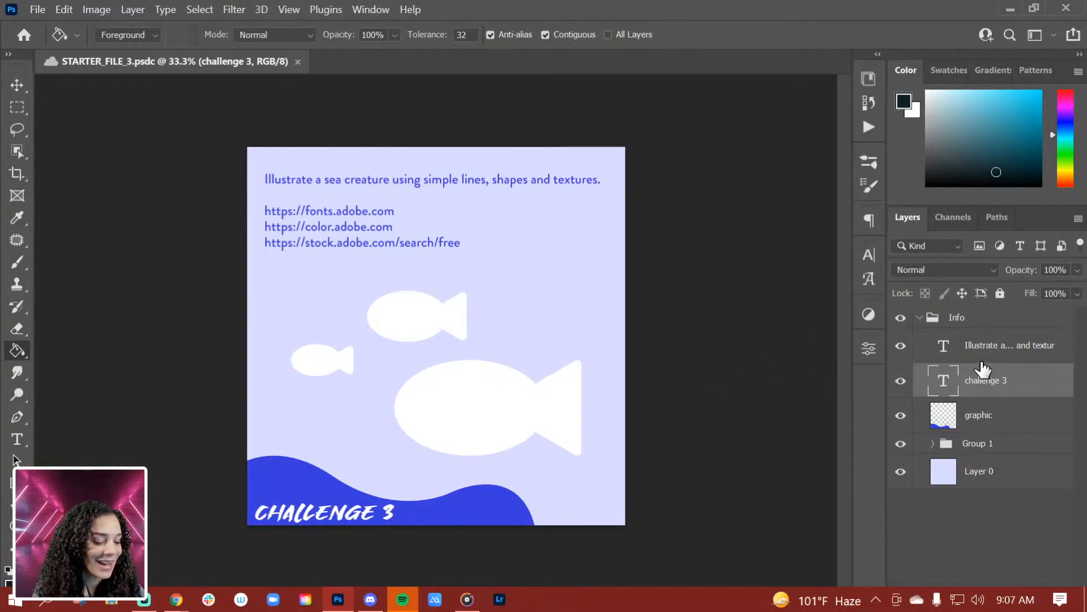
left_click(918, 318)
left_click(902, 318)
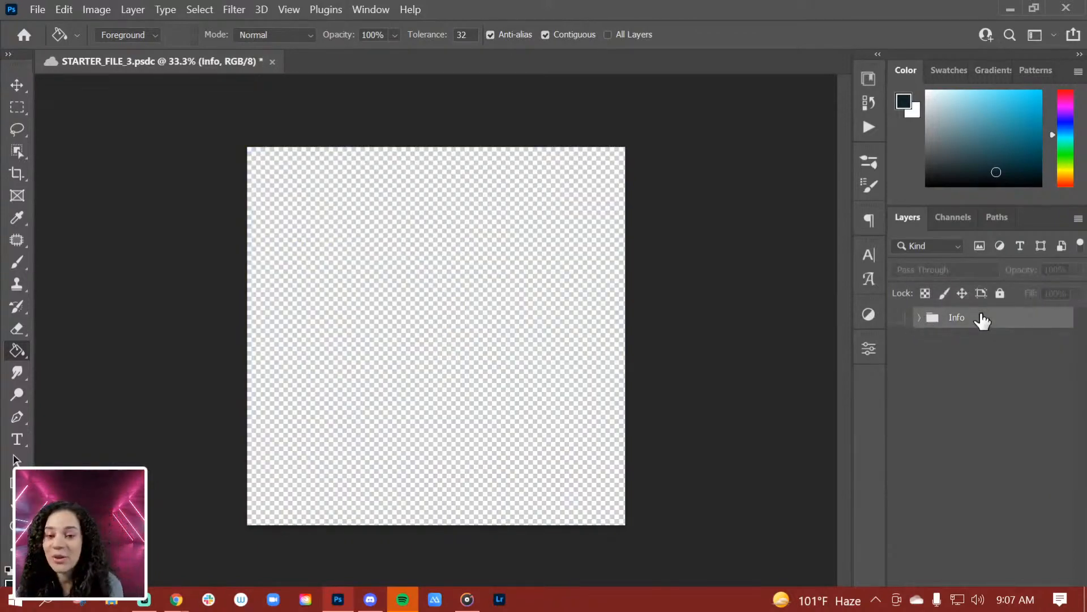
Add a new layer above the Info group and fill it with the light aqua swatch from the OCEAN DCC library's Colors 2 group.
key("ctrl+shift+n")
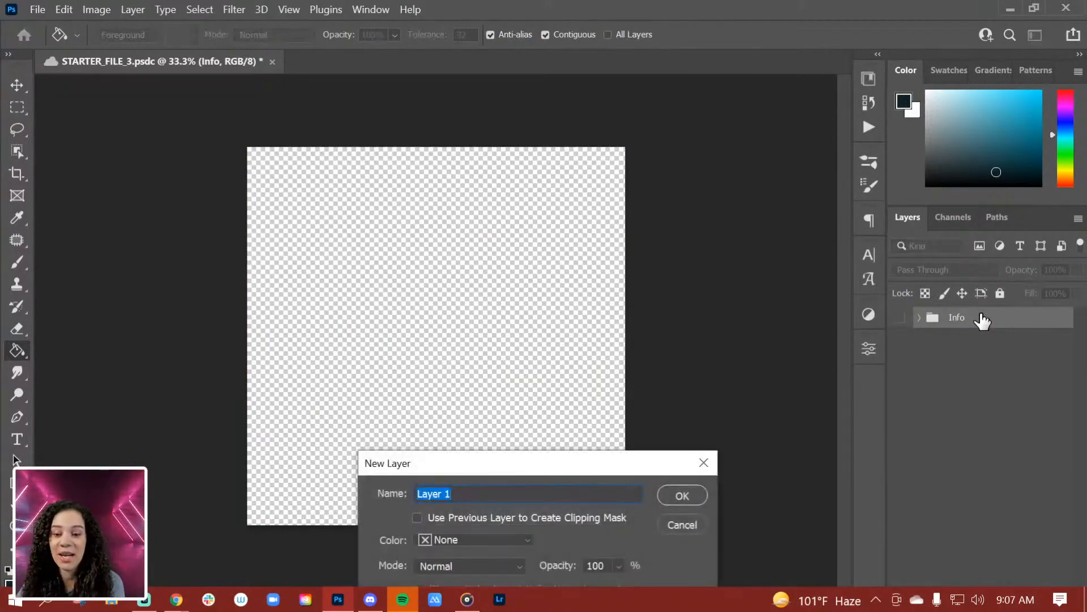
key("Return")
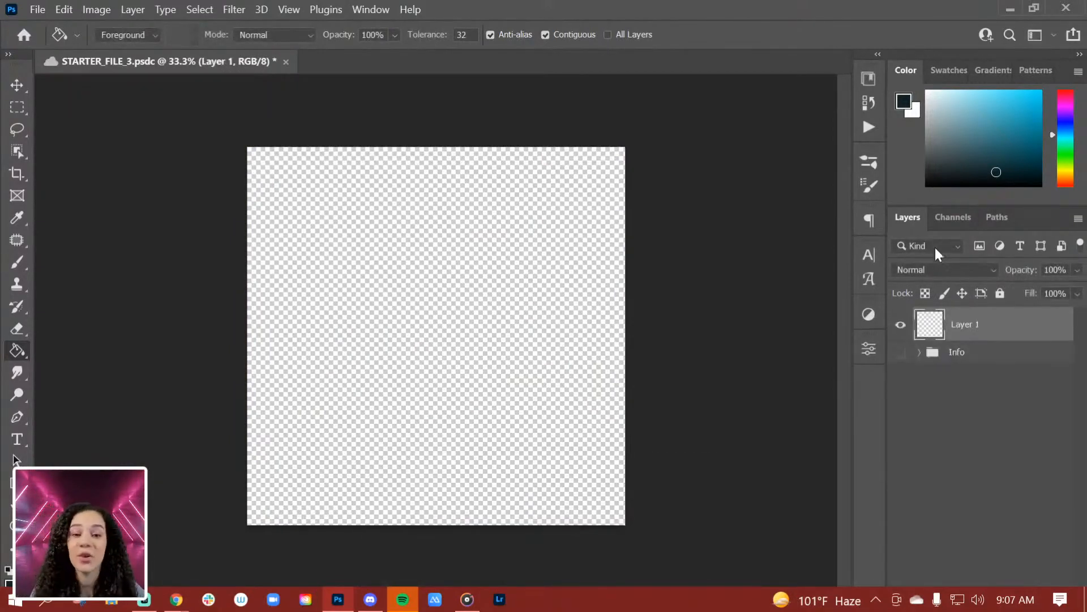
left_click(868, 79)
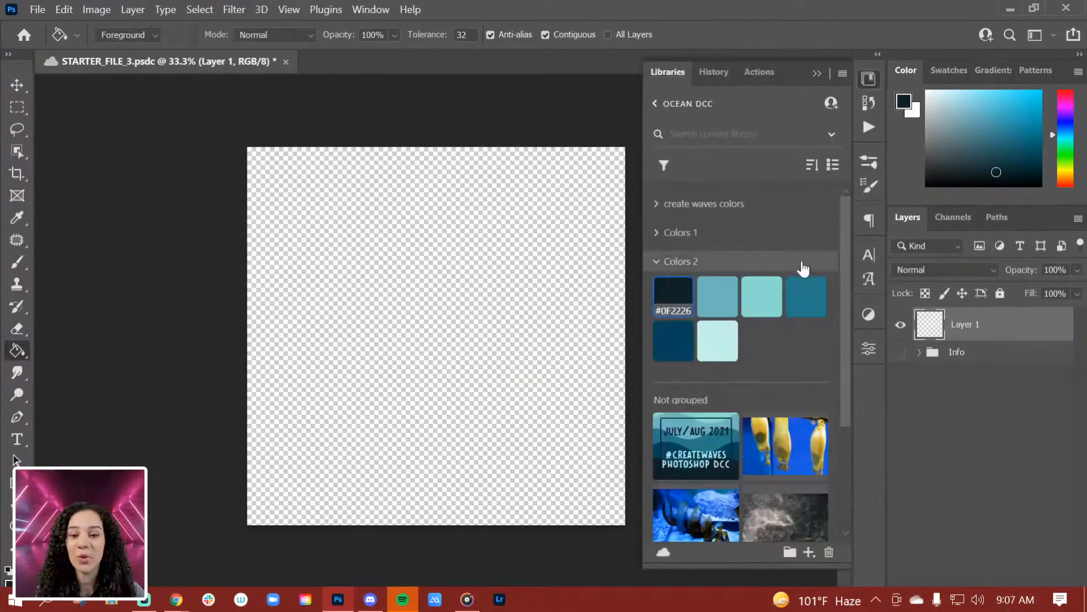
left_click(758, 302)
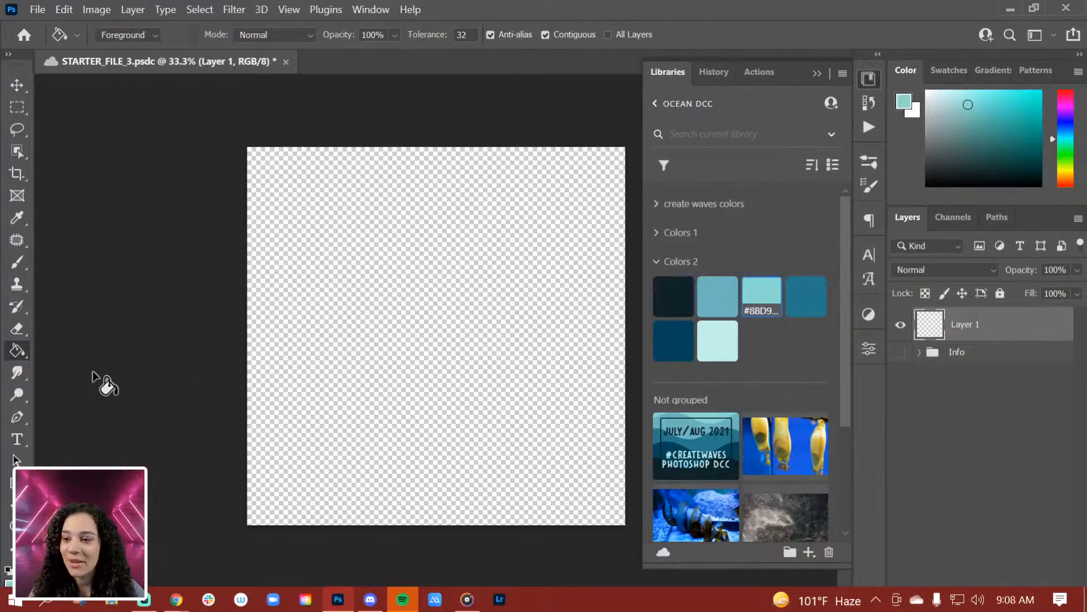
left_click(395, 331)
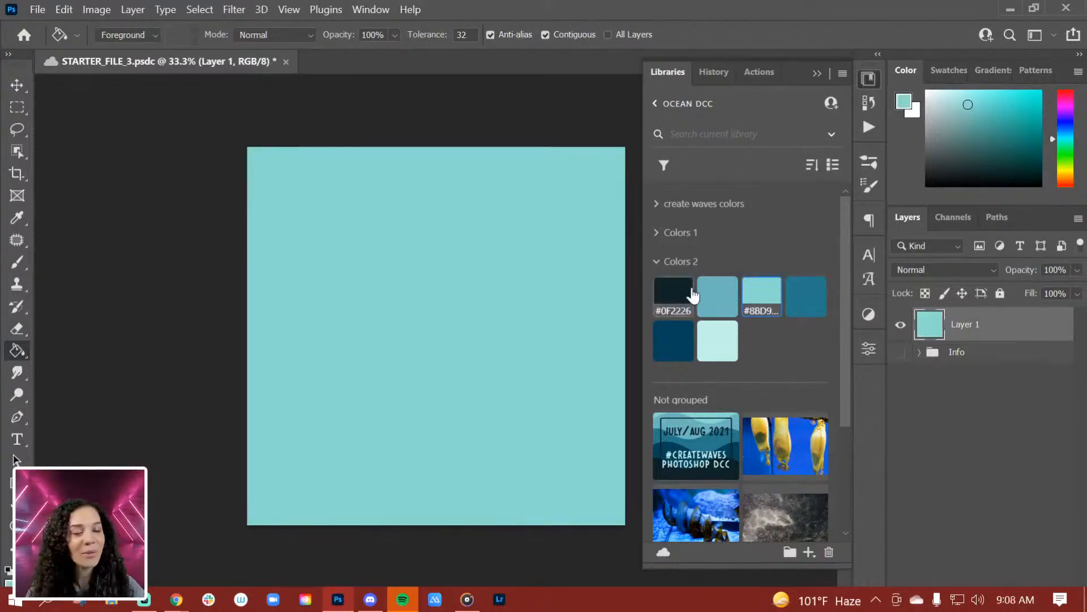
Collapse the Colors 2 group and switch from the OCEAN DCC library to the Create Waves library.
left_click(658, 262)
scroll(748, 374, "down", 2)
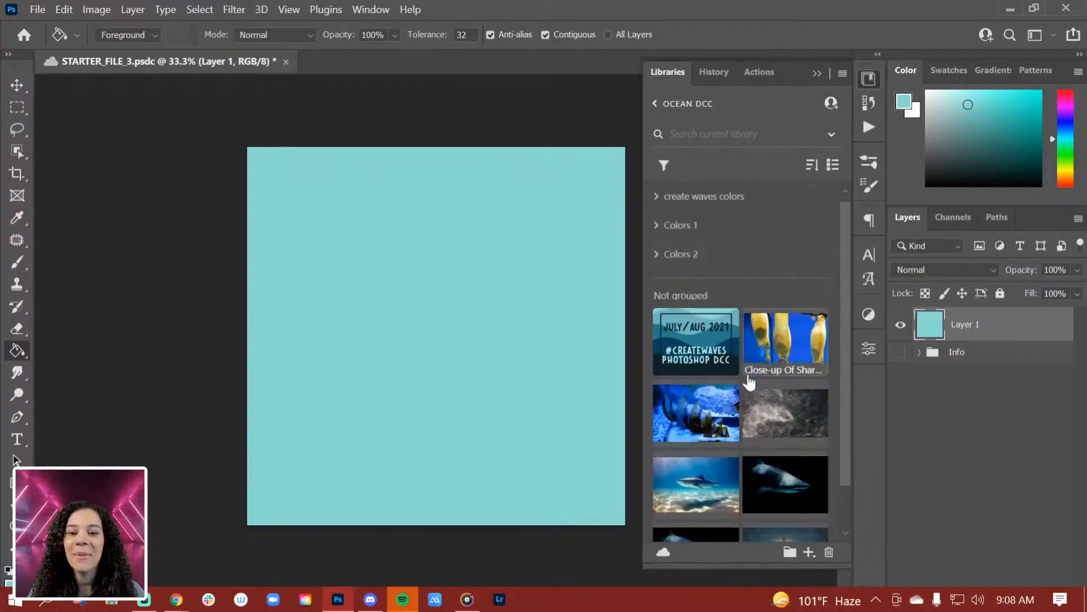
scroll(750, 340, "up", 1)
scroll(744, 289, "up", 1)
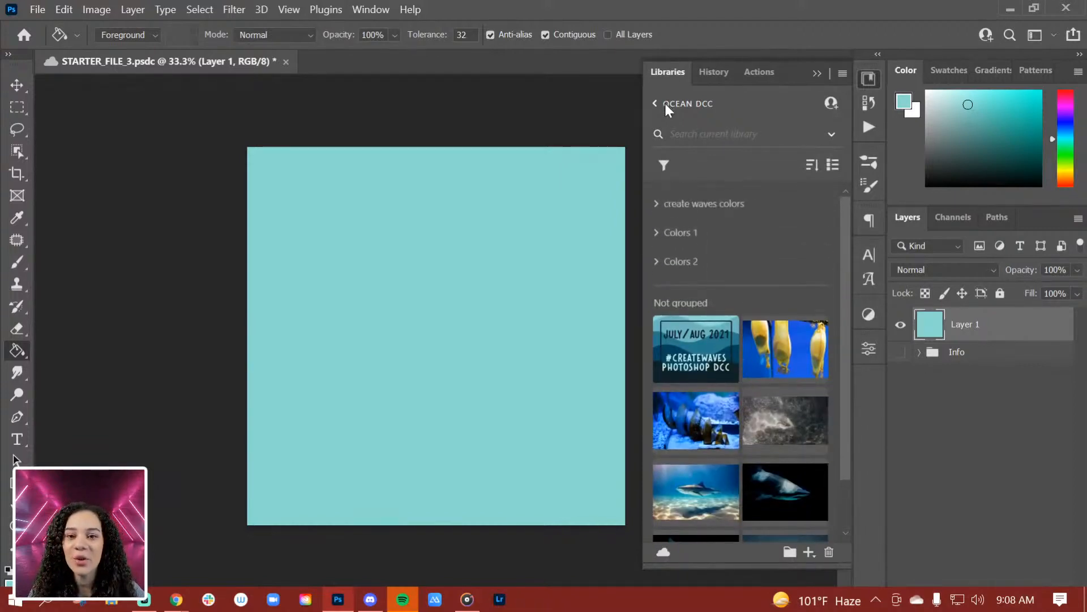
left_click(656, 106)
left_click(705, 239)
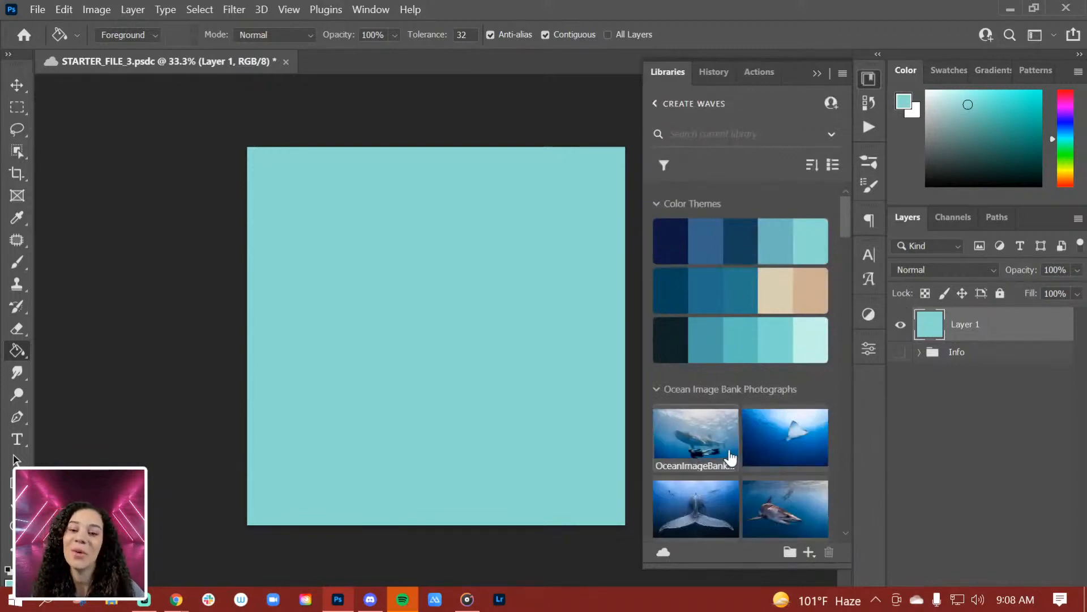
Open the source document of the pale ray photo with the long tail from the Ocean Image Bank Photographs group.
scroll(730, 442, "down", 3)
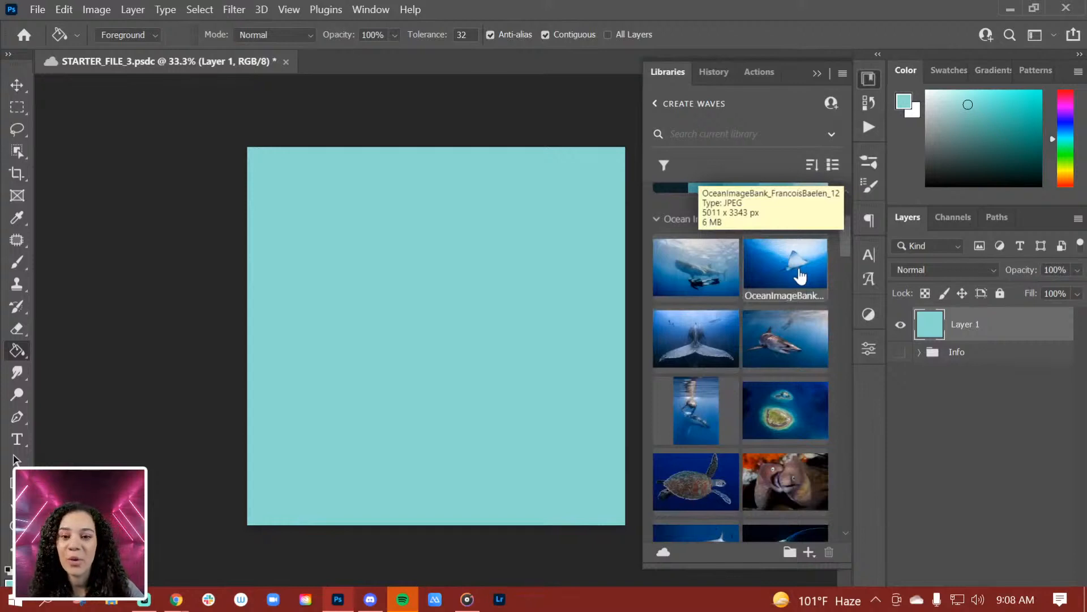
left_click(801, 276)
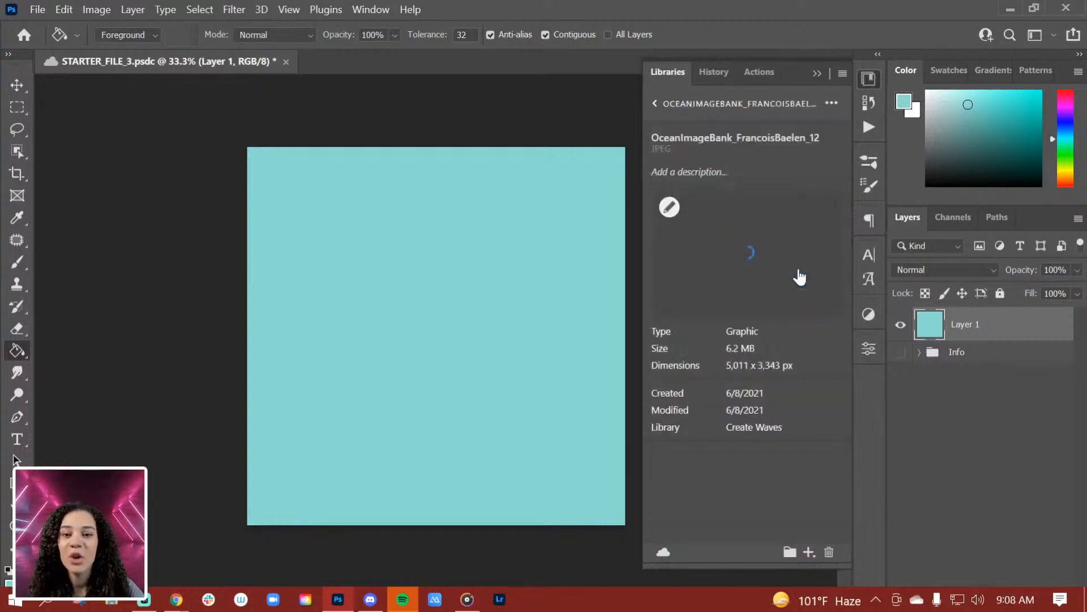
left_click(669, 208)
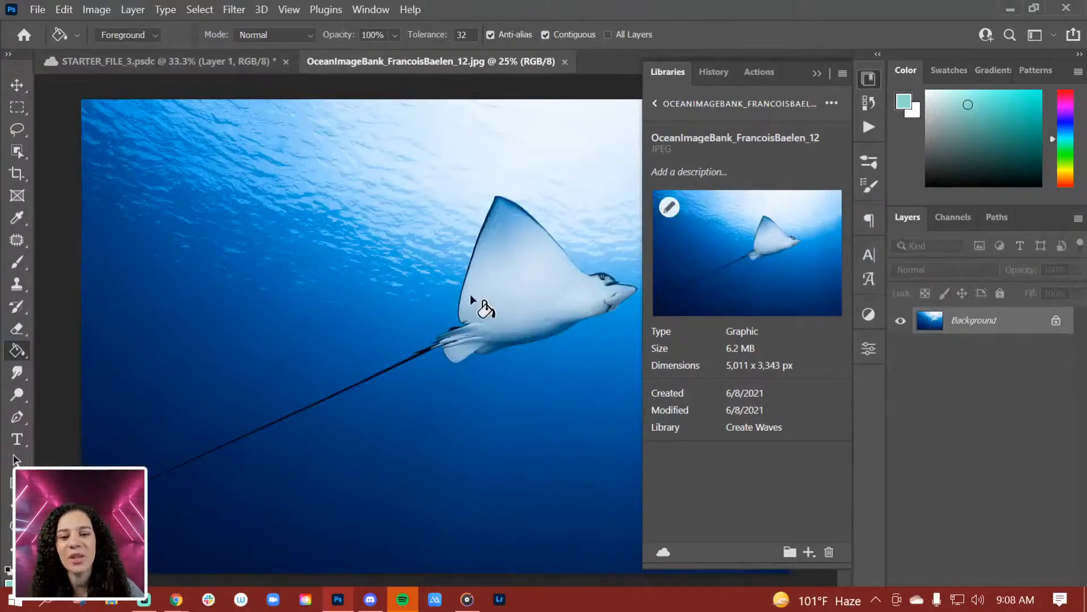
Open the source document of the dark spotted ray photo from the Create Waves library's Ocean Image Bank Photographs group.
left_click(658, 104)
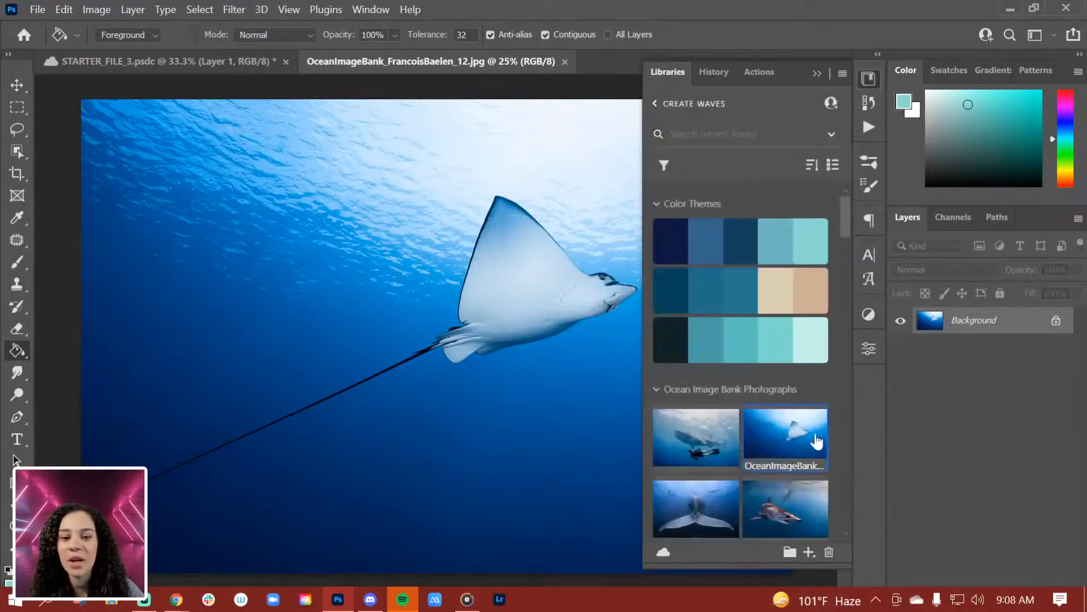
scroll(816, 441, "down", 5)
scroll(816, 439, "down", 5)
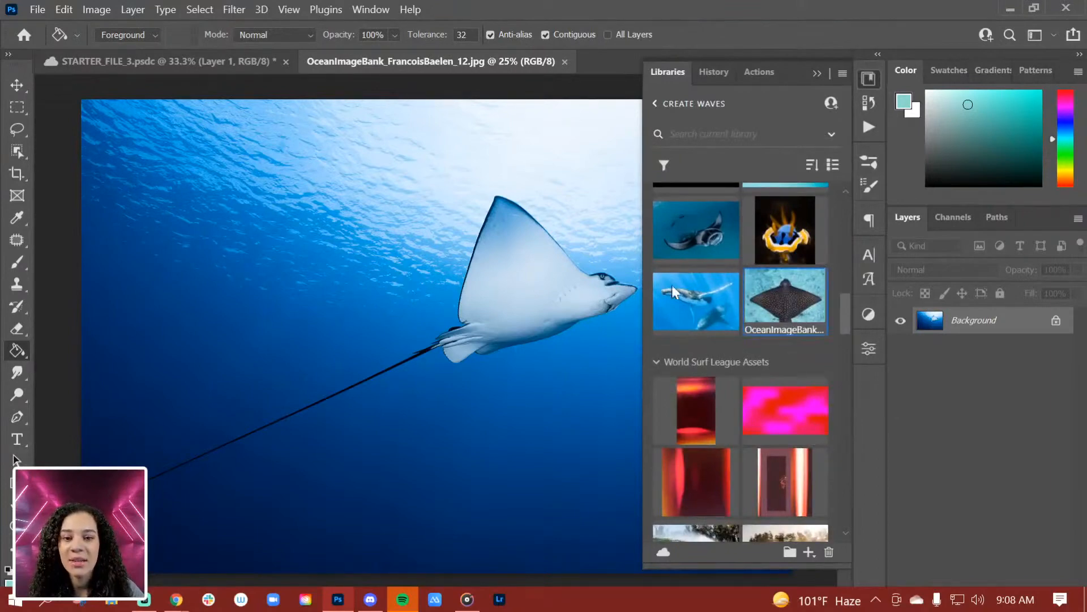
double_click(780, 300)
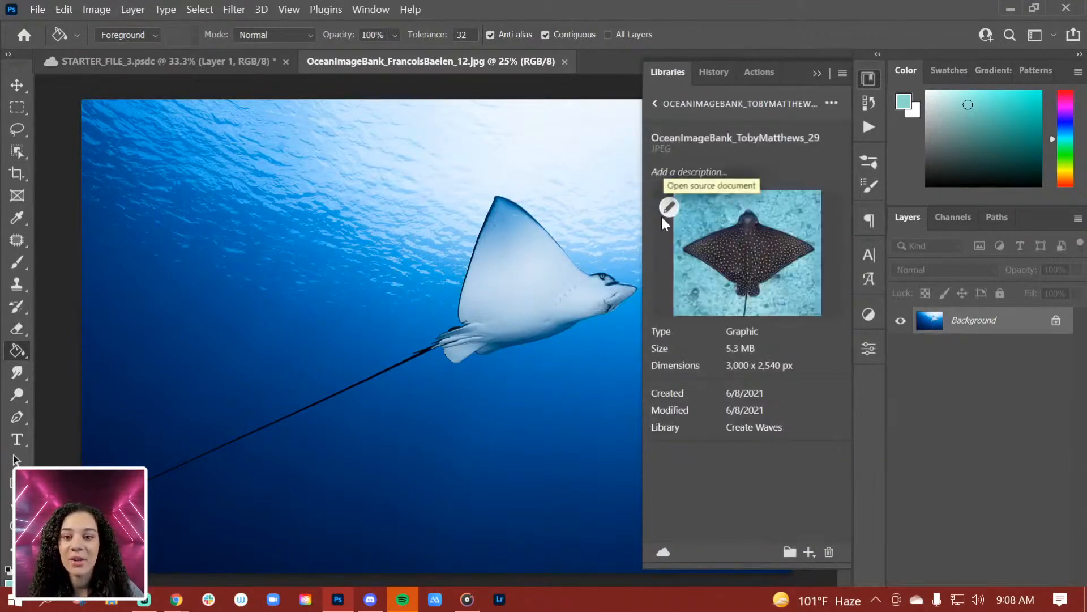
left_click(658, 198)
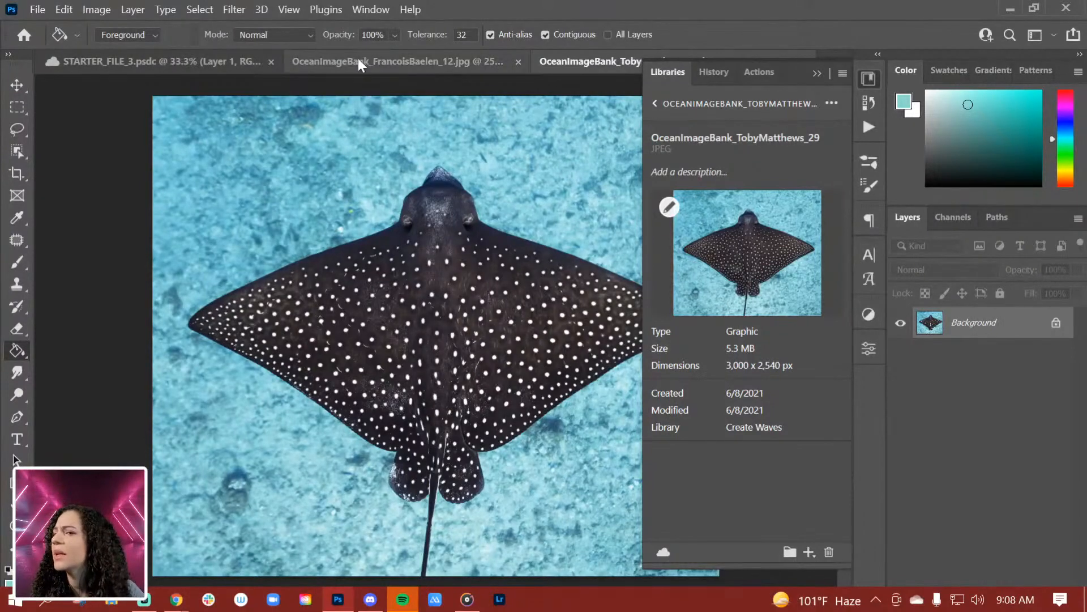
Look through the Create Waves library's photographs and surf assets for another ray reference.
left_click(655, 104)
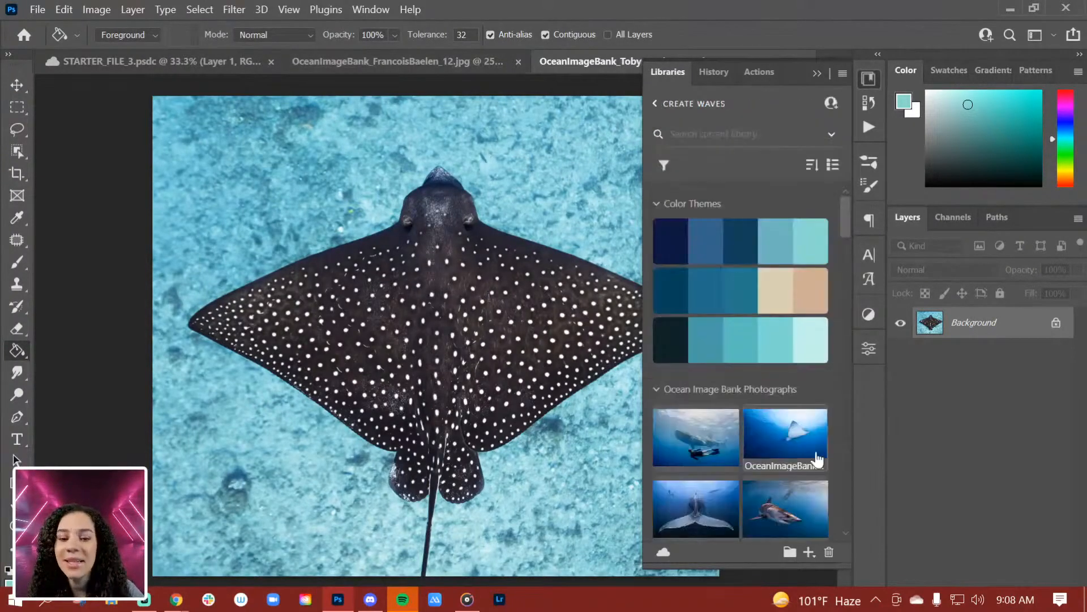
scroll(816, 456, "down", 8)
scroll(818, 462, "down", 10)
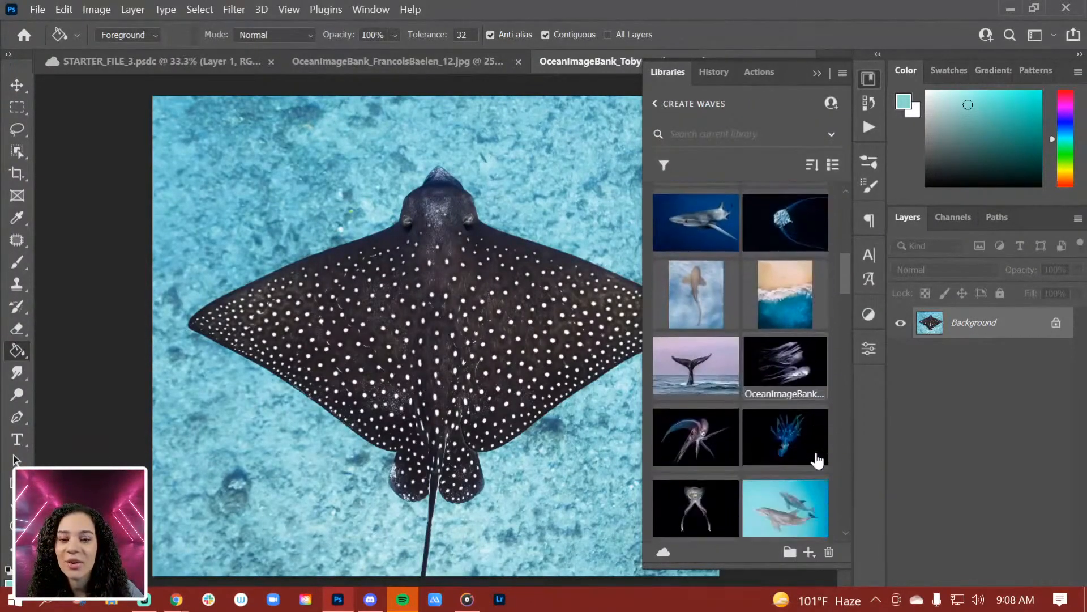
scroll(817, 460, "down", 10)
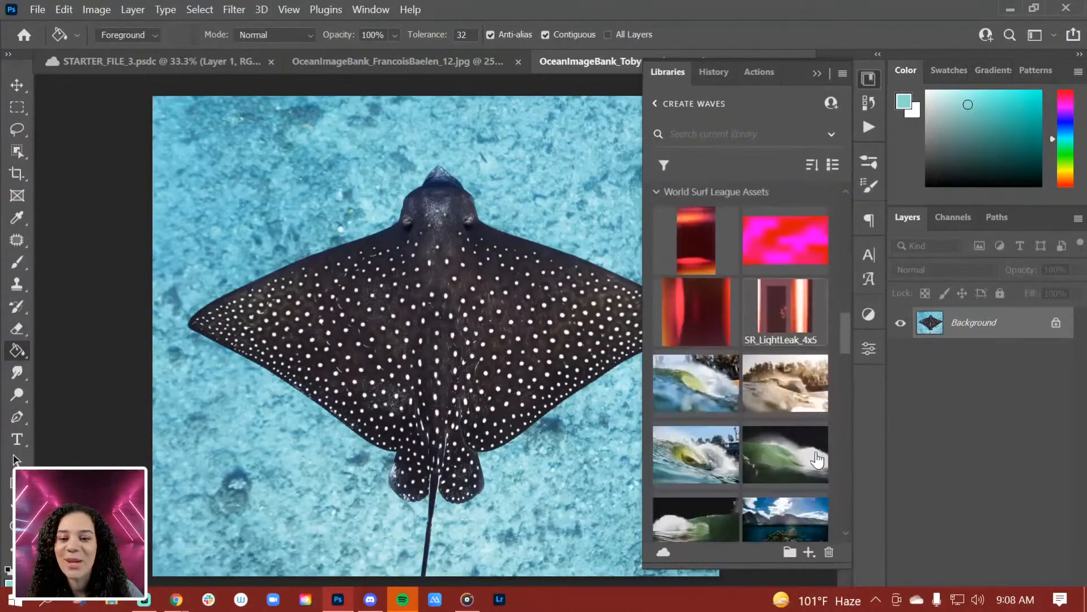
scroll(818, 460, "down", 10)
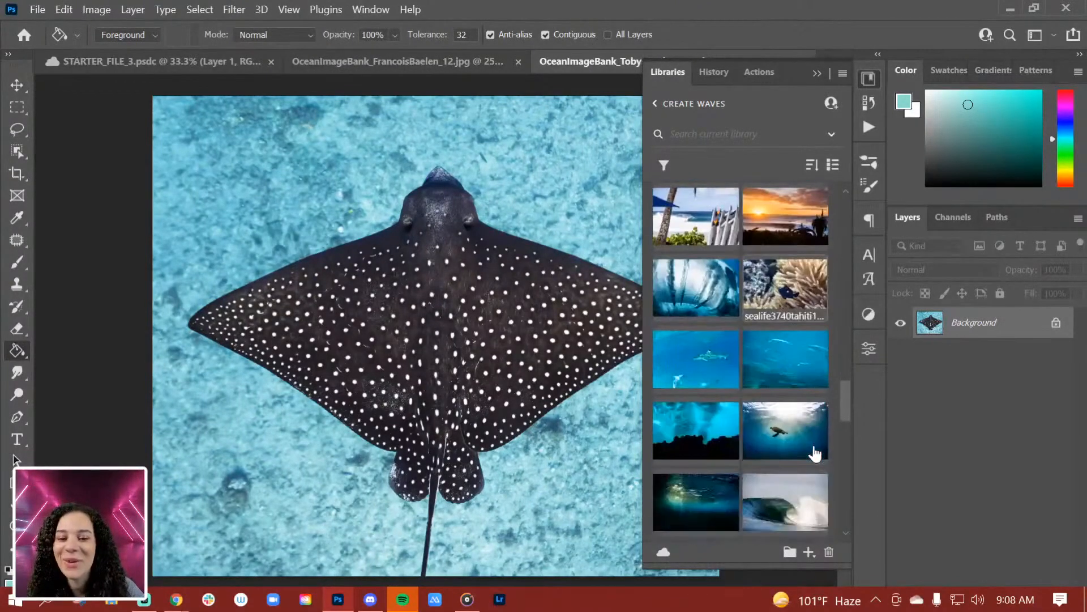
scroll(814, 451, "down", 10)
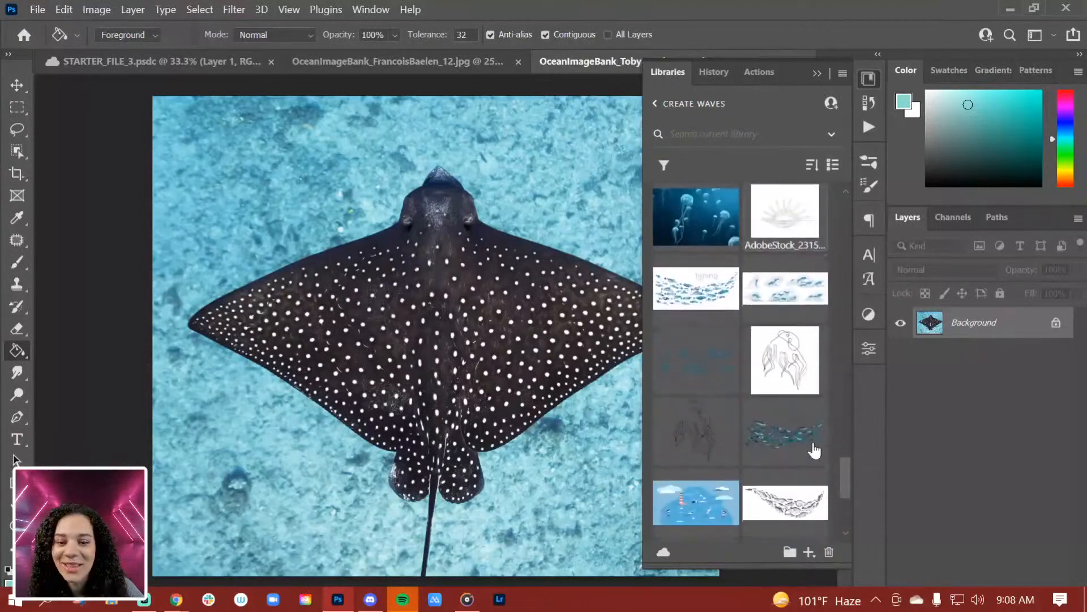
scroll(812, 445, "up", 15)
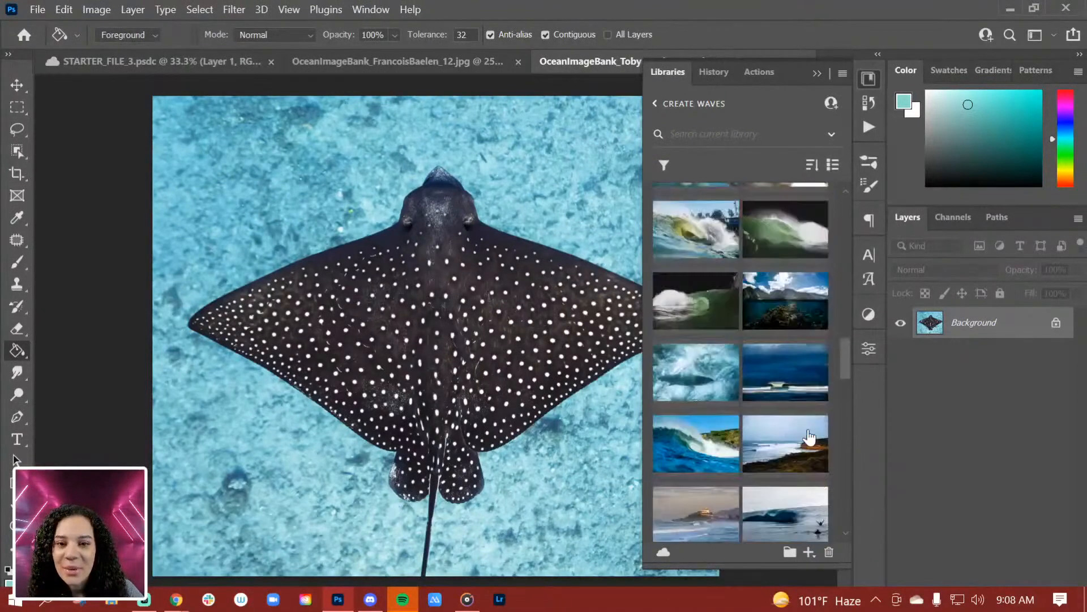
scroll(809, 434, "up", 15)
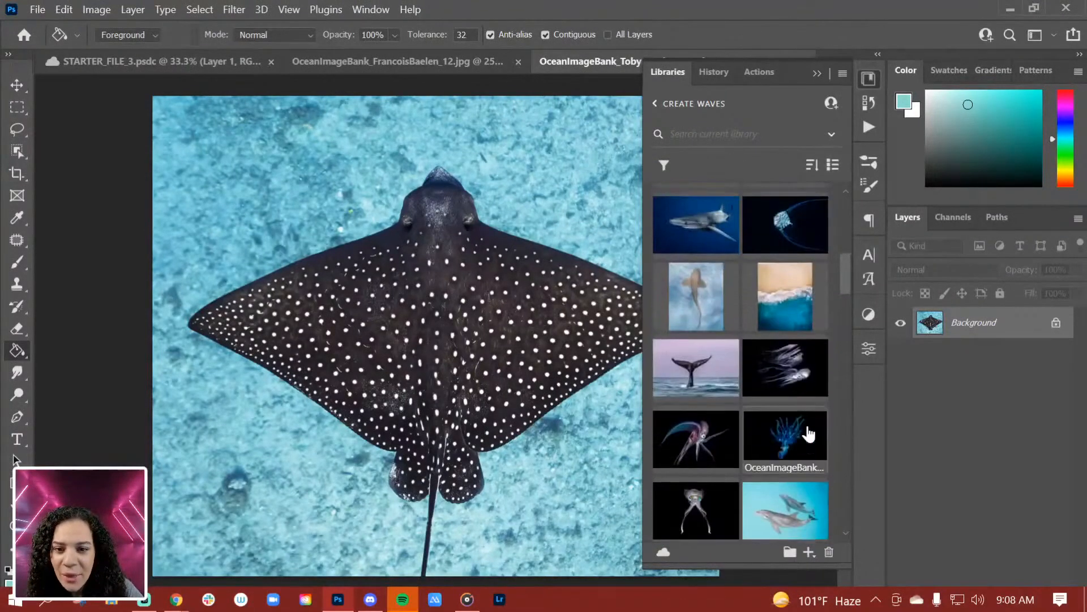
scroll(808, 434, "up", 5)
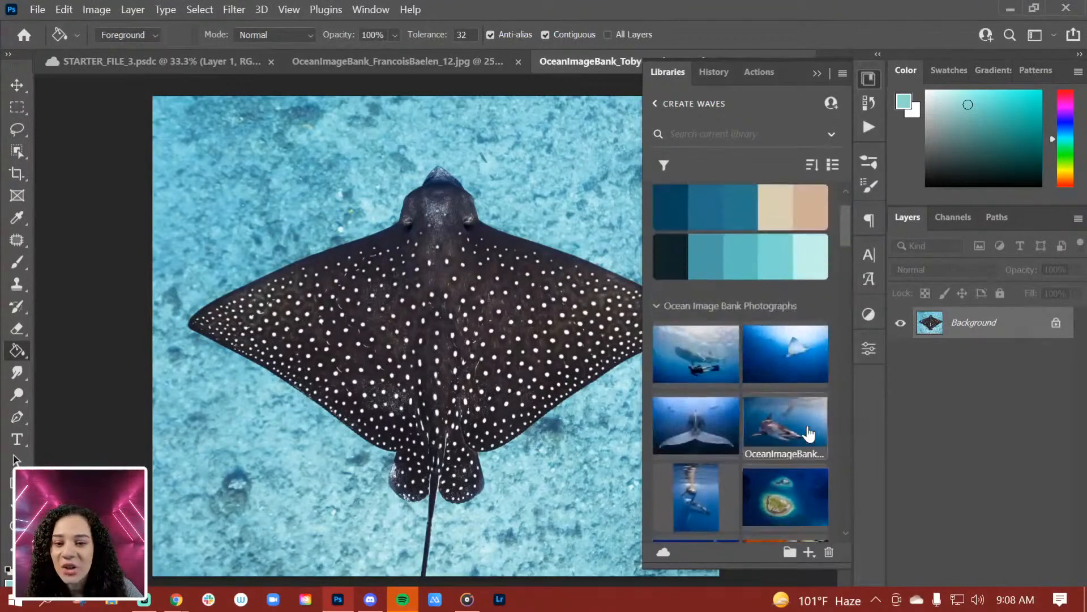
Open the source document of the manta ray photo with the open mouth, and close the library.
scroll(808, 434, "down", 5)
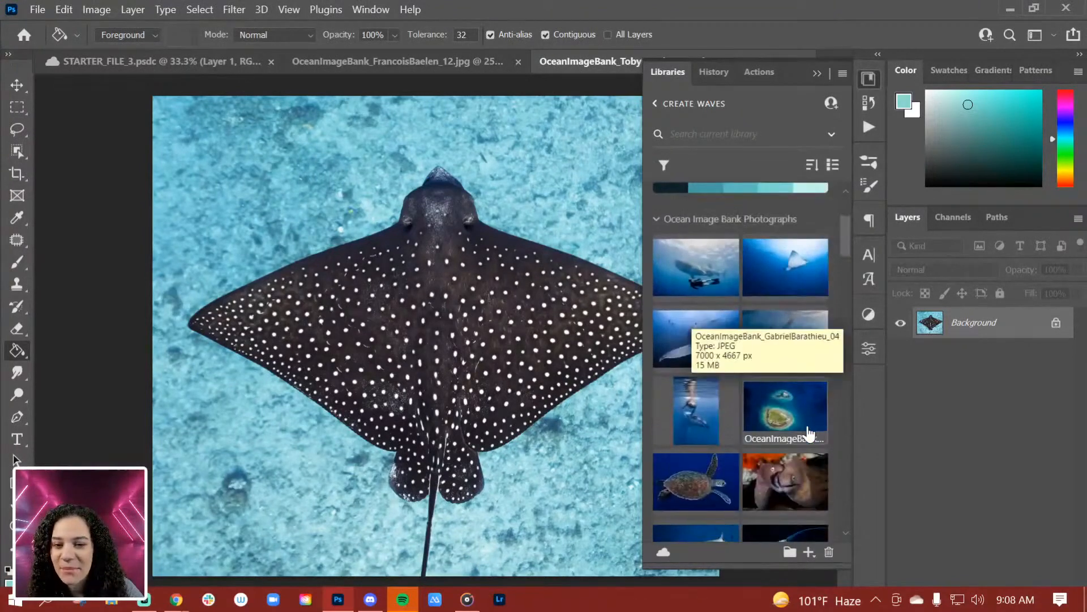
scroll(817, 448, "down", 5)
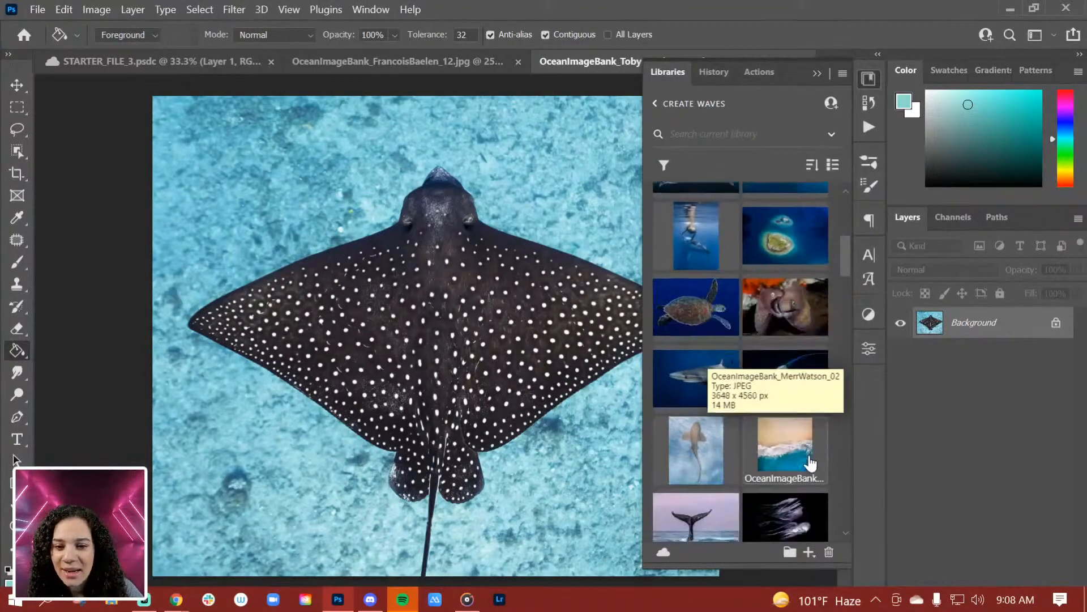
scroll(811, 464, "down", 3)
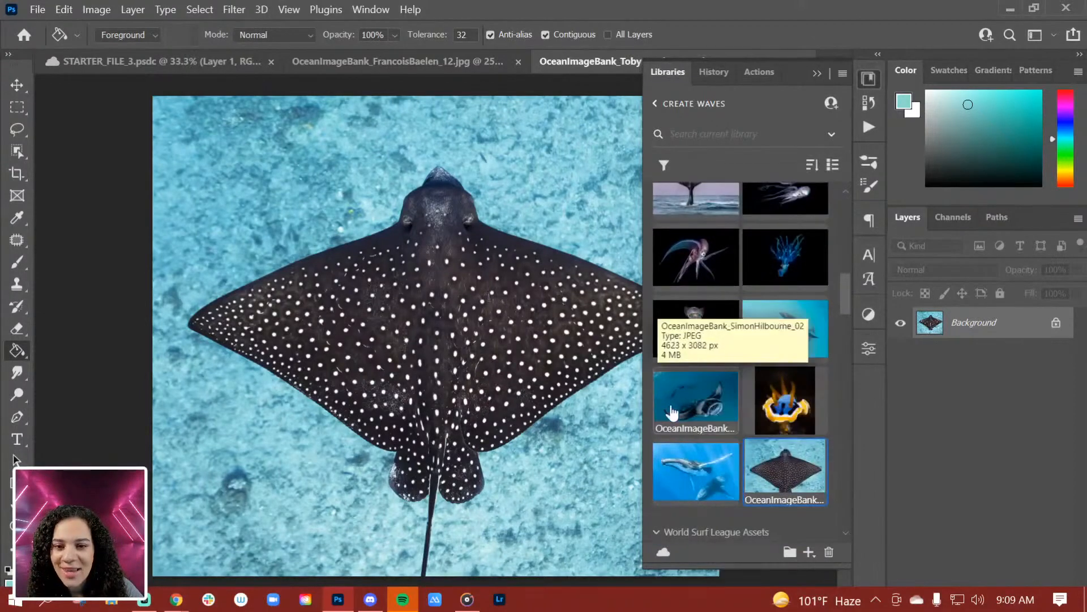
double_click(706, 408)
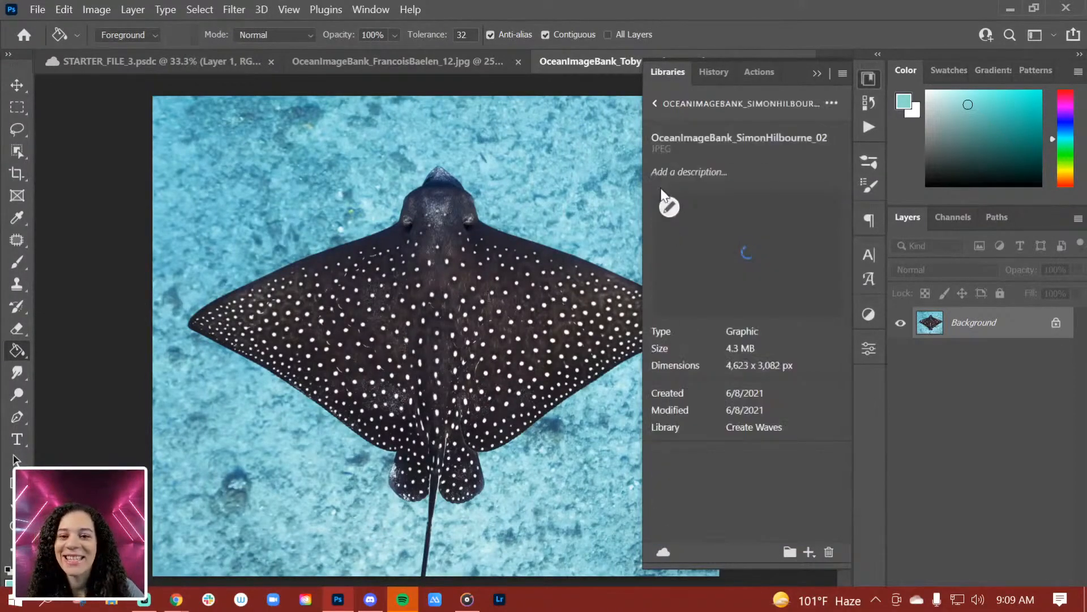
double_click(790, 282)
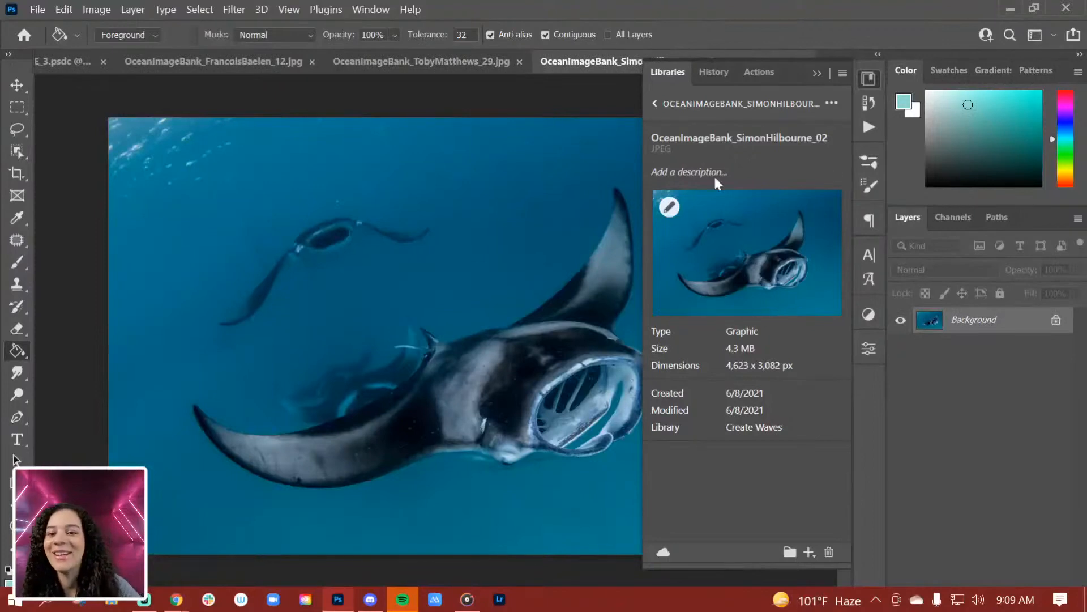
left_click(869, 80)
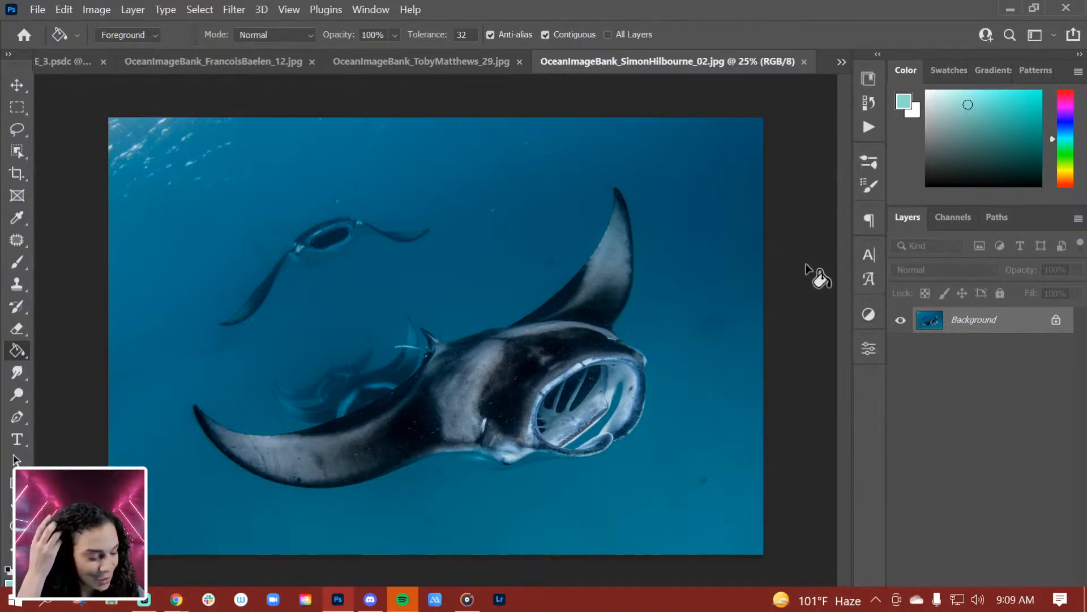
Return to STARTER_FILE_3.psdc past the open ray photos, and add a new layer above the aqua-filled layer.
left_click(459, 64)
left_click(261, 62)
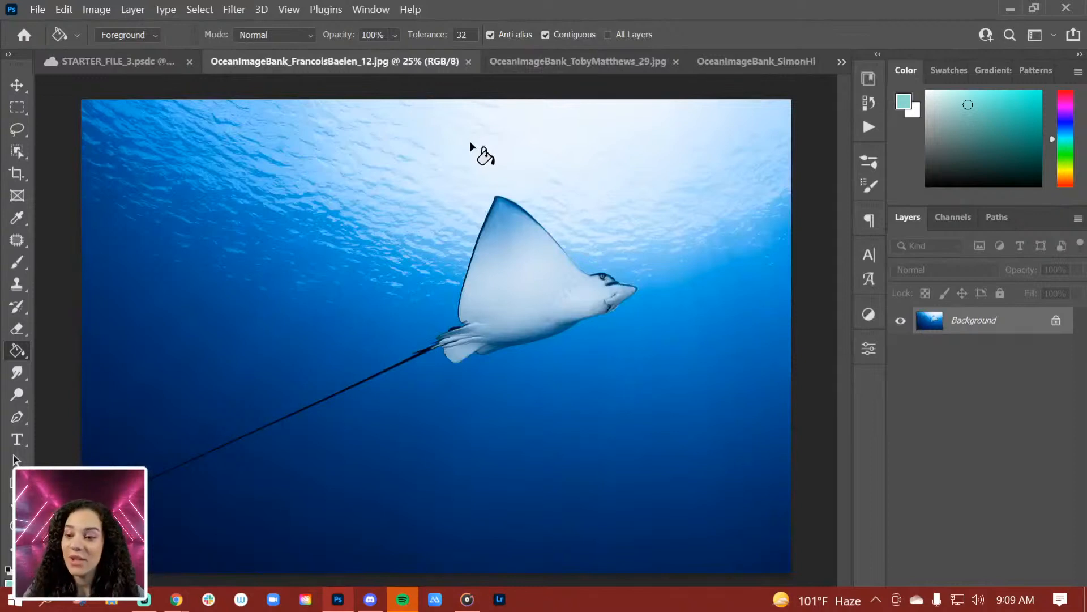
left_click(149, 62)
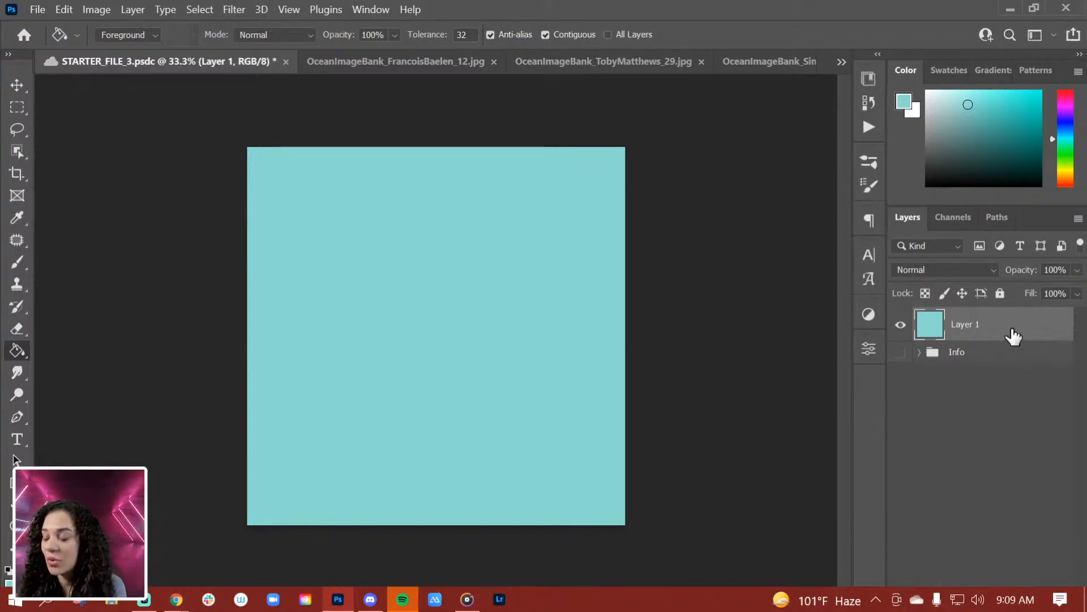
key("ctrl+shift+n")
key("Return")
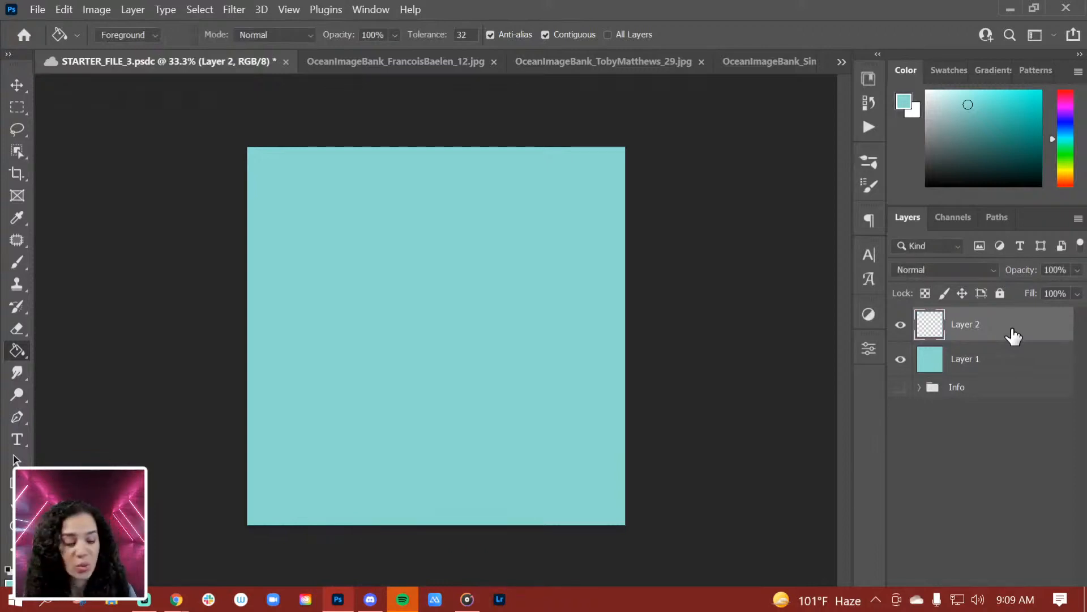
Activate the Brush tool and reduce the brush size to 125 px.
key("b")
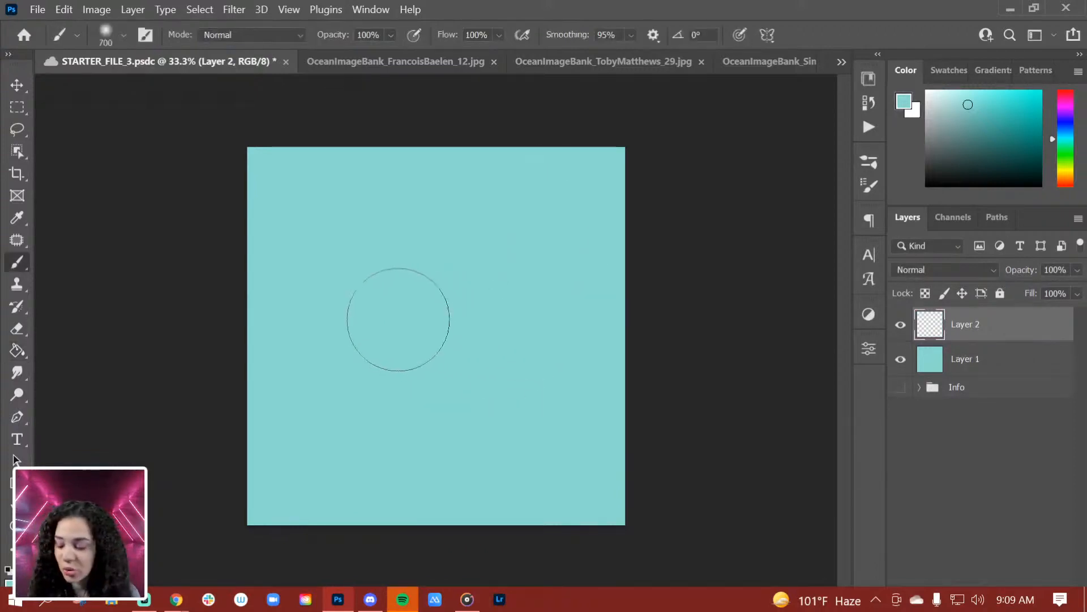
key("bracketleft")
key("bracketleft")
key("bracketleft")
key("bracketleft")
key("bracketleft")
key("bracketleft")
key("bracketleft")
key("bracketleft")
key("bracketleft")
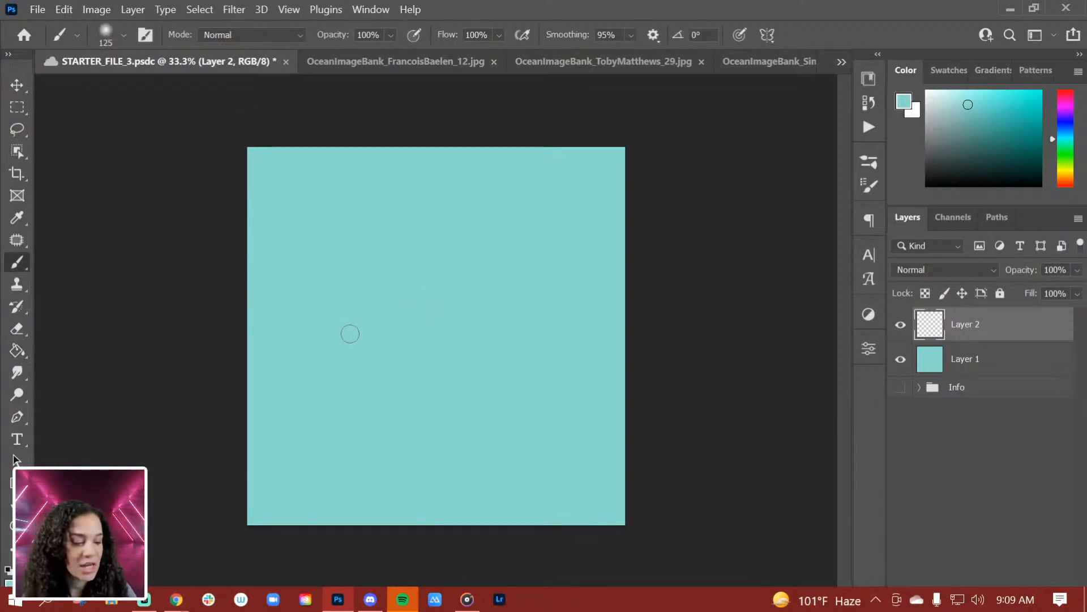
Set the foreground colour to the light beige swatch of Color Theme 2 in the Create Waves library.
left_click(868, 79)
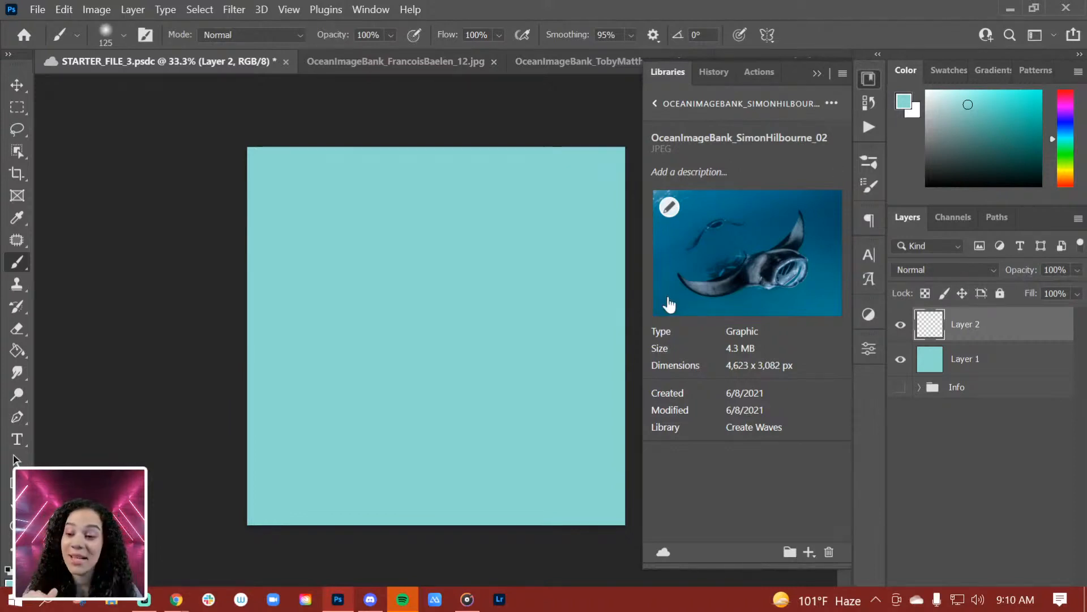
left_click(656, 100)
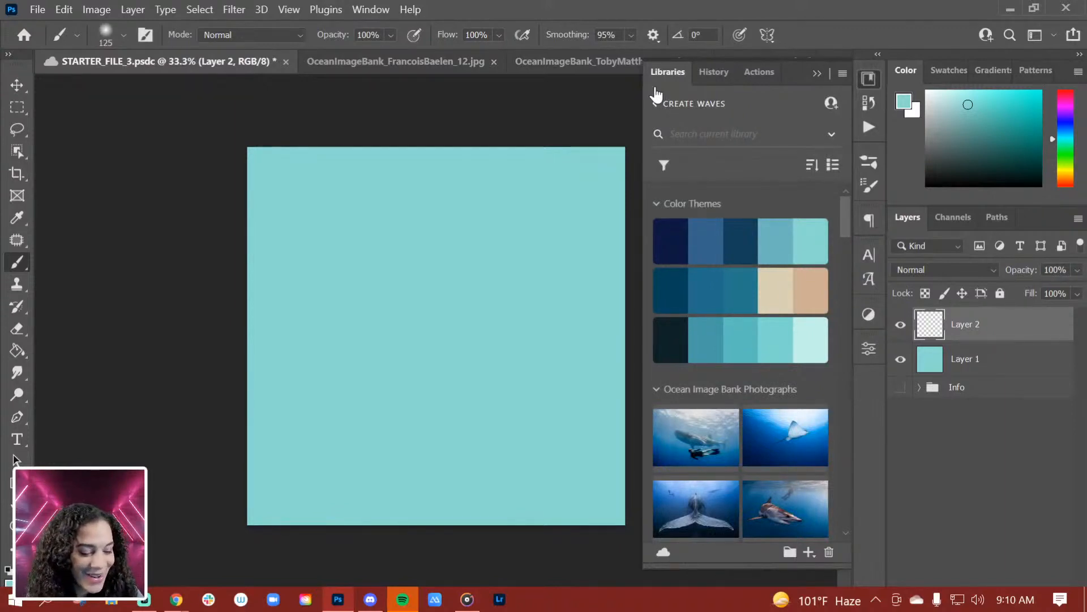
left_click(656, 92)
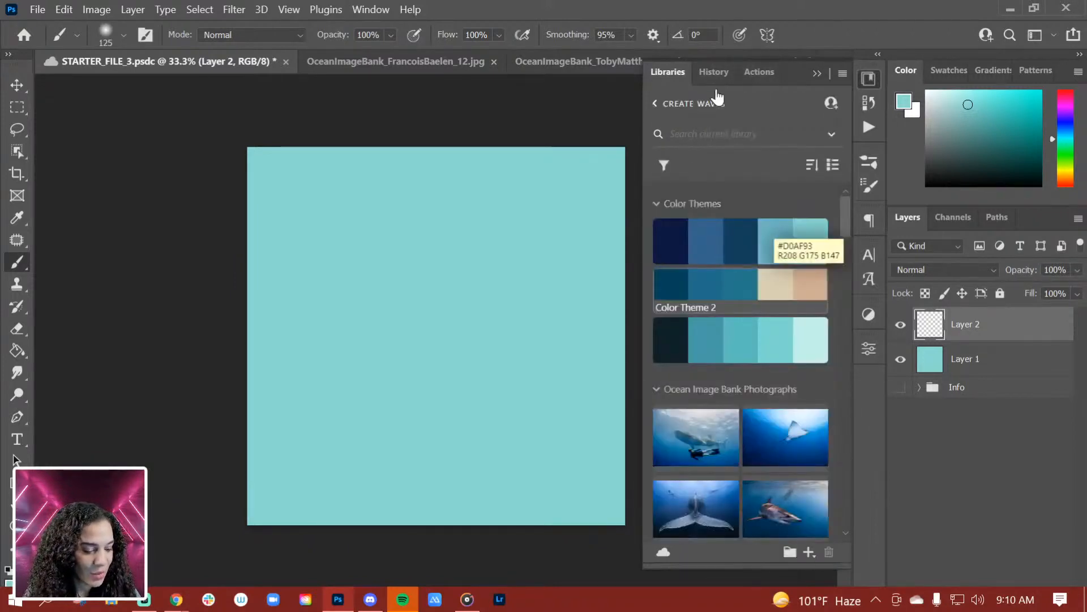
left_click(776, 283)
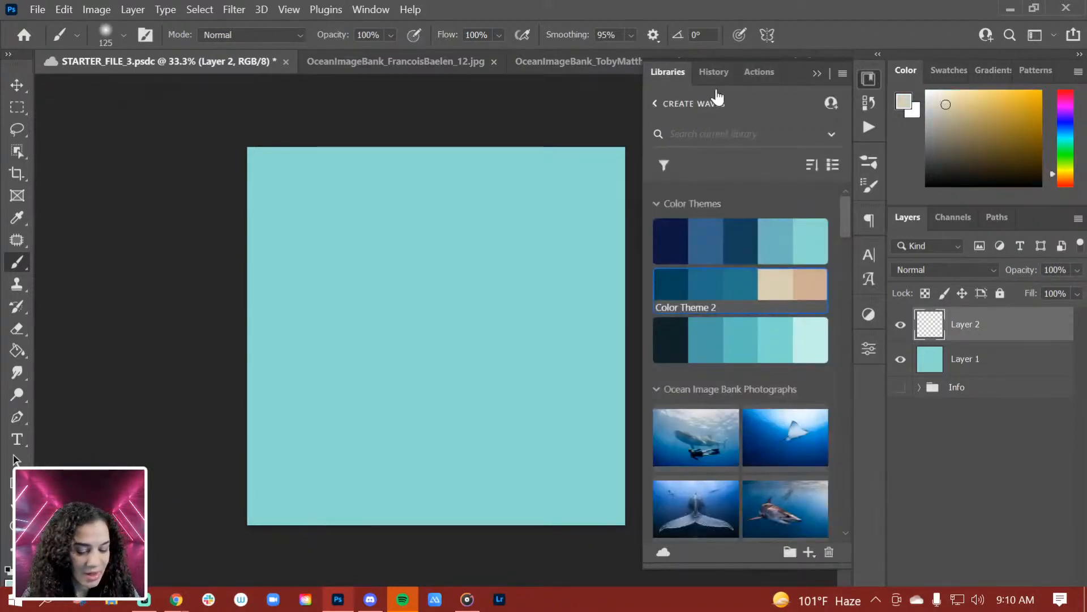
Fill Layer 1 with the light beige using the Paint Bucket, and reselect Layer 2.
left_click(17, 351)
left_click(385, 332)
key("ctrl+z")
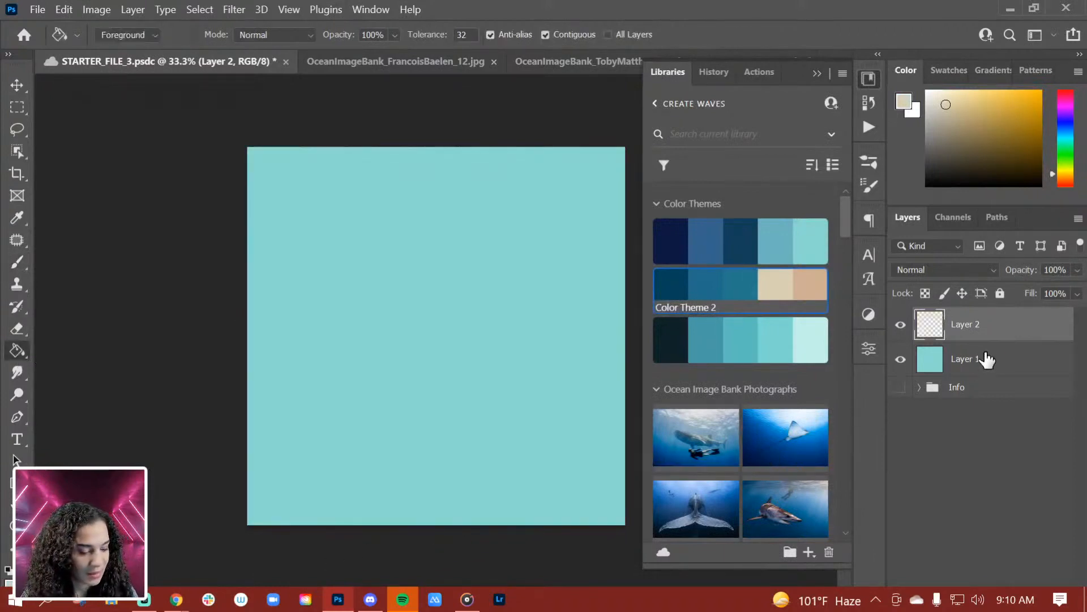
left_click(969, 359)
left_click(430, 396)
left_click(963, 324)
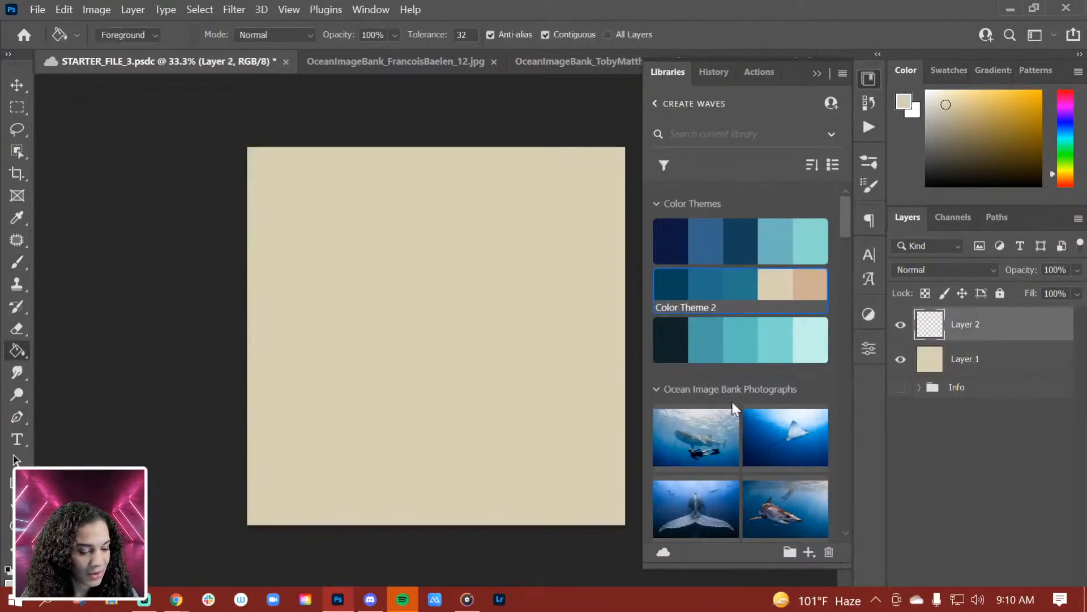
Set the foreground to the dark blue of Color Theme 2, close the library and try a brush stroke on Layer 2.
left_click(687, 94)
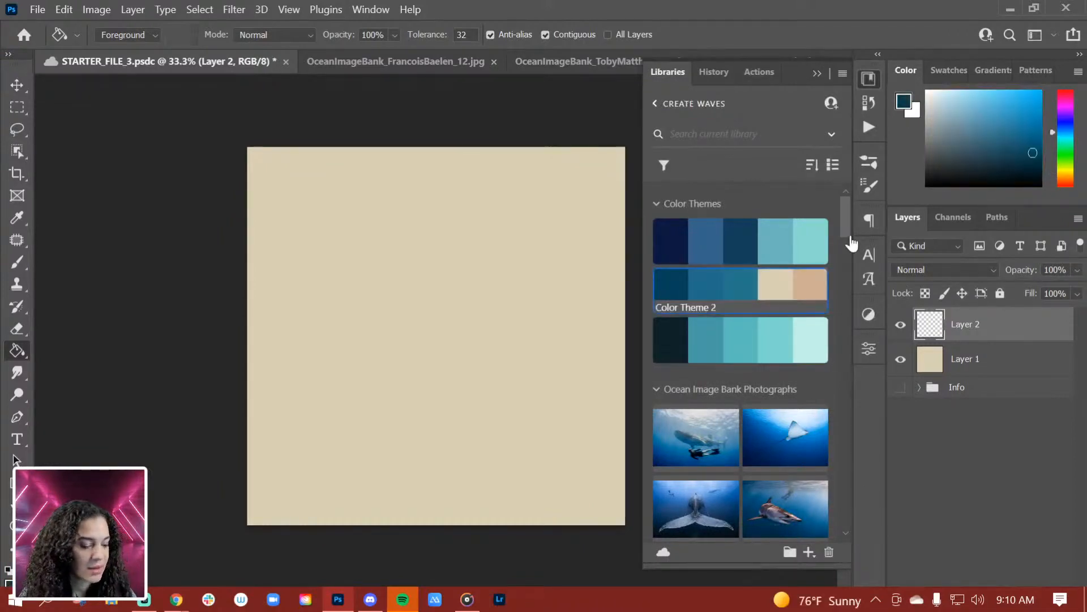
left_click(870, 80)
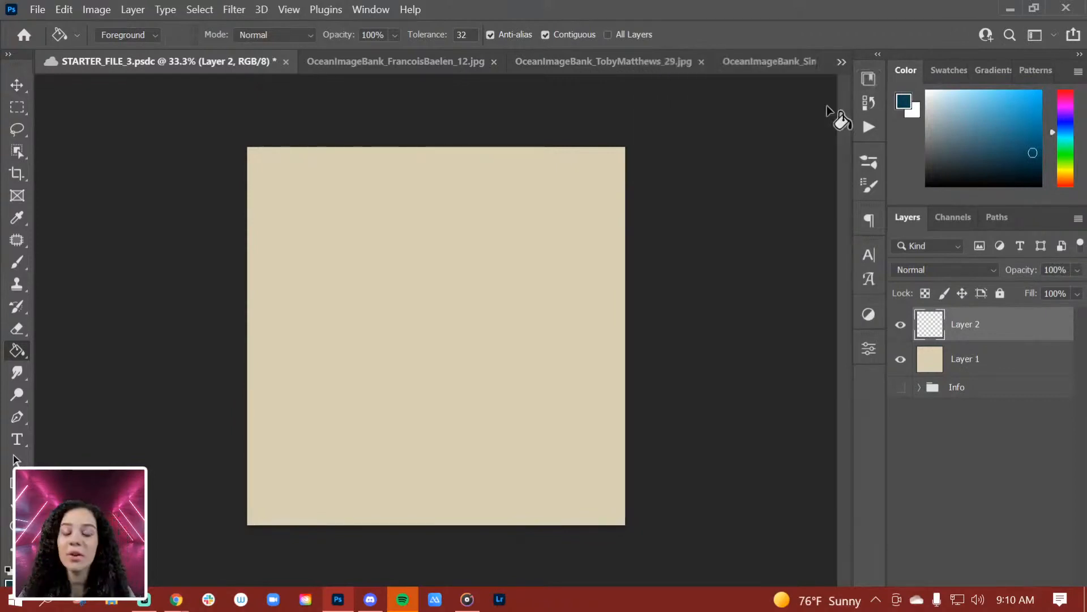
key("b")
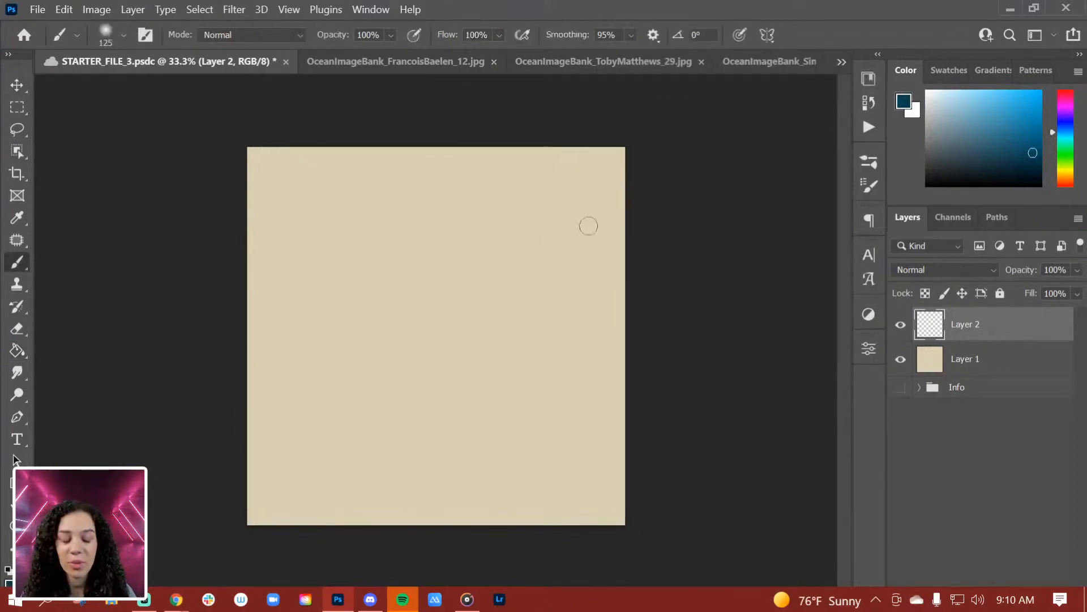
mouse_move(411, 267)
left_mouse_down()
mouse_move(398, 319)
mouse_move(416, 325)
mouse_move(447, 309)
left_mouse_up()
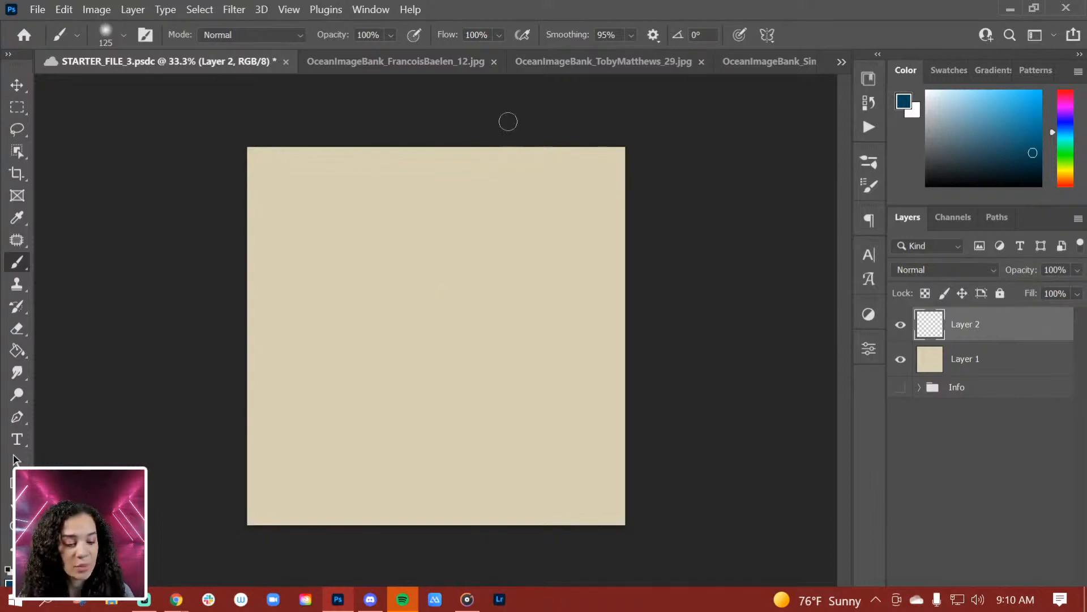
Switch the brush to Hard Round from the General Brushes and set its smoothing to 16%.
left_click_drag(631, 35, 585, 51)
right_click(422, 263)
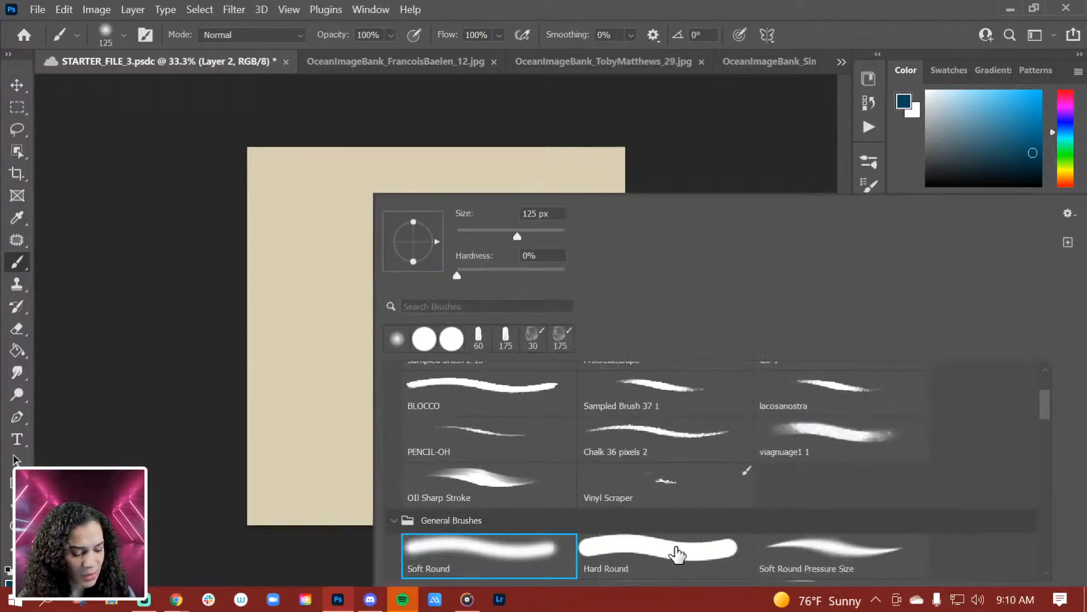
left_click(702, 552)
left_click_drag(631, 35, 647, 52)
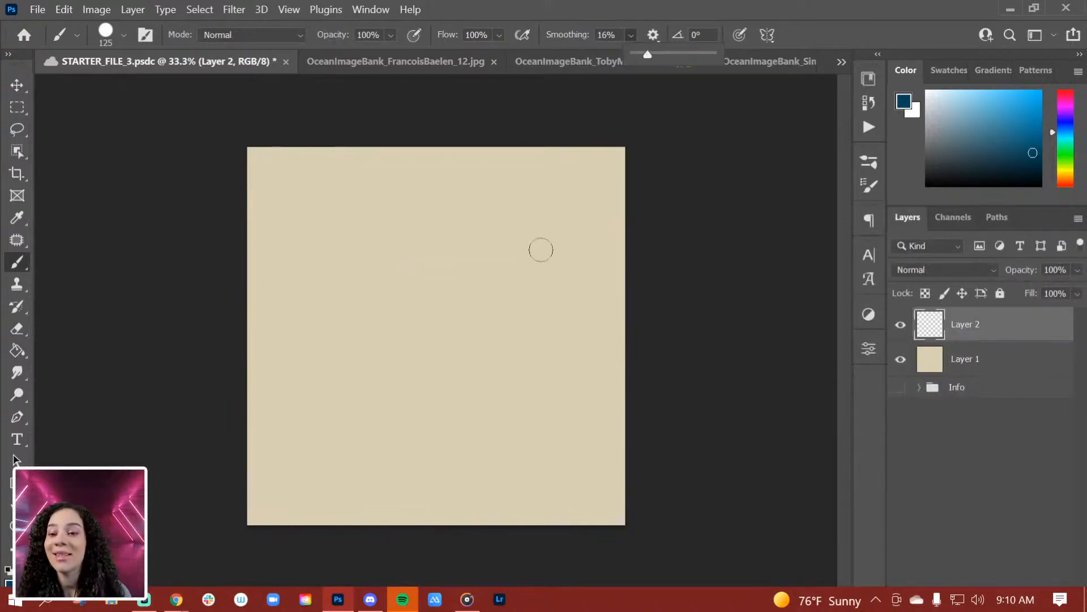
Paint half of a ray silhouette in dark blue on Layer 2, and place a horizontally flipped duplicate layer beside it to form the other half.
mouse_move(547, 261)
left_mouse_down()
mouse_move(457, 251)
mouse_move(378, 269)
mouse_move(327, 308)
mouse_move(308, 342)
mouse_move(340, 330)
mouse_move(312, 344)
mouse_move(403, 342)
mouse_move(361, 332)
mouse_move(378, 300)
mouse_move(418, 269)
mouse_move(333, 343)
mouse_move(408, 357)
mouse_move(450, 395)
mouse_move(441, 277)
mouse_move(429, 365)
mouse_move(423, 288)
mouse_move(444, 376)
mouse_move(451, 264)
mouse_move(436, 251)
mouse_move(395, 267)
mouse_move(443, 243)
mouse_move(407, 240)
mouse_move(426, 209)
mouse_move(453, 240)
mouse_move(417, 238)
left_mouse_up()
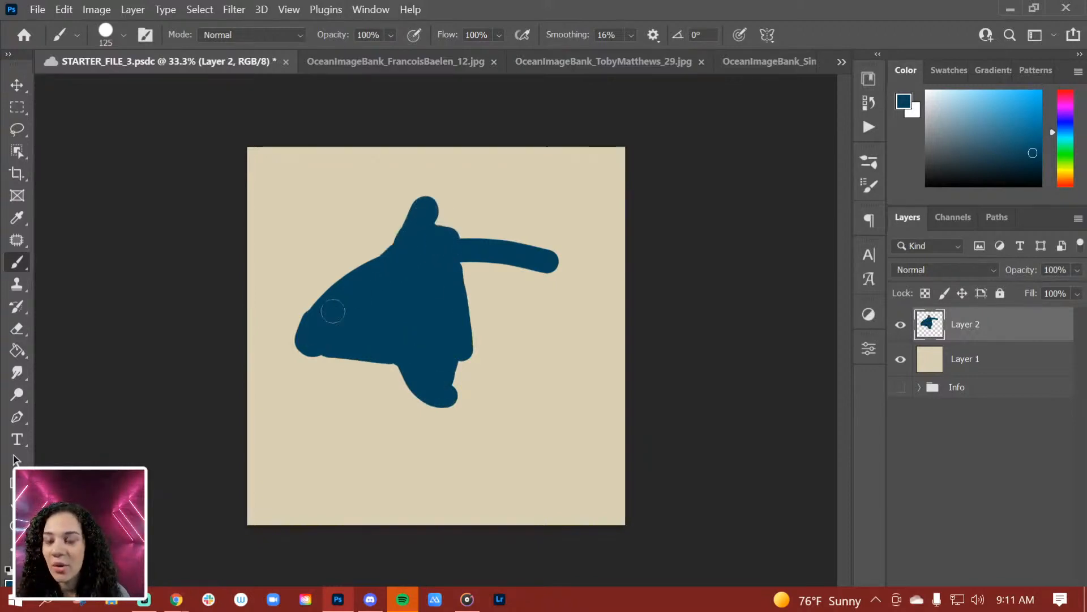
key("ctrl+j")
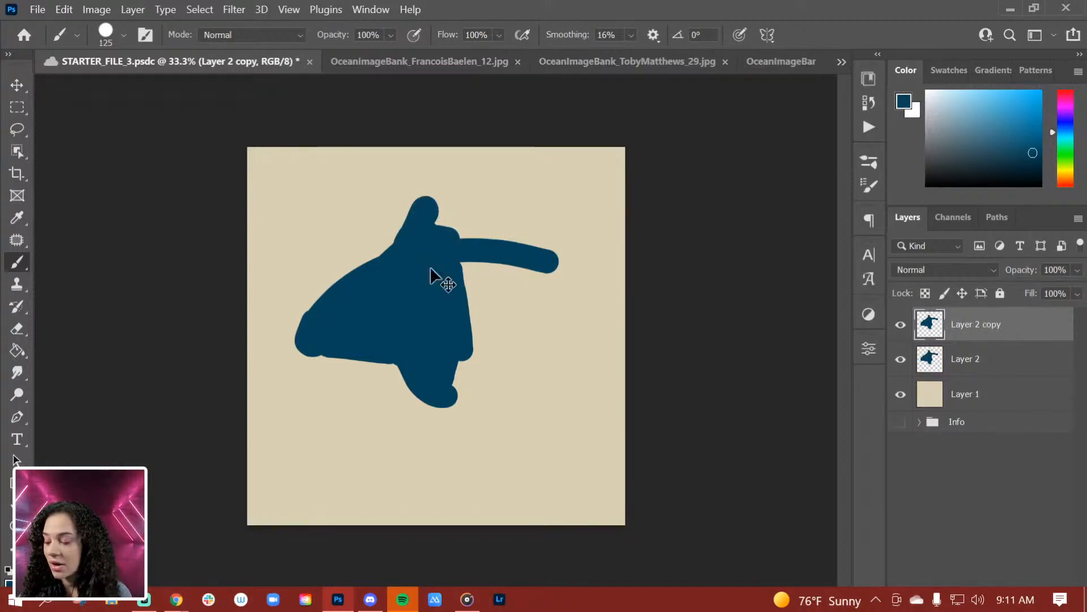
key("ctrl+t")
right_click(422, 333)
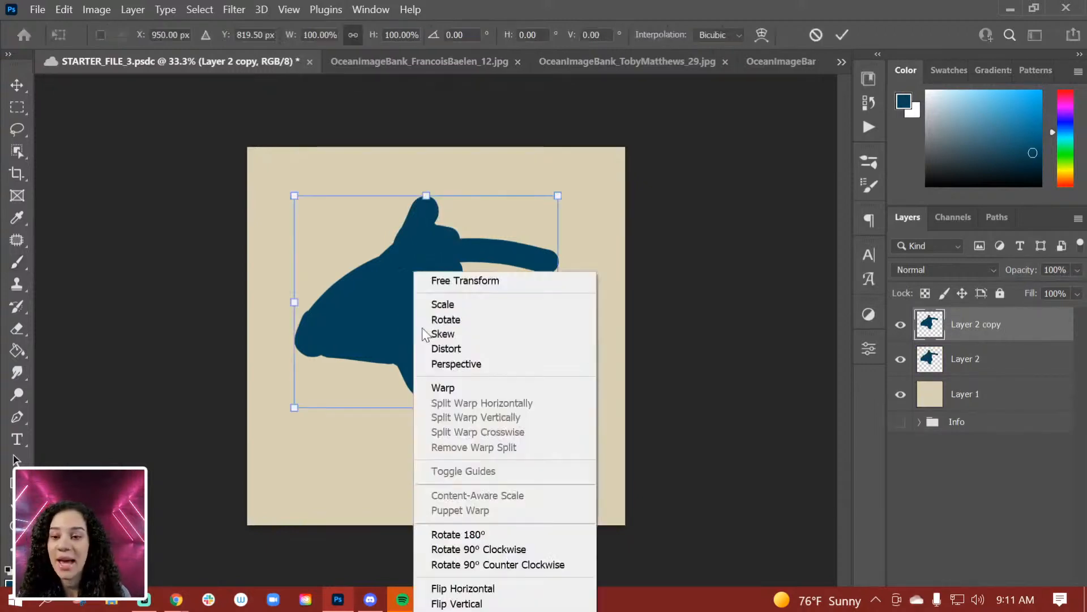
left_click(493, 588)
mouse_move(461, 337)
left_mouse_down()
mouse_move(534, 310)
mouse_move(525, 315)
mouse_move(539, 317)
mouse_move(542, 386)
left_mouse_up()
key("Return")
Shift both ray halves together toward the canvas's left edge and merge their layers into one.
left_click(988, 362, "shift")
key("ctrl+t")
key("Return")
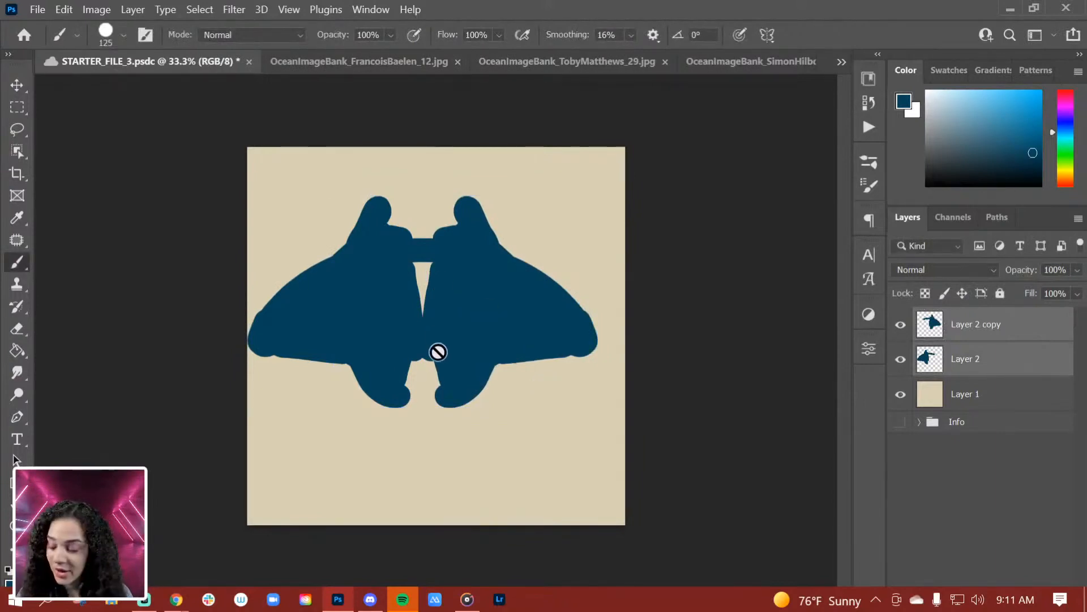
left_click(1011, 333)
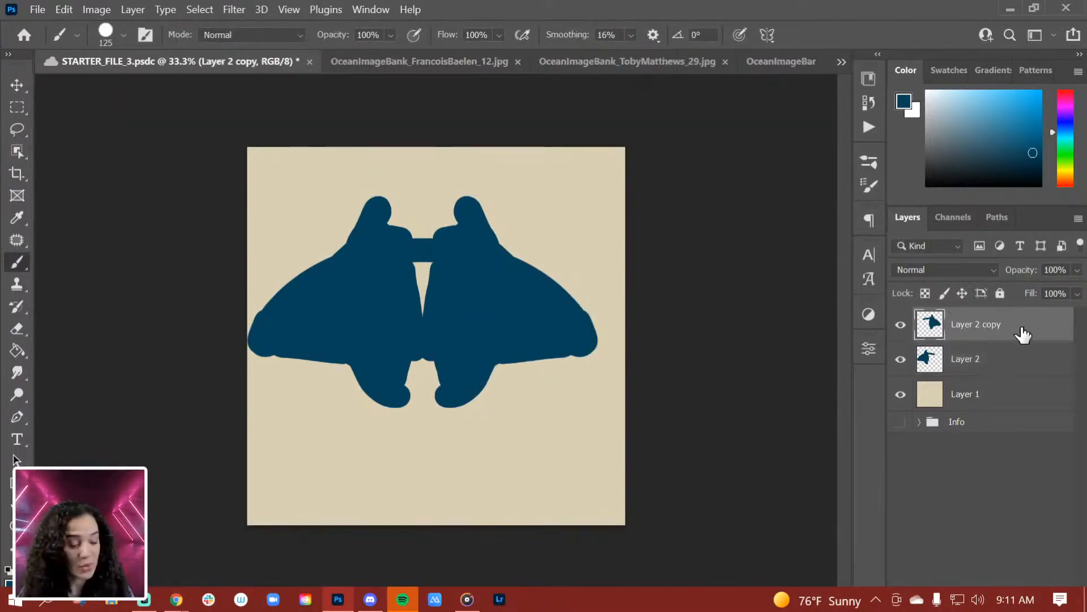
left_click(1007, 362, "ctrl")
key("ctrl+e")
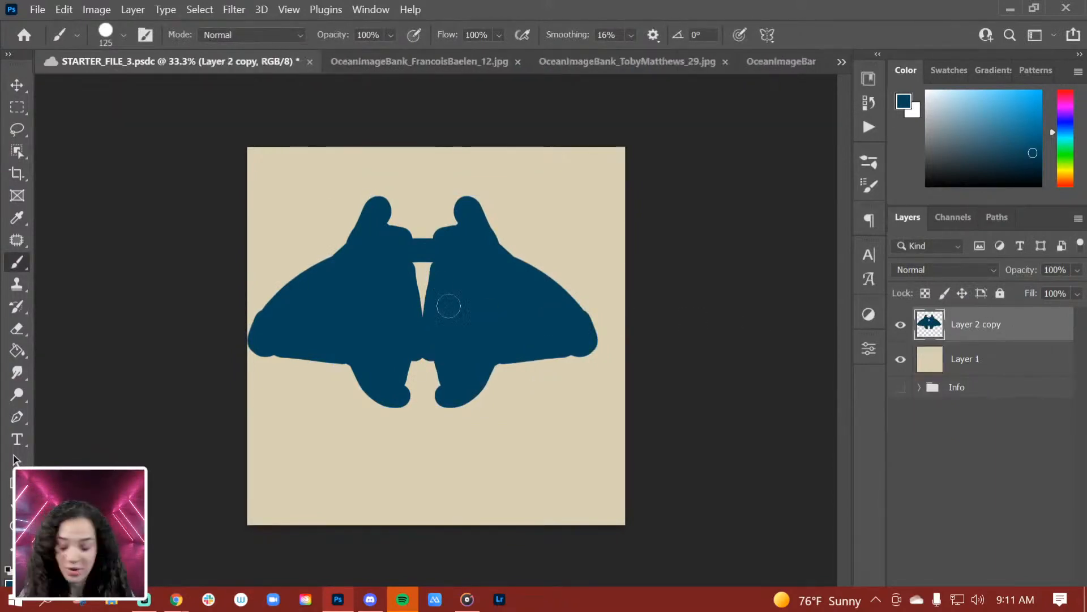
Fill the gaps between the ray's two halves and paint a straight tail below the body with a 60 px brush.
mouse_move(426, 273)
left_mouse_down()
mouse_move(412, 331)
mouse_move(417, 401)
mouse_move(435, 369)
mouse_move(417, 393)
mouse_move(450, 393)
mouse_move(415, 411)
mouse_move(440, 400)
left_mouse_up()
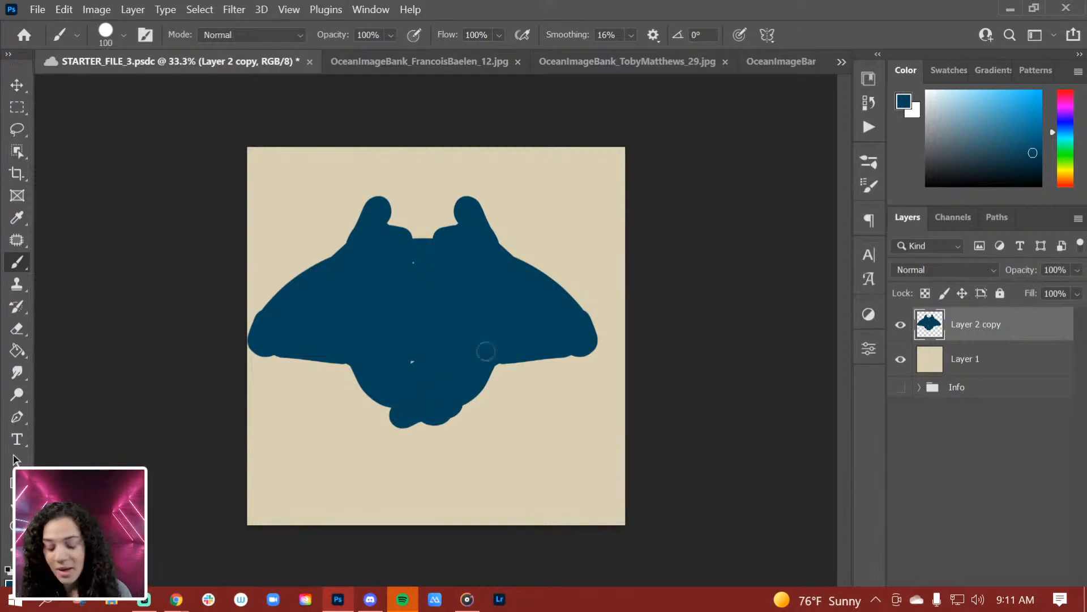
key("bracketleft")
key("bracketleft")
key("bracketleft")
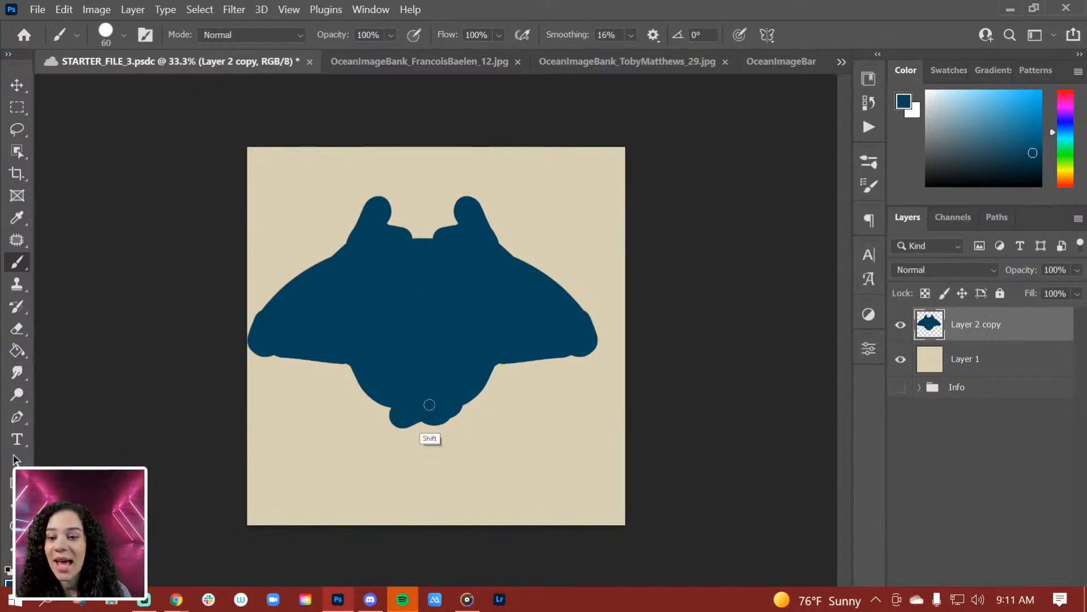
left_click(432, 436)
left_click(431, 508, "shift")
key("ctrl+z")
left_click_drag(418, 405, 415, 504)
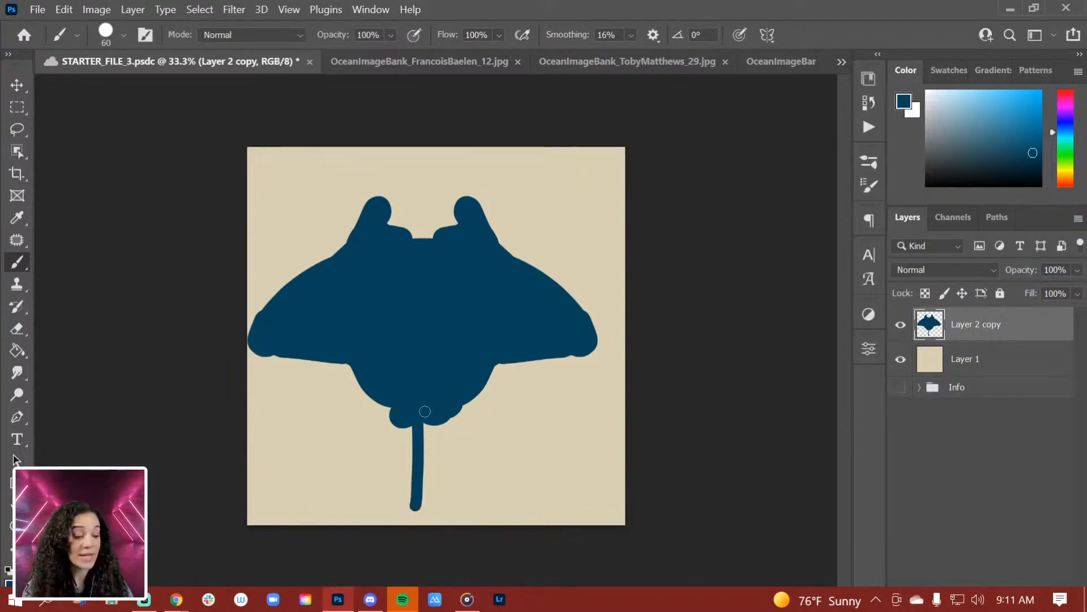
Scale the ray down into the canvas's upper-left area and lengthen its tail with a thinner 30 px brush stroke.
key("ctrl+t")
left_click_drag(602, 192, 512, 274)
left_click_drag(463, 351, 387, 239)
key("Return")
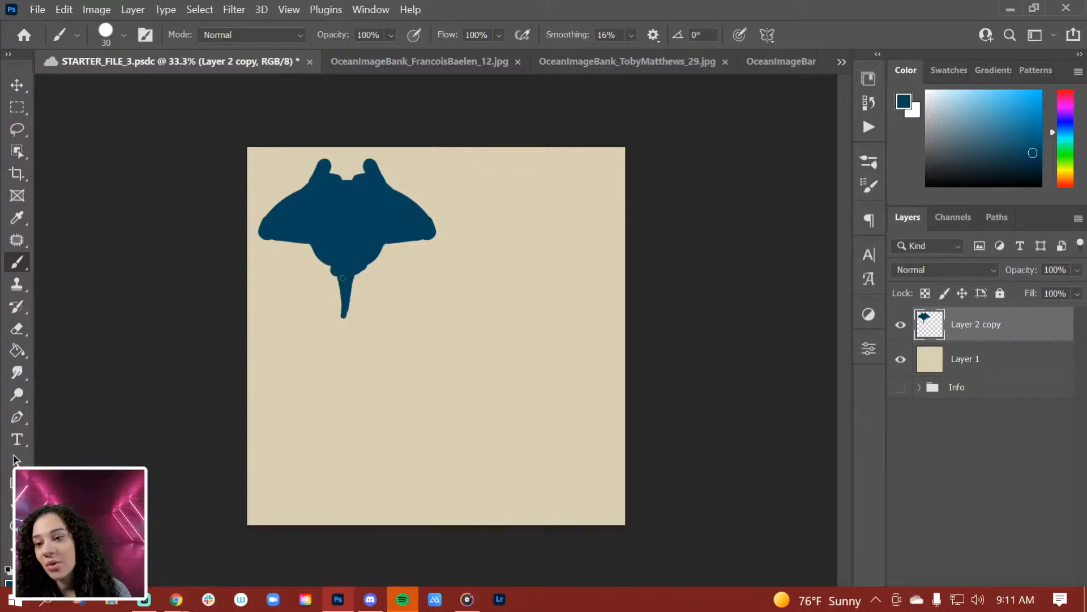
left_click_drag(345, 312, 343, 437)
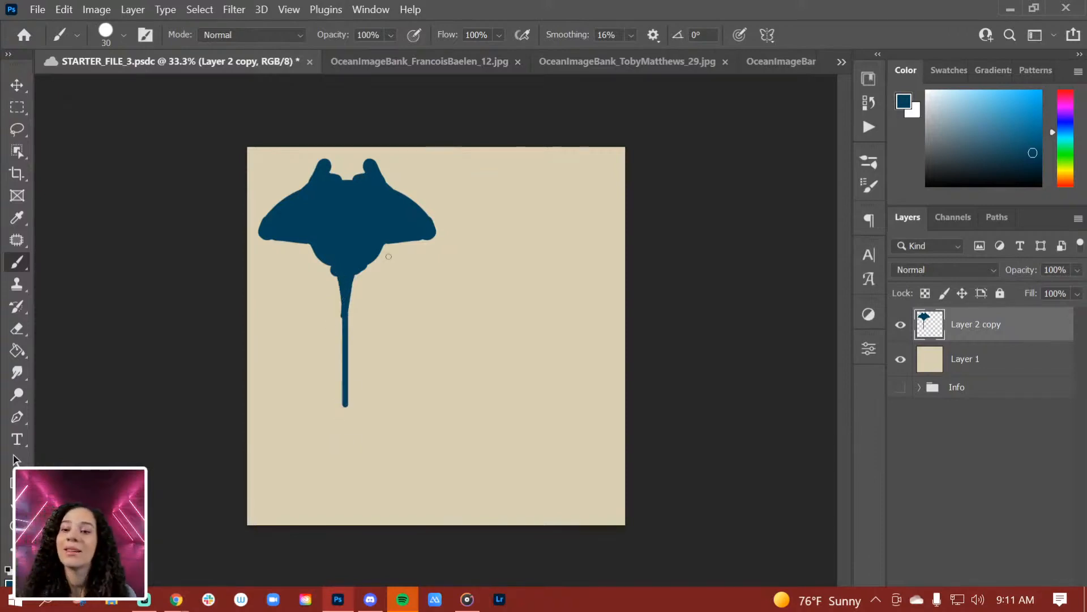
Shrink the long-tailed ray further and move it up into the canvas's upper-left corner.
key("ctrl+t")
left_click_drag(437, 150, 409, 200)
left_click_drag(351, 279, 346, 241)
key("Return")
key("b")
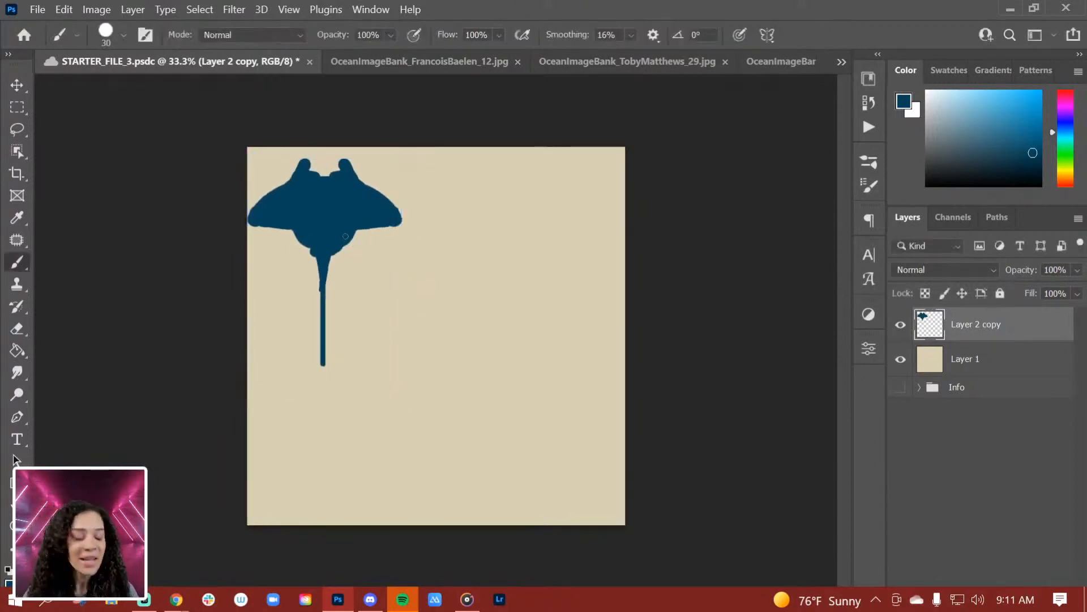
Convert the ray layer to a smart object, scale it down a little more and nudge it off the canvas's left edge.
key("ctrl+t")
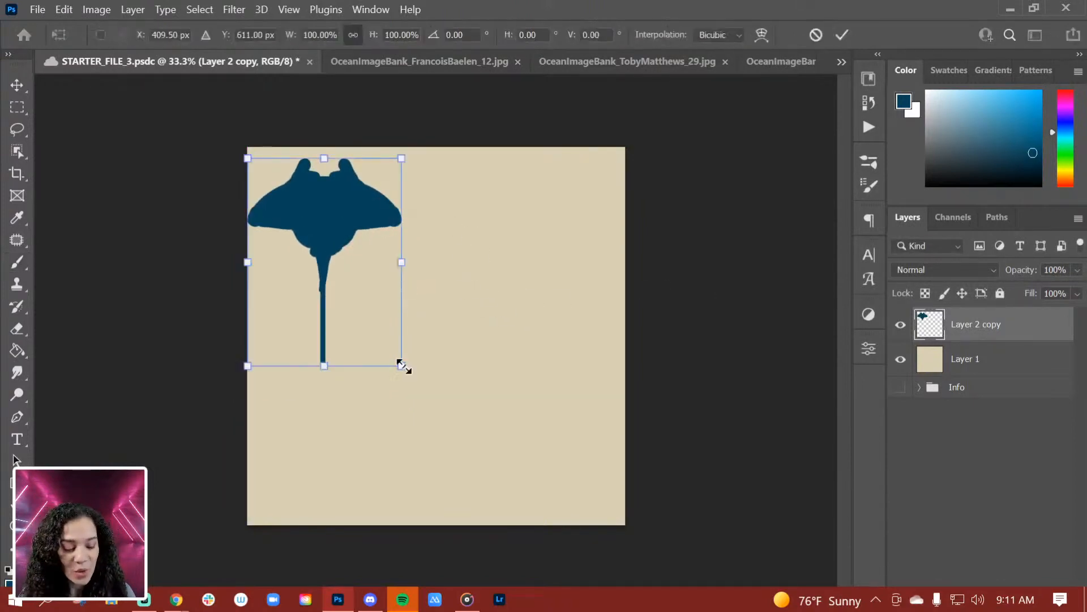
key("Return")
right_click(1001, 320)
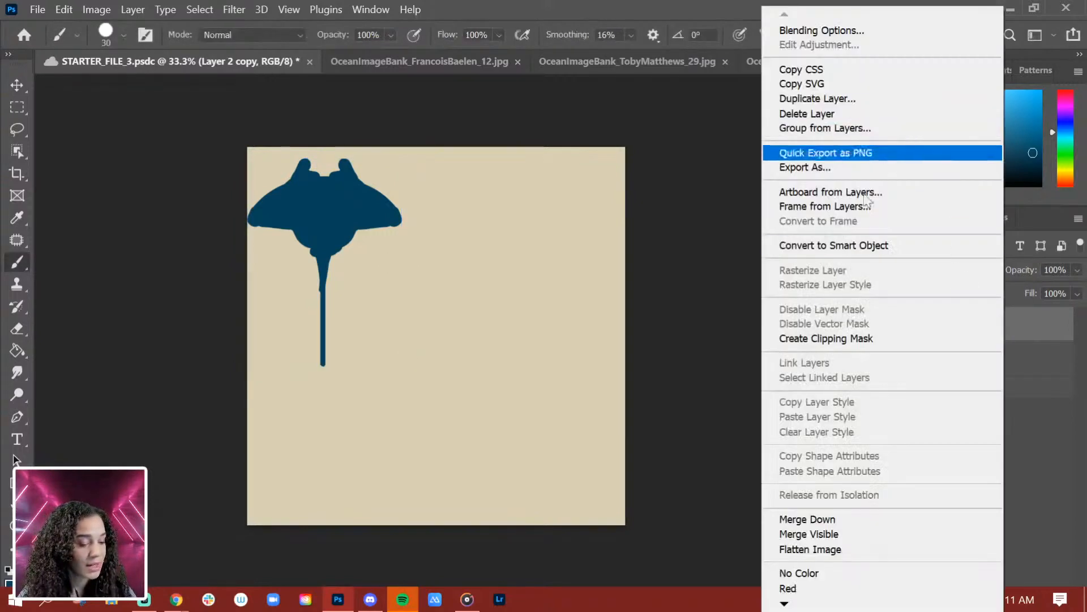
left_click(867, 247)
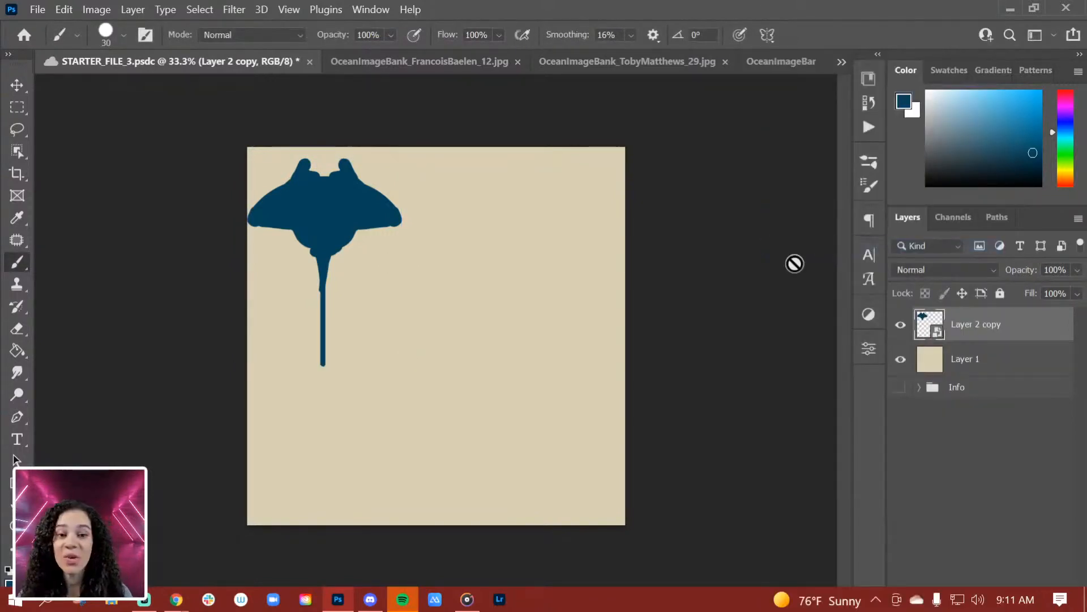
key("ctrl+t")
left_click_drag(402, 363, 367, 326)
left_click_drag(313, 234, 321, 232)
key("Return")
key("b")
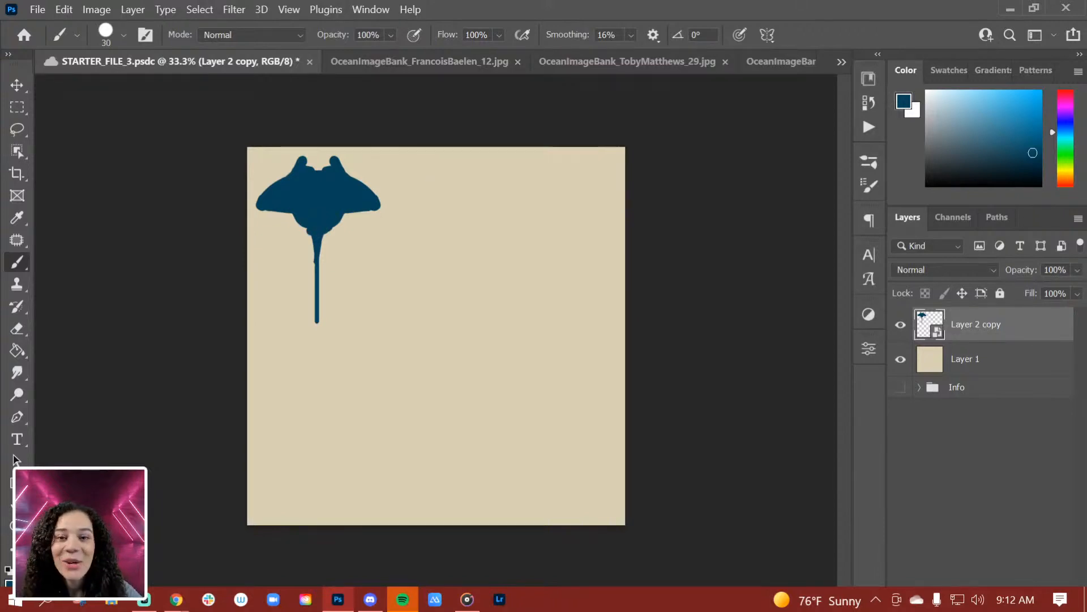
Turn on vertical paint symmetry with its axis at the centre of the canvas.
left_click(767, 35)
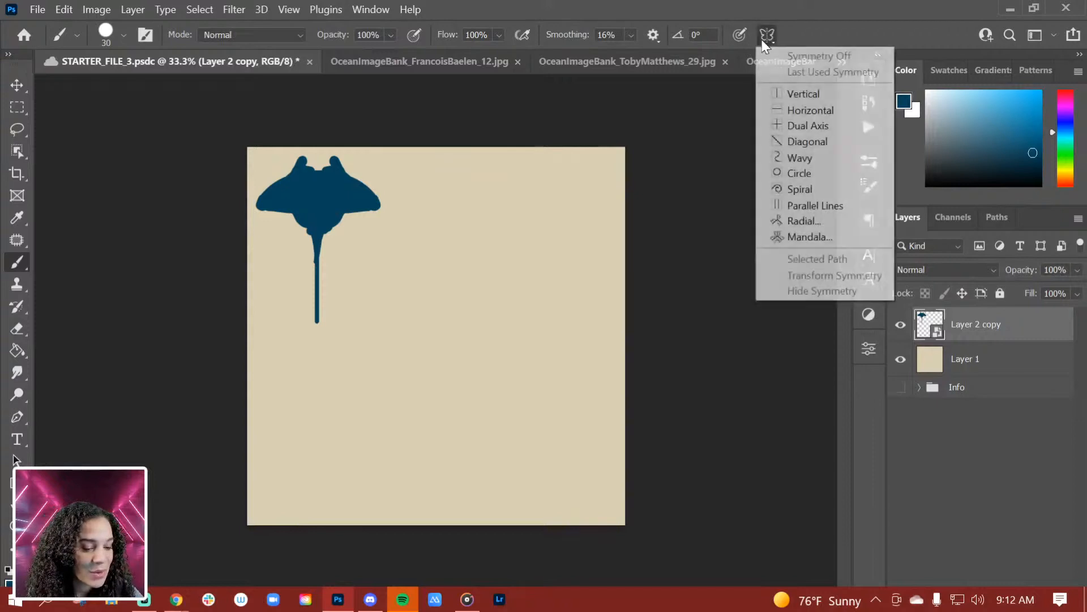
left_click(803, 95)
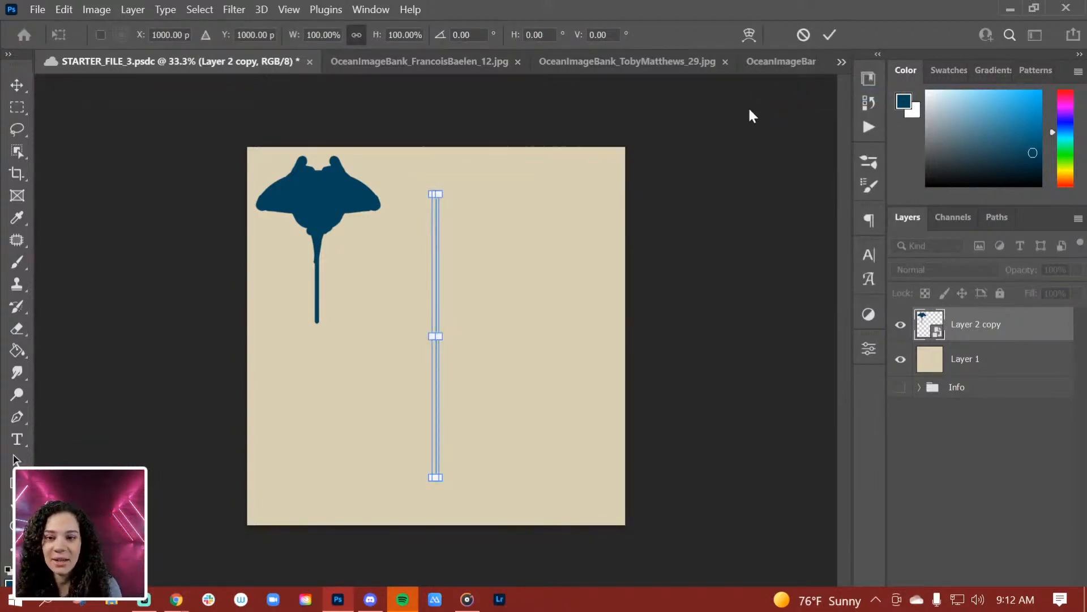
key("Return")
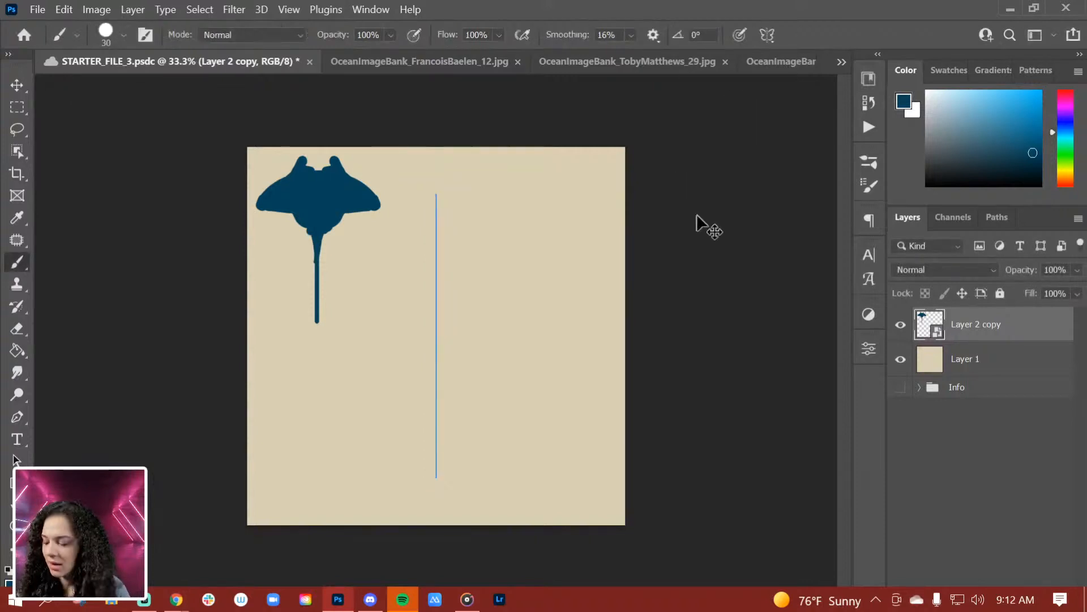
Add a new empty layer above the ray smart object and hide the Layer 2 copy layer.
key("ctrl+shift+n")
key("Return")
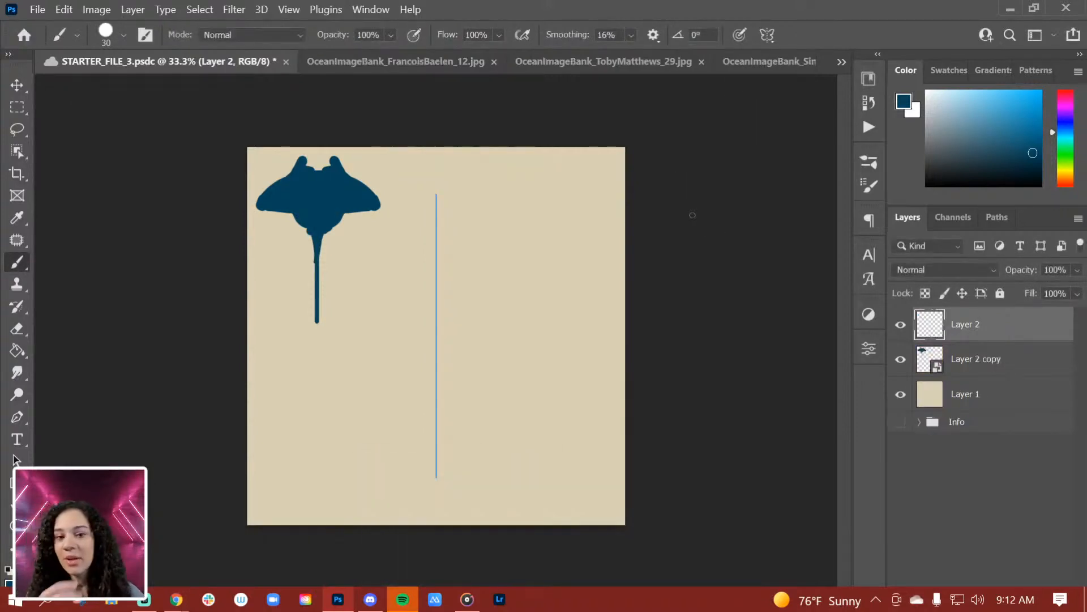
left_click(901, 359)
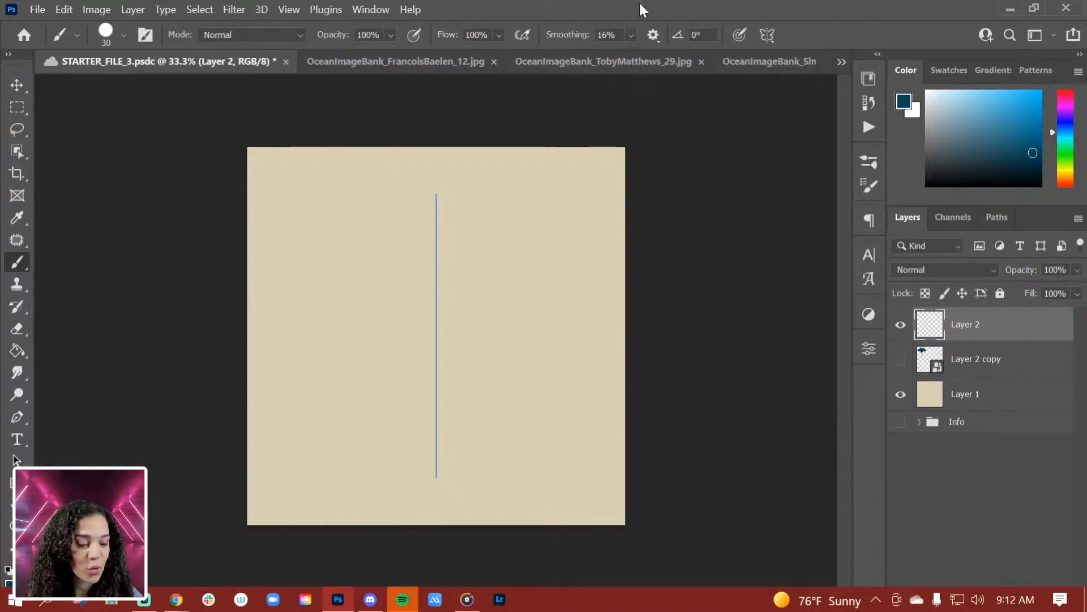
Set brush smoothing to 55% and draw a symmetrical ray outline with wings, a tail base and two head fins on Layer 2.
left_click(631, 35)
left_click(668, 52)
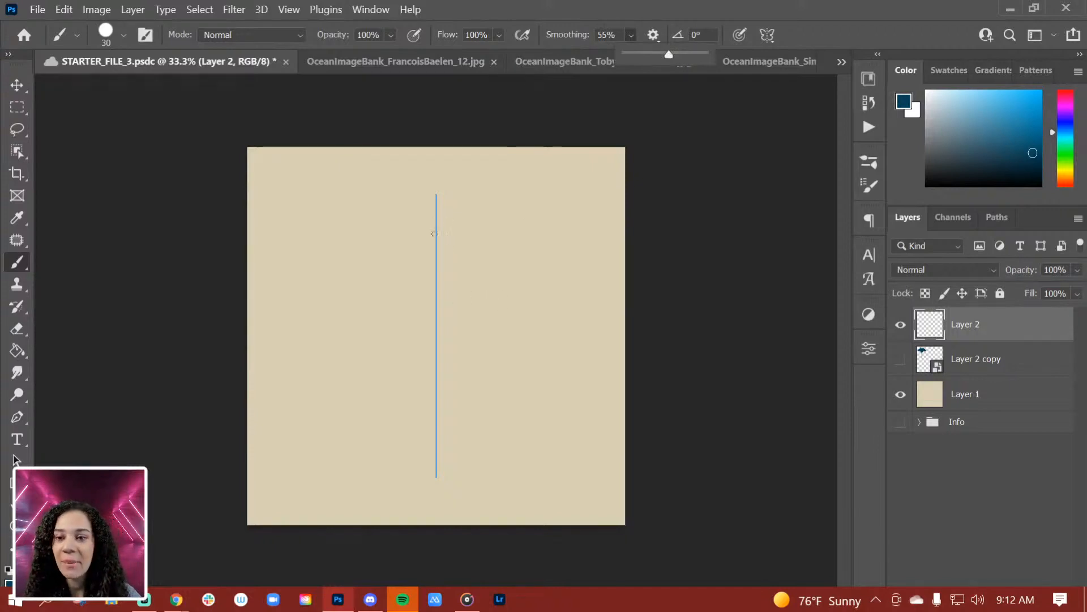
left_click(437, 226)
mouse_move(396, 224)
left_mouse_down()
mouse_move(493, 224)
mouse_move(552, 255)
mouse_move(599, 324)
mouse_move(582, 336)
mouse_move(534, 333)
mouse_move(473, 385)
mouse_move(434, 386)
mouse_move(438, 406)
left_mouse_up()
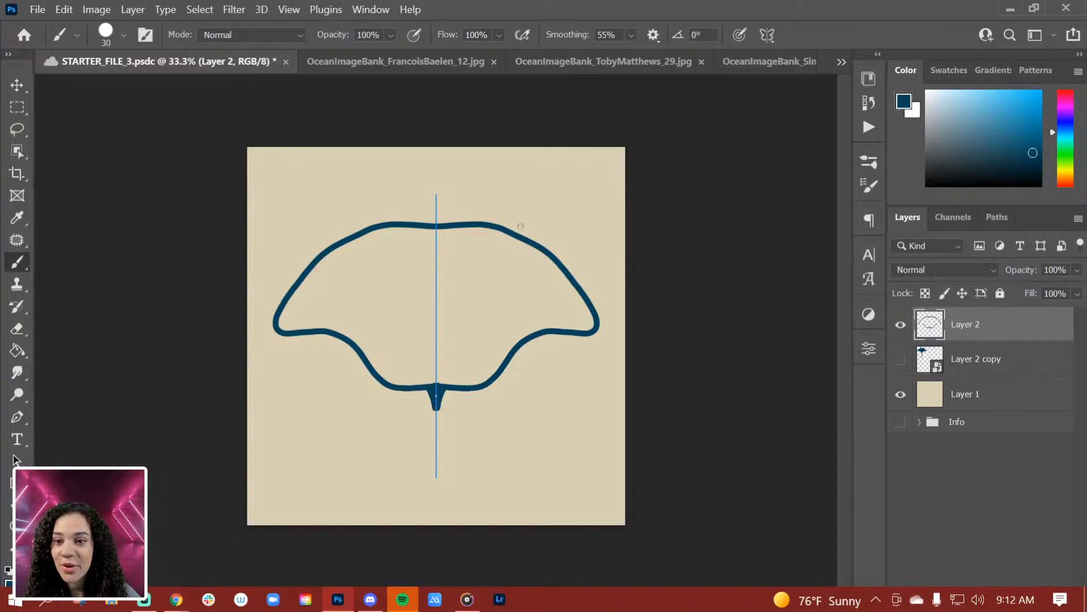
mouse_move(404, 214)
left_mouse_down()
mouse_move(411, 195)
mouse_move(422, 226)
mouse_move(436, 229)
left_mouse_up()
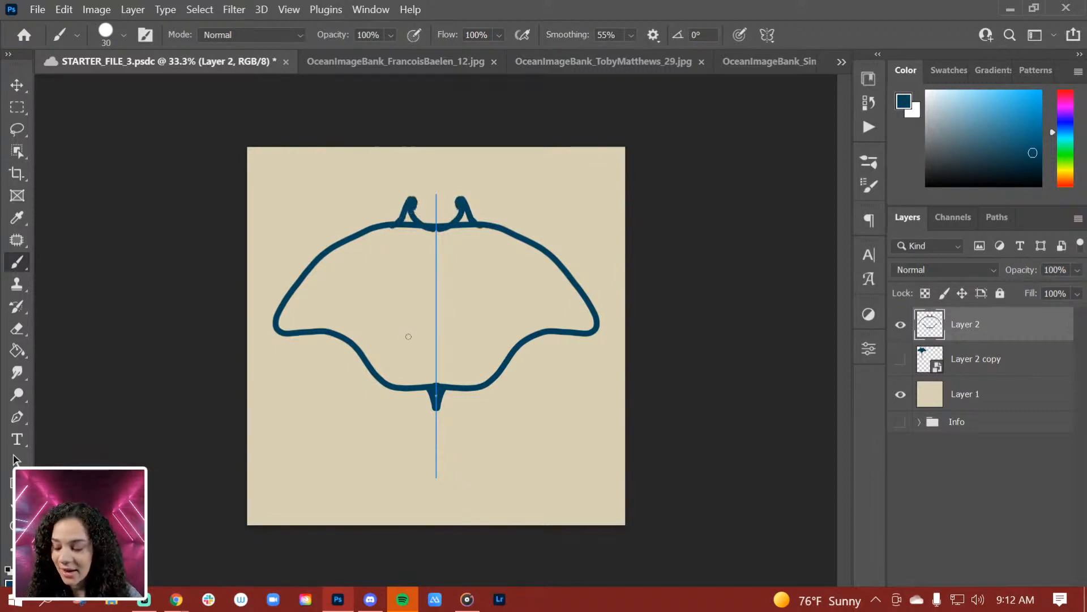
Fill the inside of the ray's body and wings with dark blue, using a much larger brush and reducing it toward the edges.
key("bracketright")
key("bracketright")
key("bracketright")
key("bracketright")
key("bracketright")
key("bracketright")
key("bracketright")
key("bracketright")
key("bracketright")
key("bracketright")
key("bracketright")
key("bracketright")
key("bracketright")
key("bracketright")
key("bracketright")
key("bracketright")
mouse_move(436, 280)
left_mouse_down()
mouse_move(457, 298)
mouse_move(447, 307)
left_mouse_up()
key("bracketleft")
key("bracketleft")
key("bracketleft")
key("bracketleft")
mouse_move(444, 347)
left_mouse_down()
mouse_move(477, 361)
mouse_move(519, 301)
mouse_move(499, 345)
mouse_move(533, 316)
mouse_move(505, 346)
mouse_move(528, 318)
mouse_move(563, 315)
mouse_move(590, 327)
mouse_move(544, 262)
mouse_move(469, 235)
mouse_move(523, 297)
mouse_move(560, 307)
mouse_move(501, 249)
mouse_move(563, 311)
left_mouse_up()
Fill the remaining gaps in the head fins and above the tail base with a smaller brush of about 50 px.
key("bracketleft")
key("bracketleft")
key("bracketleft")
key("bracketleft")
key("bracketleft")
key("bracketleft")
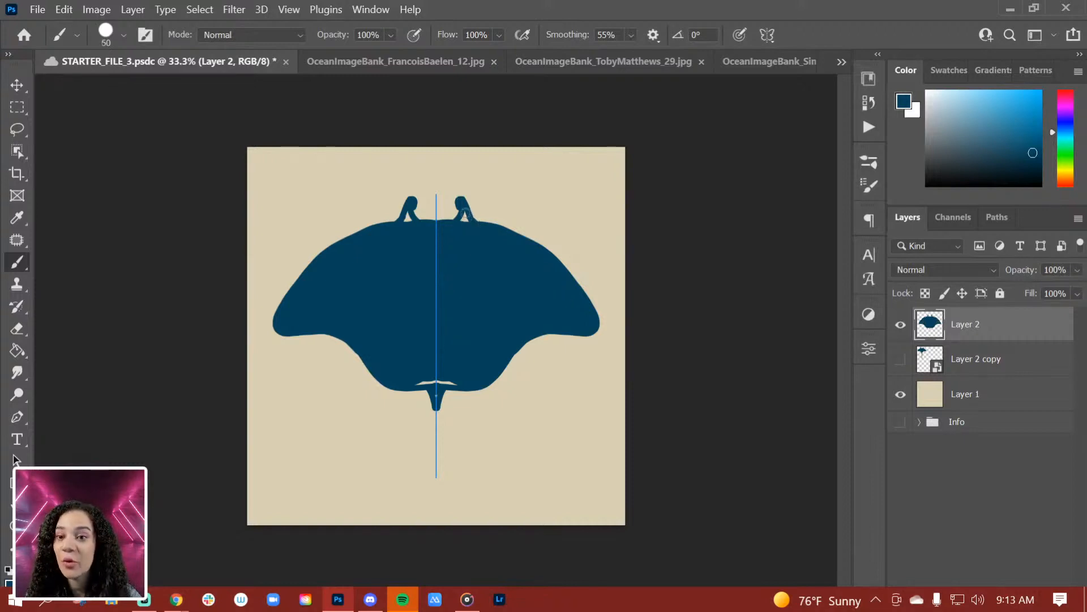
left_click_drag(464, 216, 465, 222)
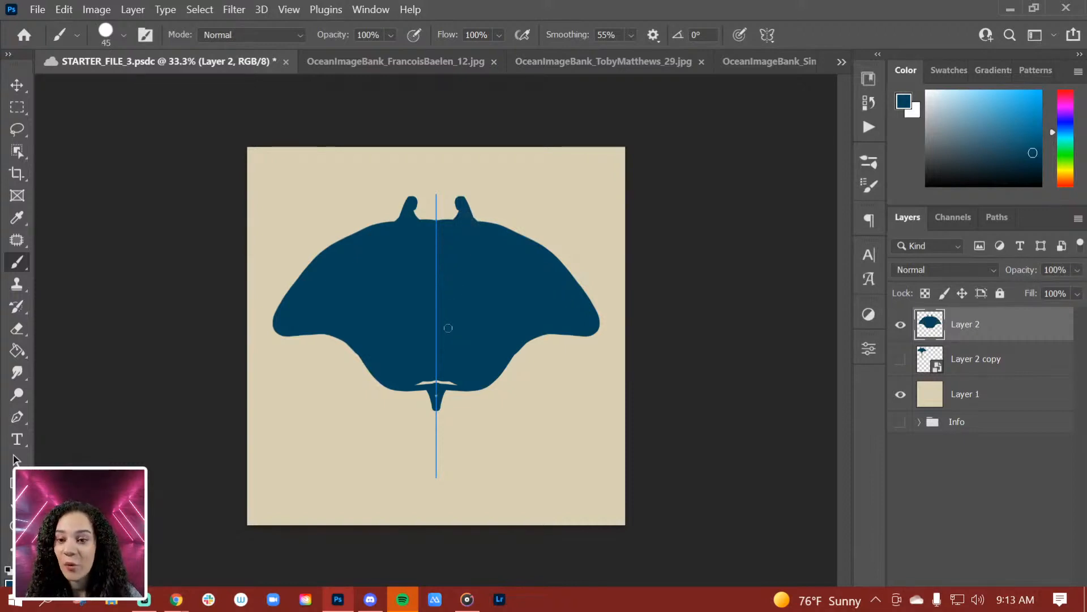
left_click_drag(456, 379, 449, 381)
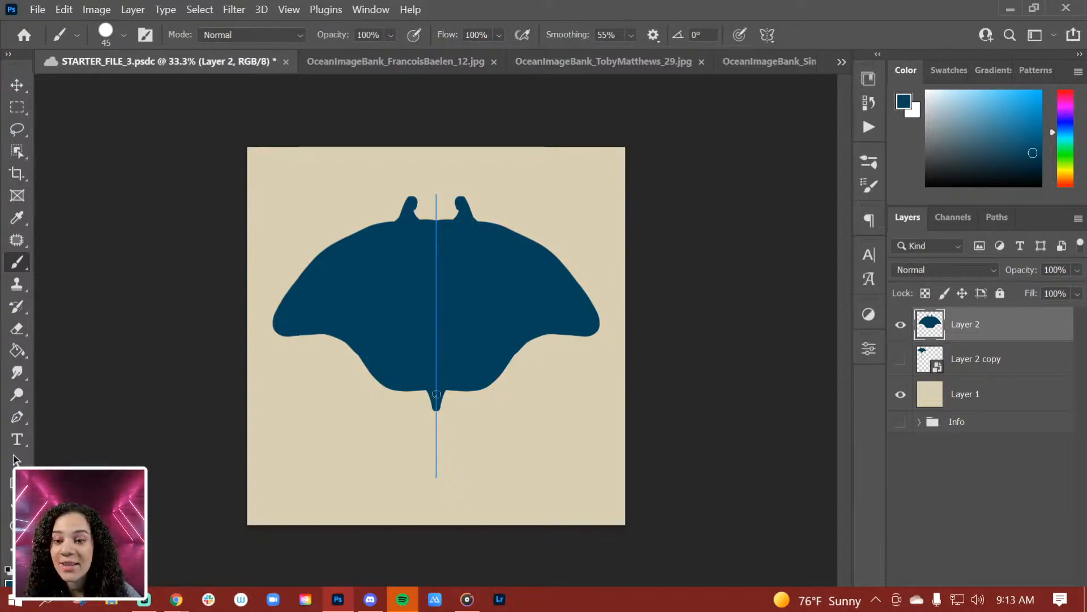
Paint the ray's long, thin tail straight down along the symmetry axis with a 20 px brush.
key("bracketleft")
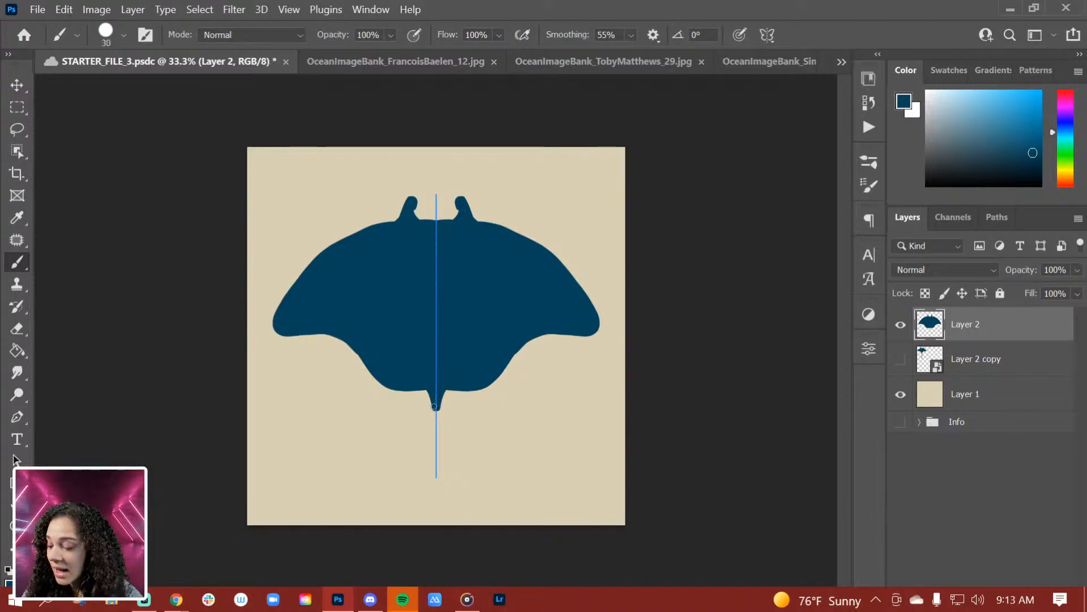
key("bracketleft")
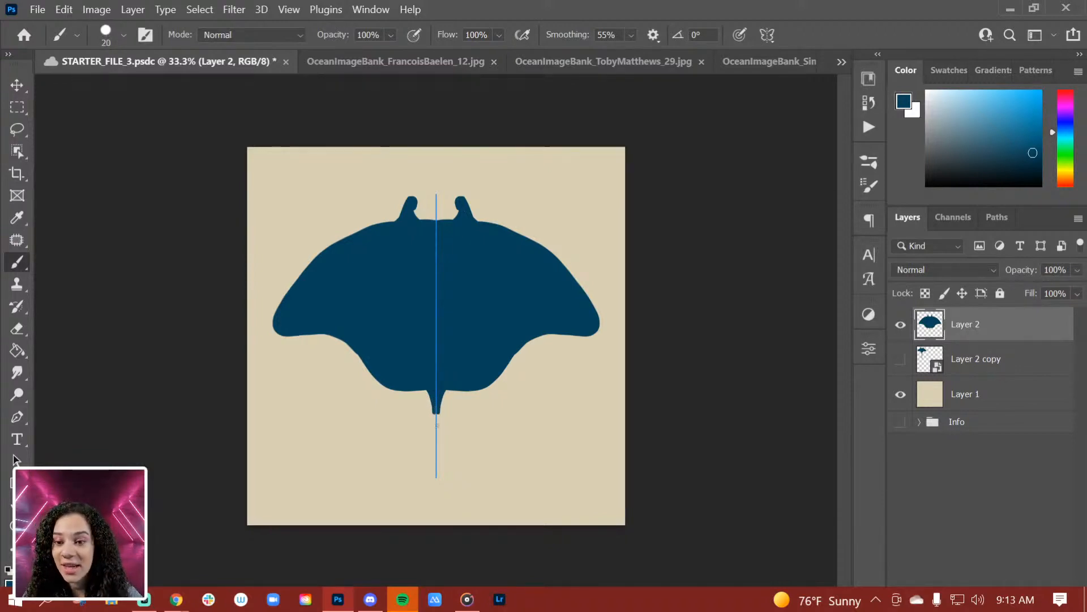
left_click_drag(436, 424, 429, 497)
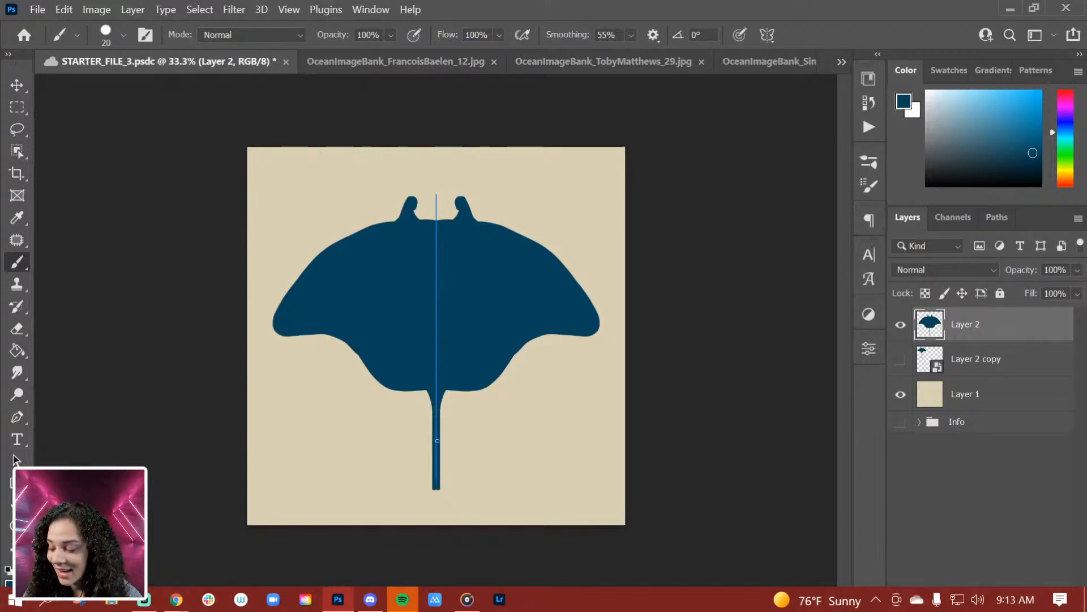
key("bracketright")
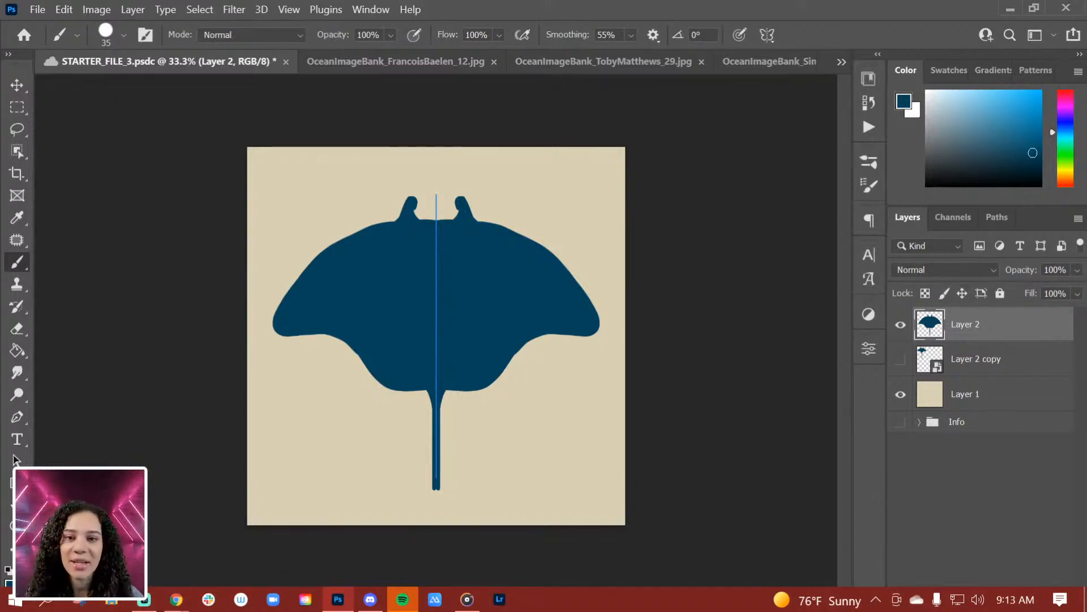
Turn paint symmetry off and trim the right edge of the ray's tail with a 45 px Eraser.
left_click(769, 35)
left_click(819, 55)
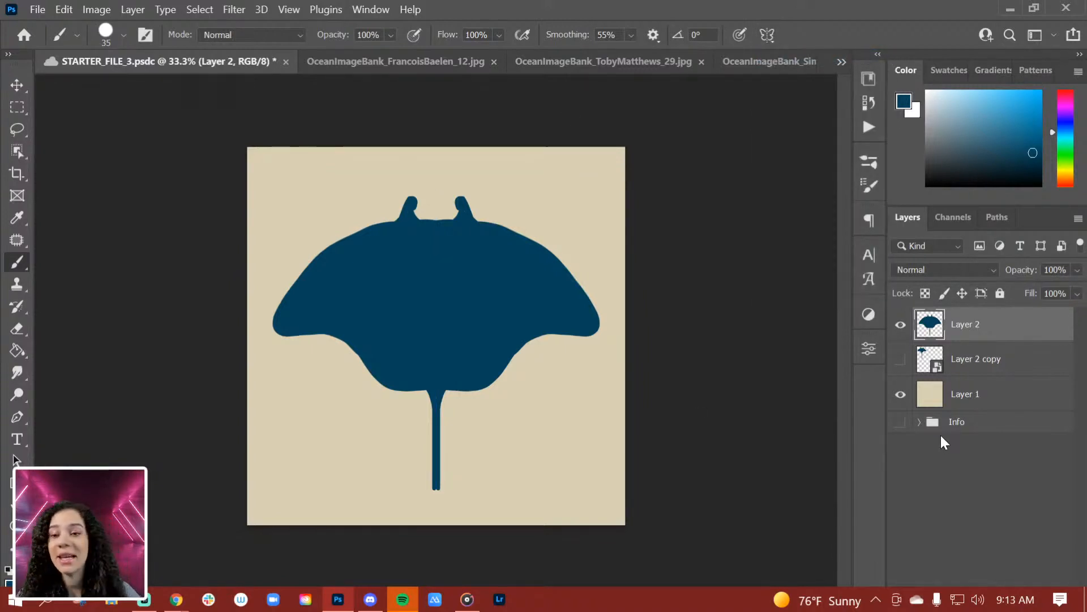
key("e")
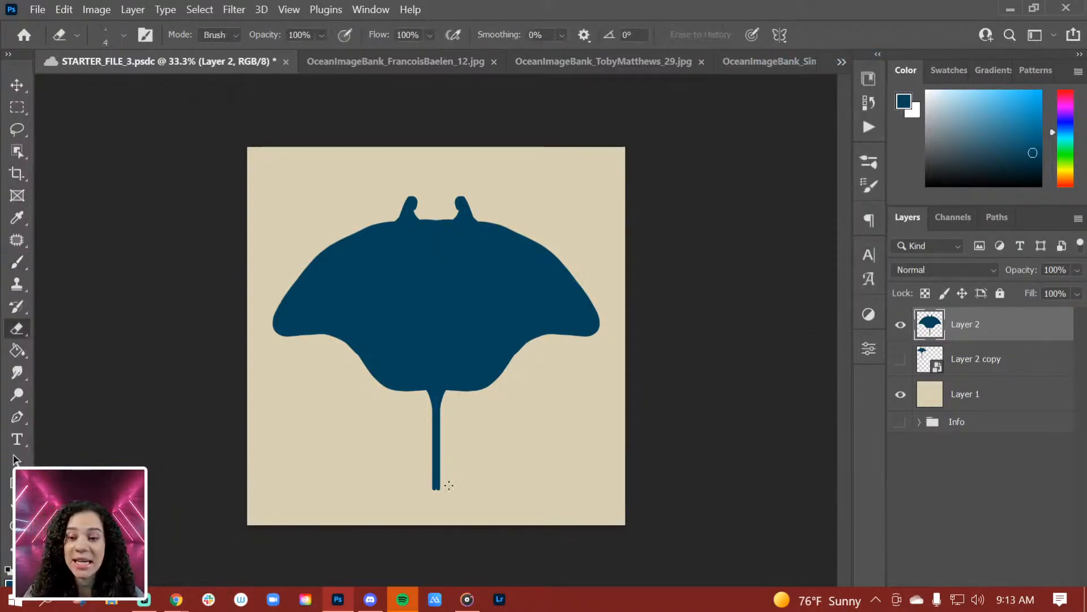
key("bracketright")
key("bracketright")
key("bracketright")
key("bracketright")
key("bracketright")
key("bracketright")
key("bracketright")
key("bracketright")
key("bracketright")
key("bracketright")
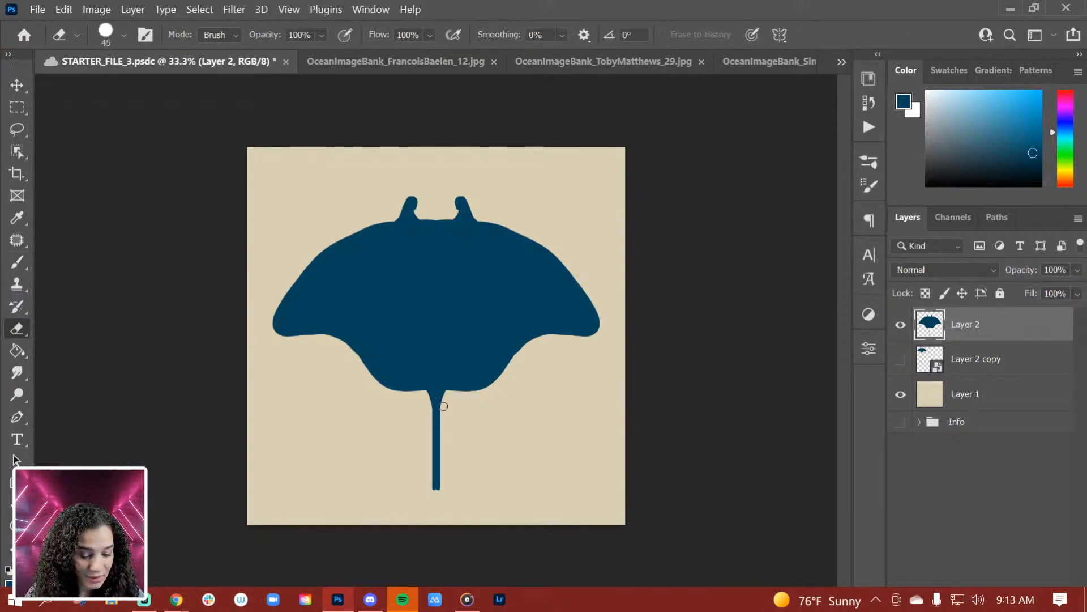
left_click_drag(441, 430, 440, 498)
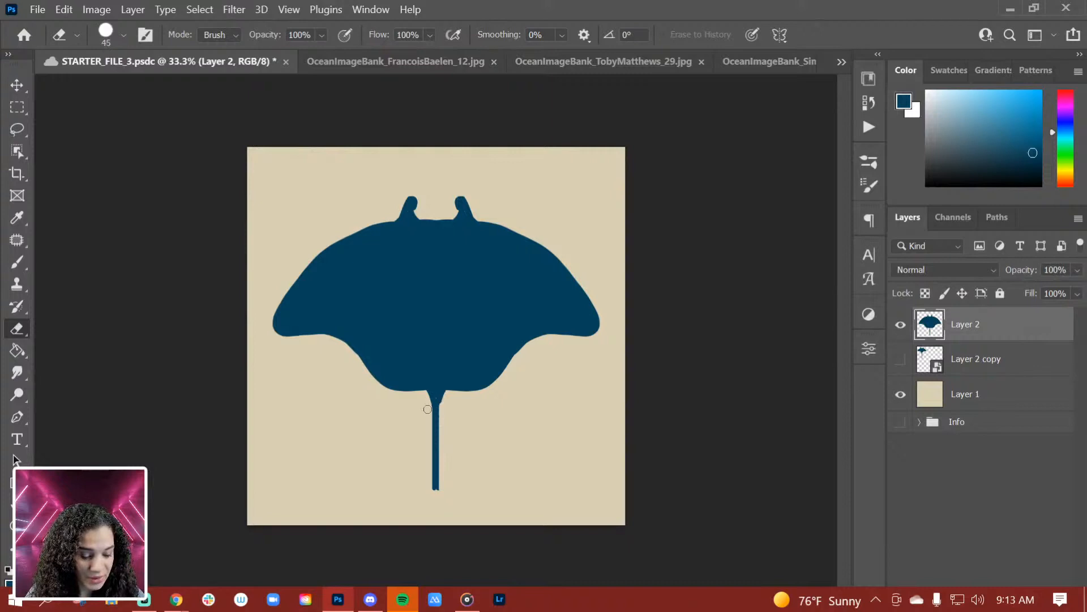
Trim the left edge of the ray's tail with the 45 px Eraser.
left_click_drag(429, 408, 434, 503)
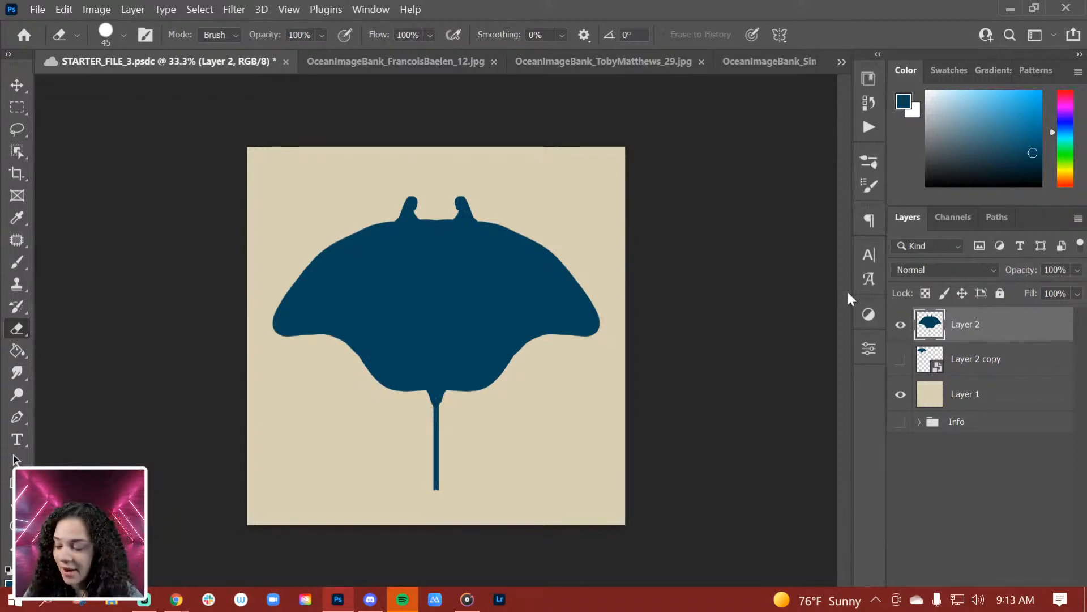
Scale the ray on Layer 2 down to under half size at the canvas's upper middle, and show Layer 2 copy.
key("ctrl+t")
left_click_drag(501, 273, 504, 270)
left_click_drag(446, 335, 427, 219)
key("Return")
key("e")
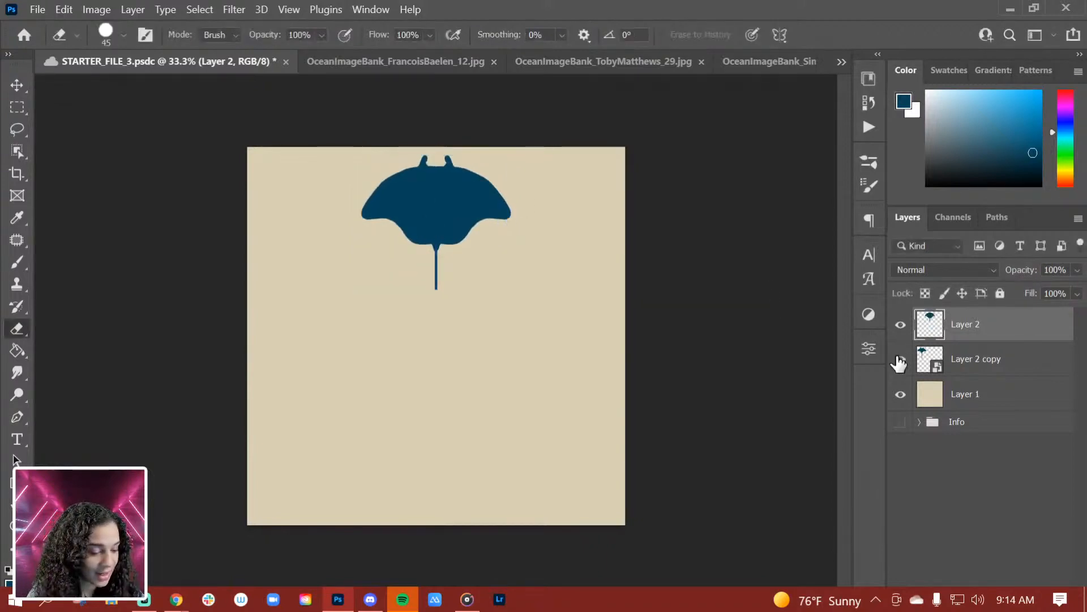
left_click(900, 358)
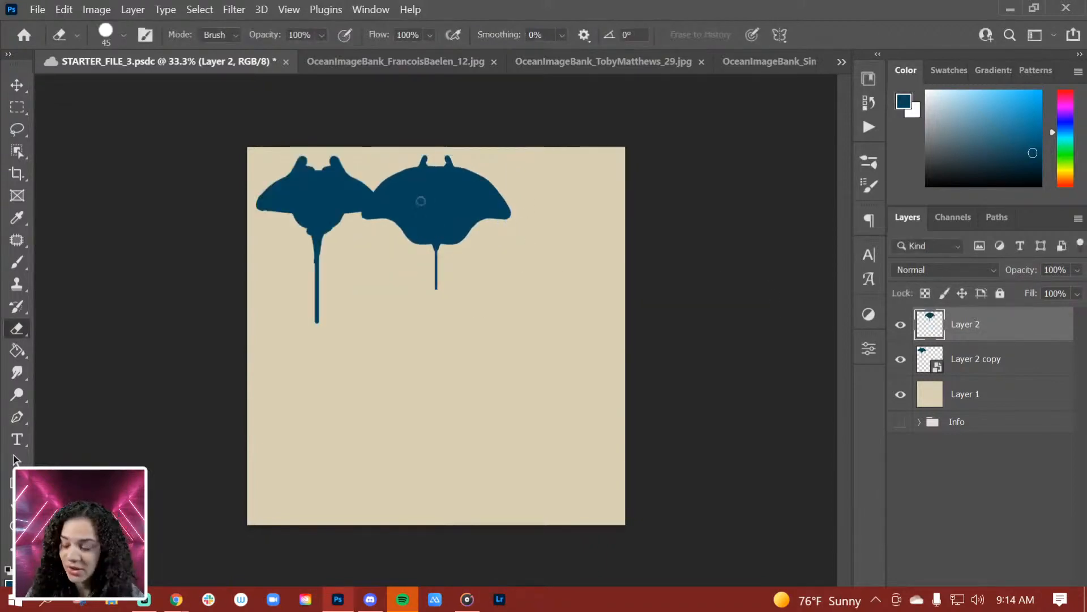
key("ctrl+z")
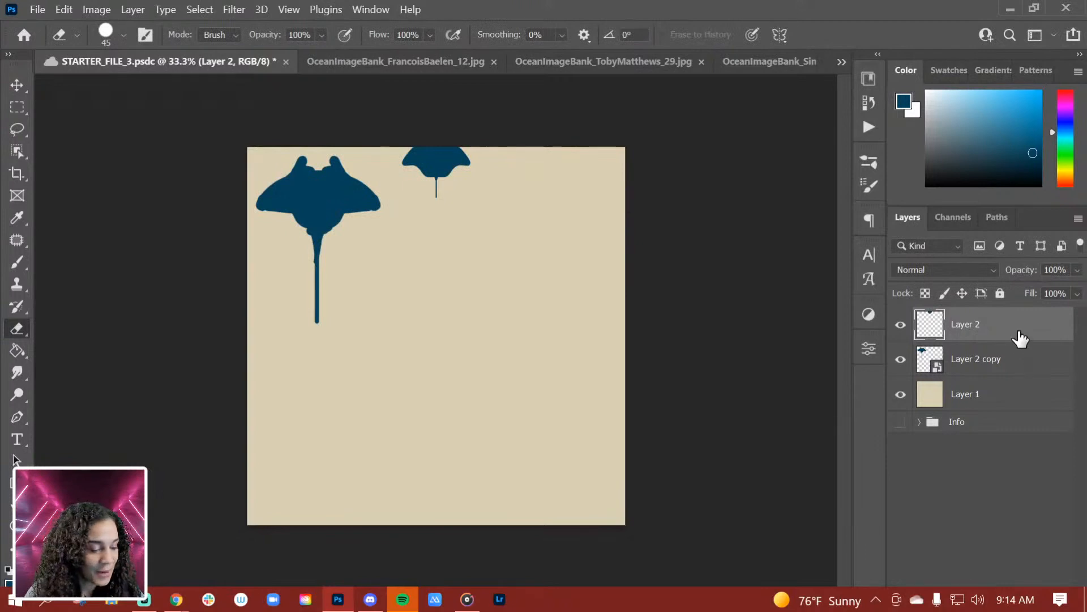
left_click_drag(403, 187, 443, 178)
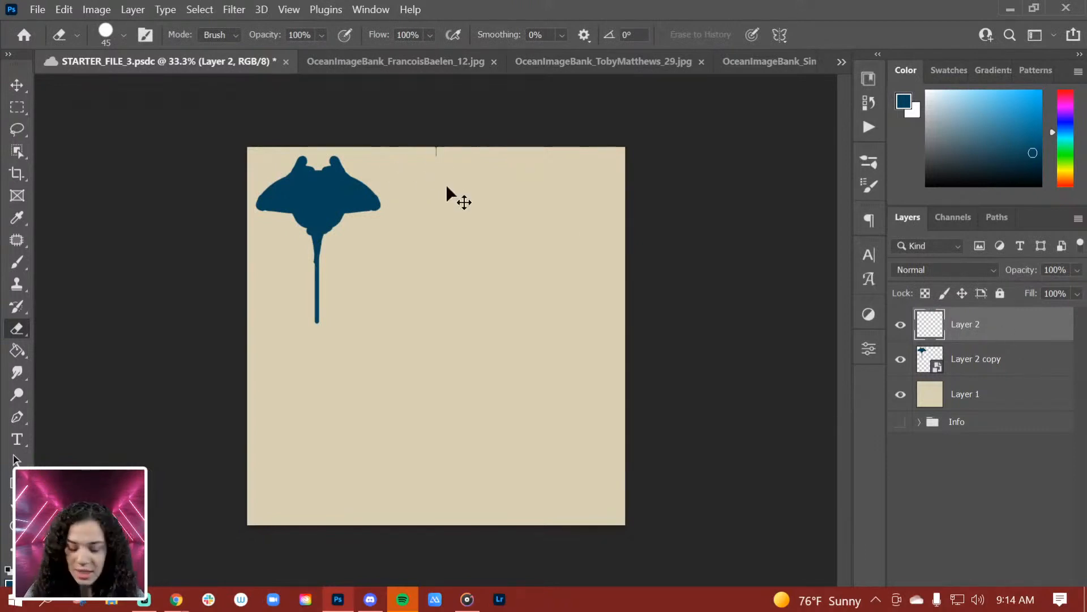
left_click(97, 10)
mouse_move(64, 10)
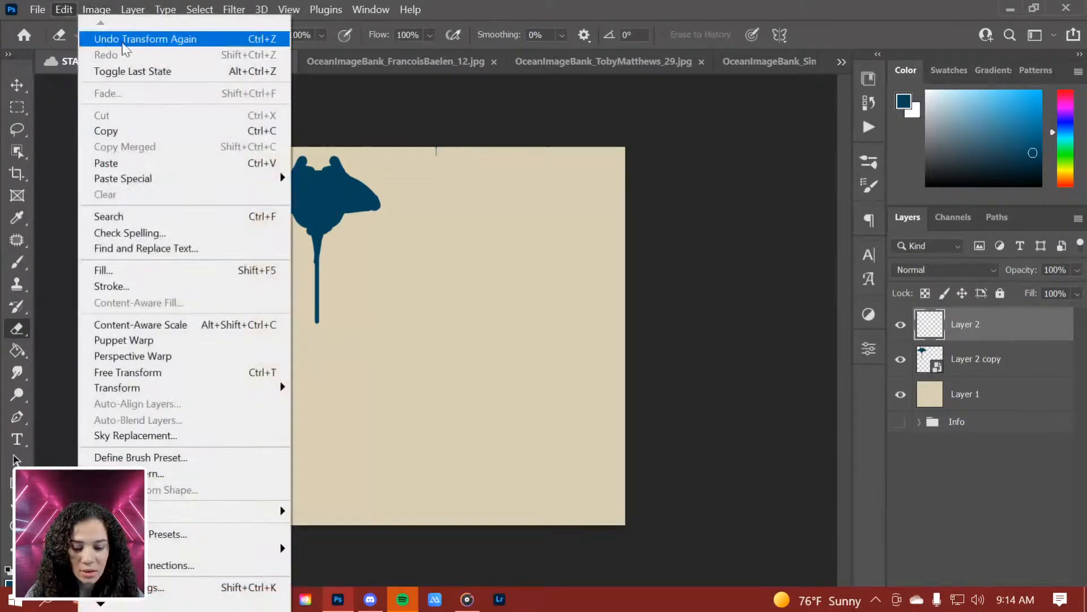
left_click(123, 41)
left_click(63, 10)
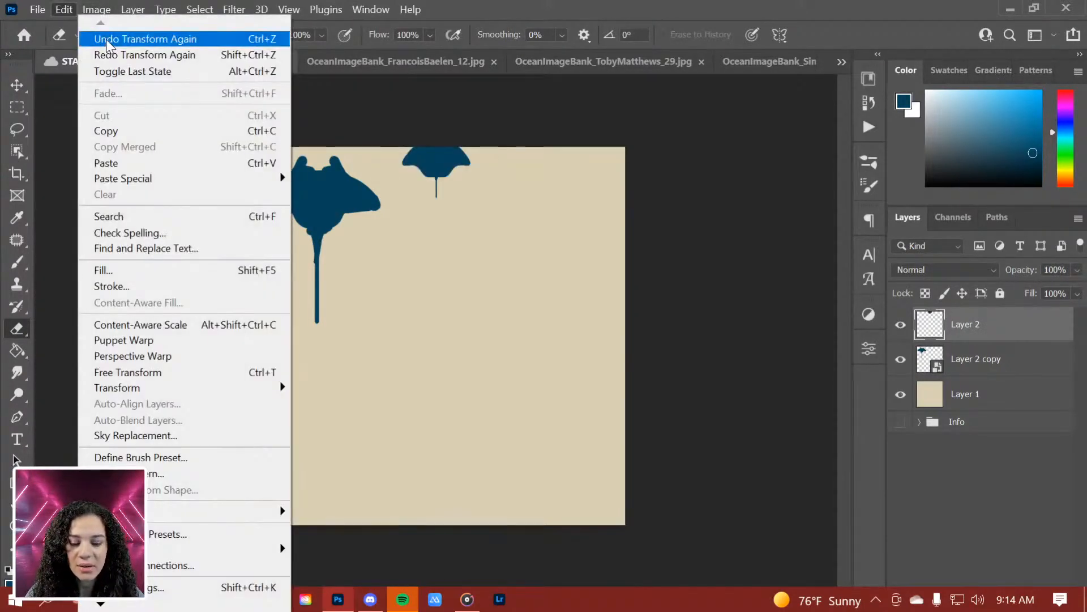
left_click(106, 39)
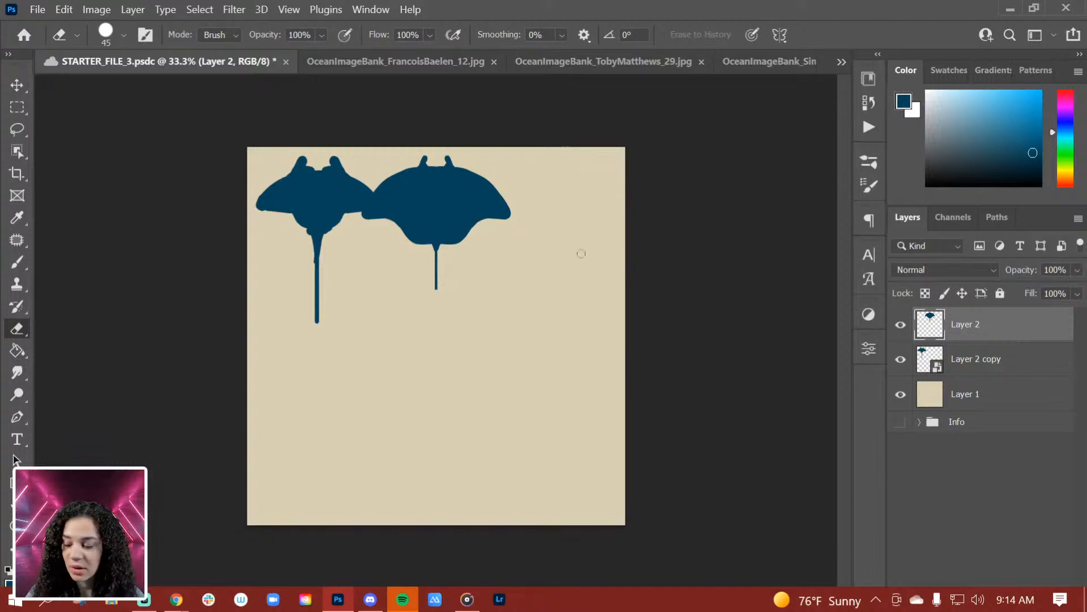
left_click_drag(577, 246, 486, 205)
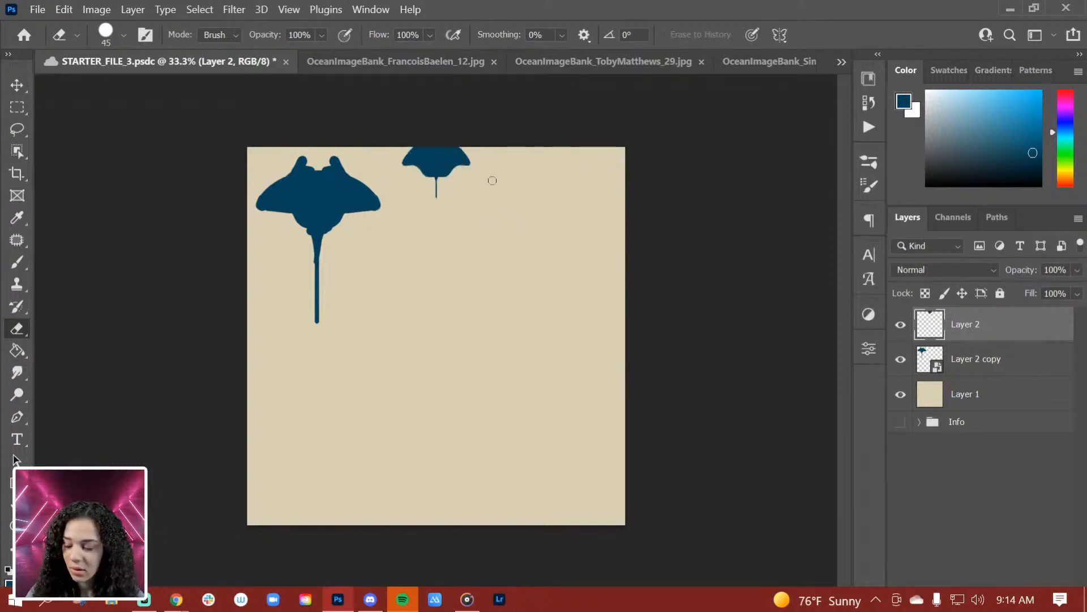
left_click(91, 10)
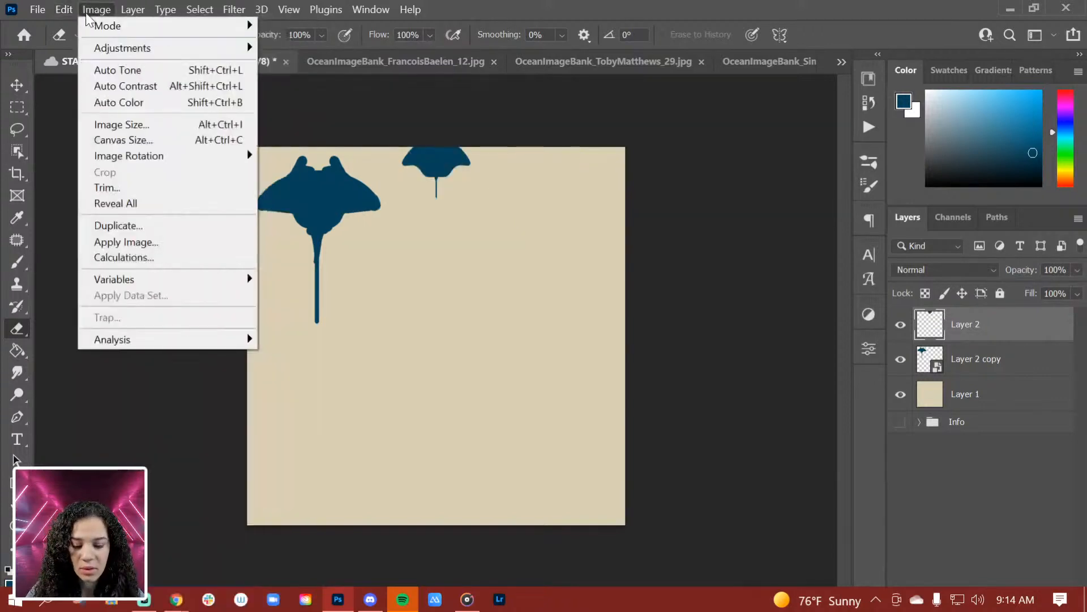
mouse_move(64, 10)
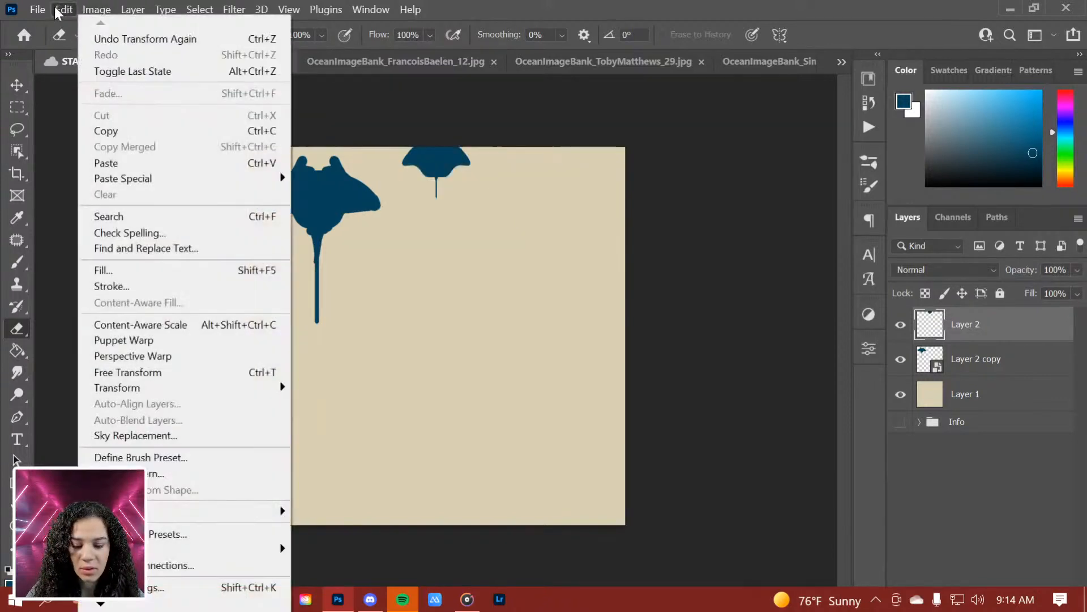
left_click(124, 39)
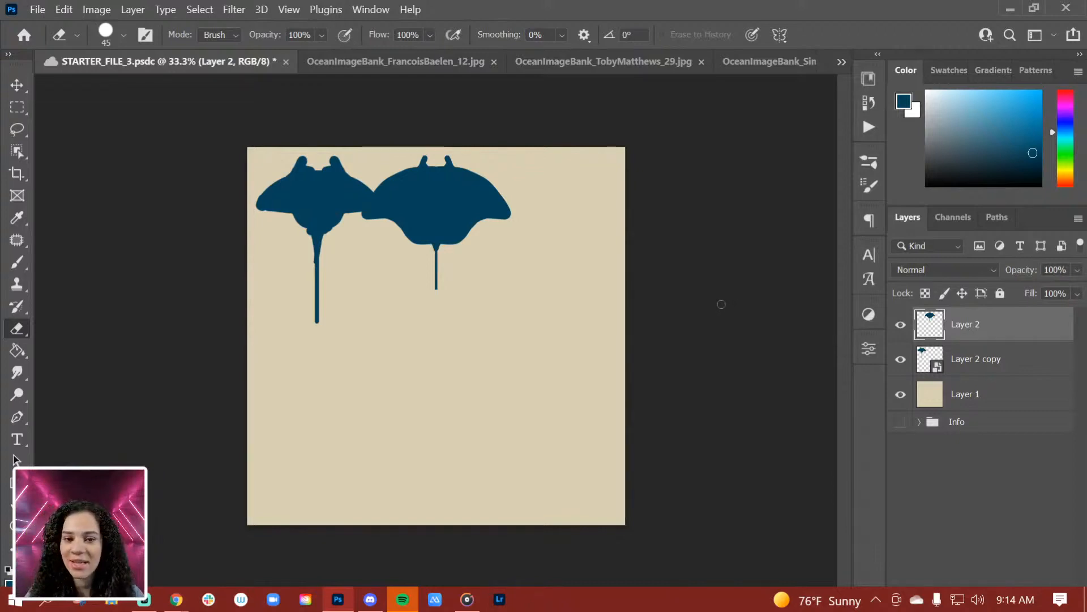
Save the file, and space the two rays apart by moving Layer 2's ray to the canvas's upper right and nudging the other slightly right.
key("ctrl+s")
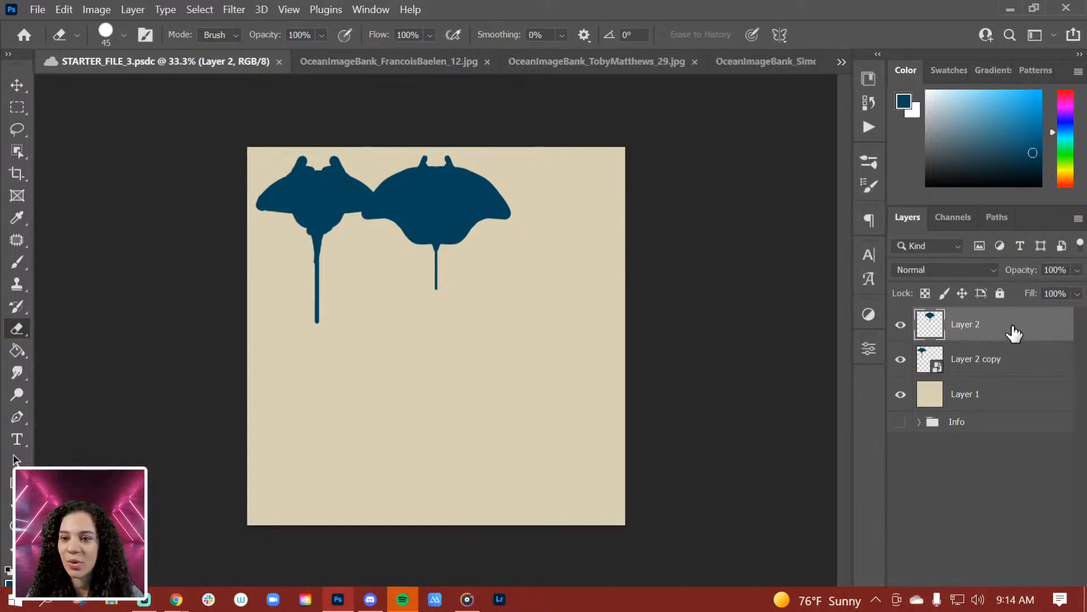
key("v")
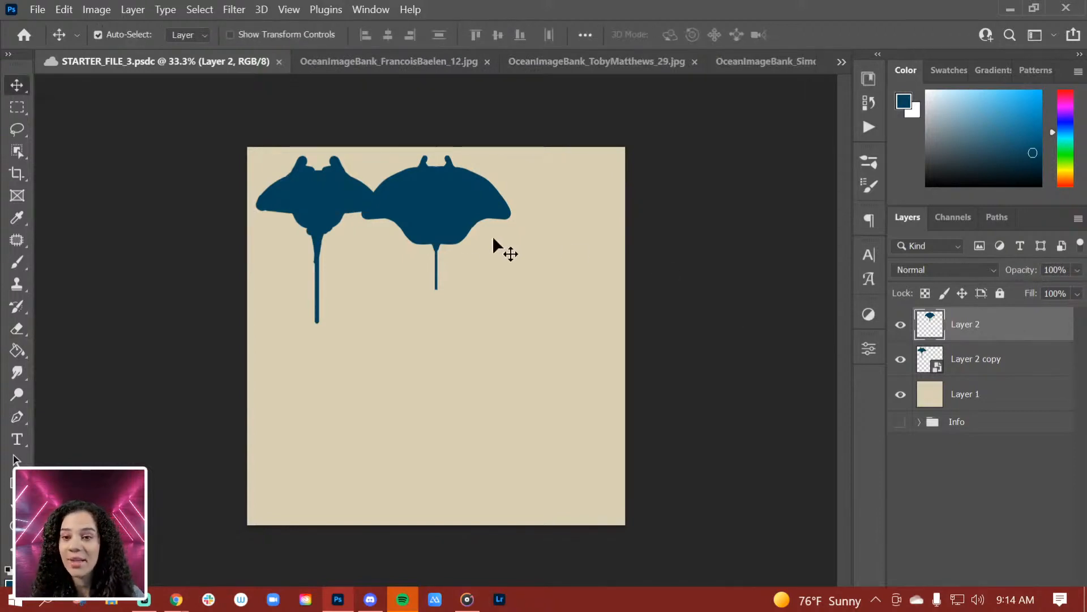
left_click_drag(445, 209, 546, 215)
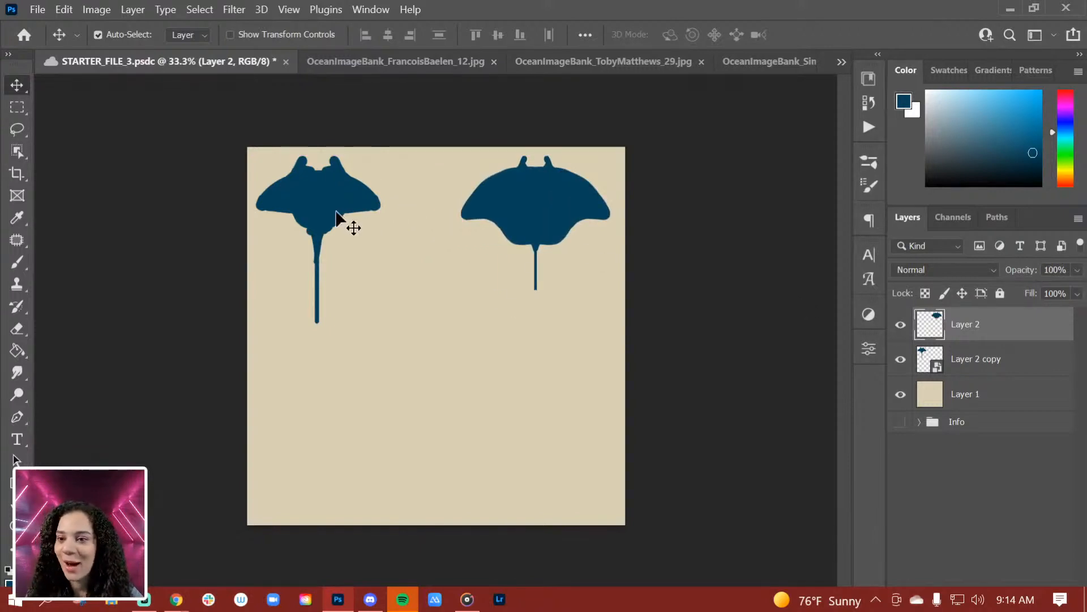
left_click_drag(336, 215, 347, 215)
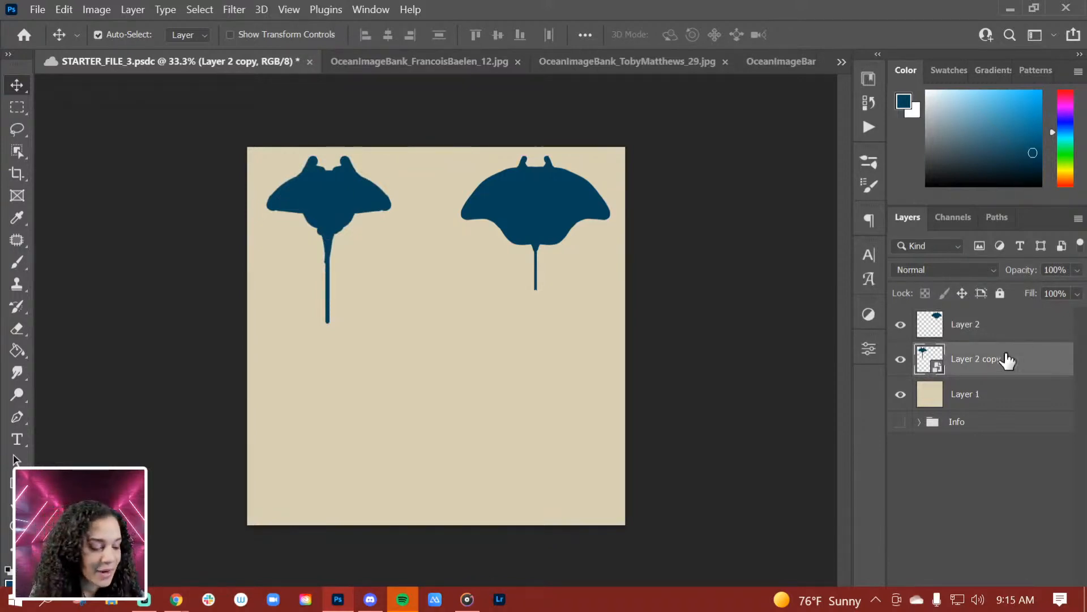
Add a new blank layer above Layer 2.
left_click(1002, 327)
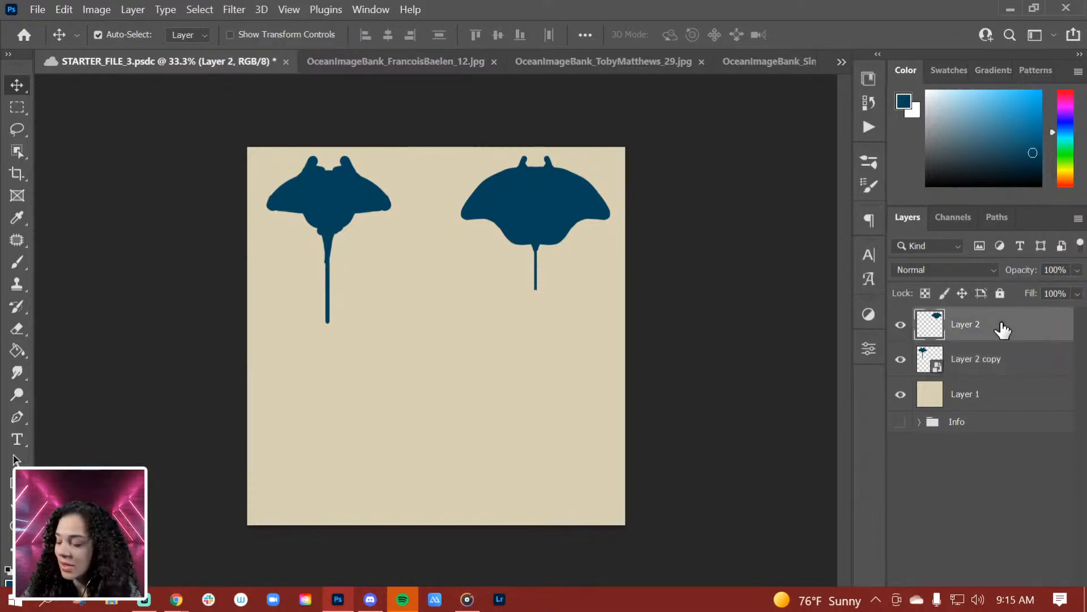
key("ctrl+shift+n")
key("Return")
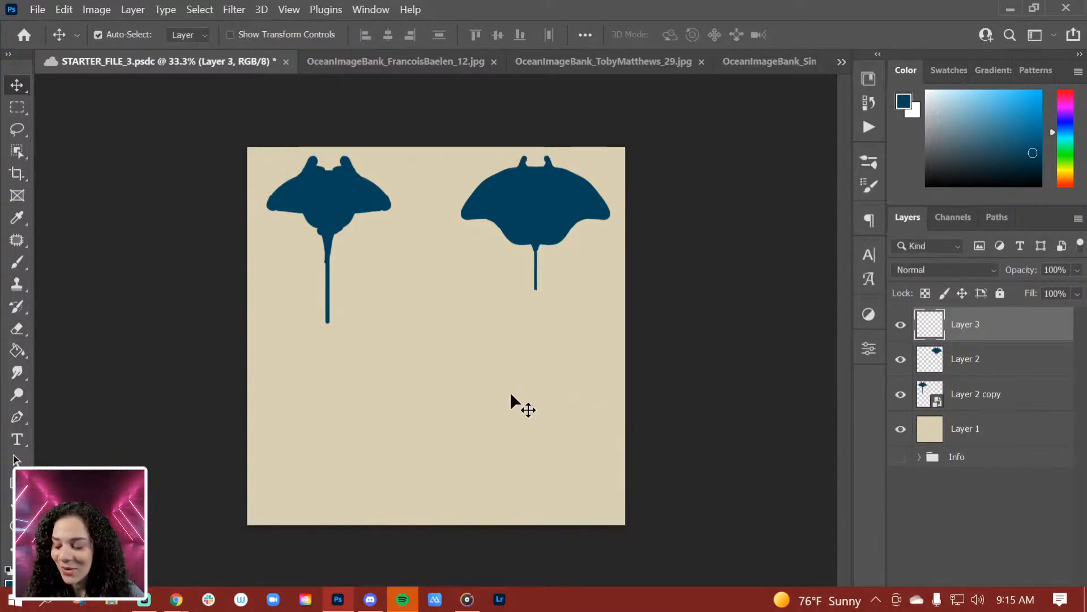
Draw a closed half-ray path with the Pen tool, with a straight vertical inner edge and a curved wing, and convert it to a shape.
key("p")
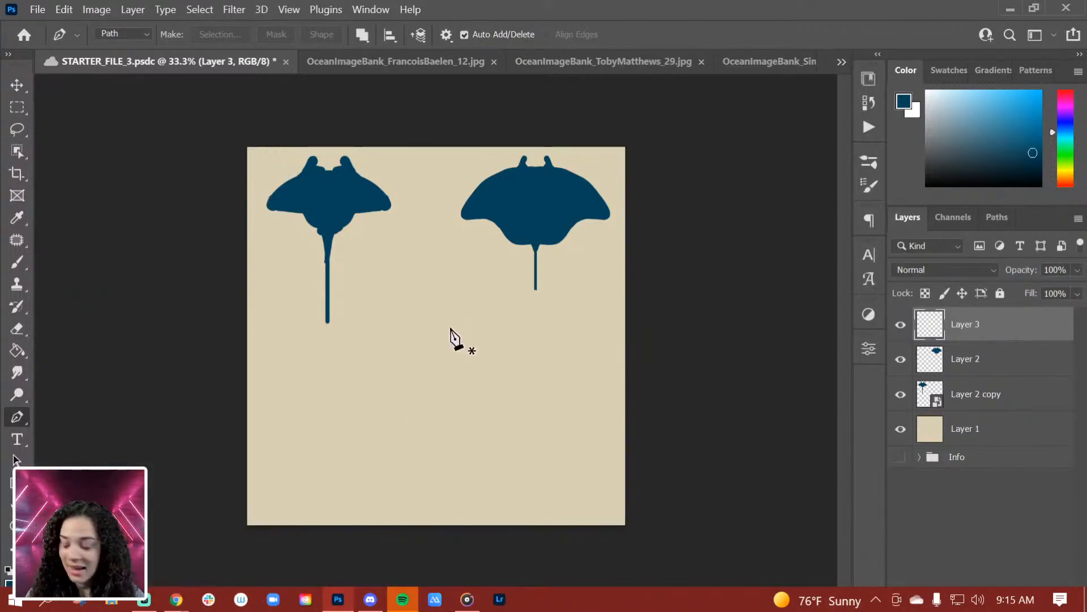
left_click(430, 307)
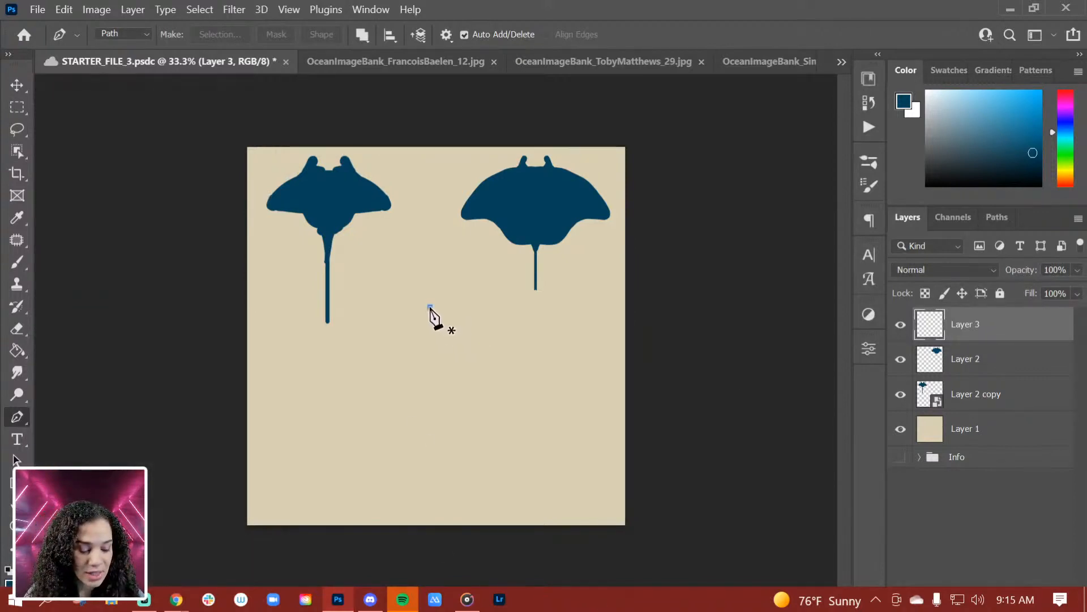
left_click(430, 426, "shift")
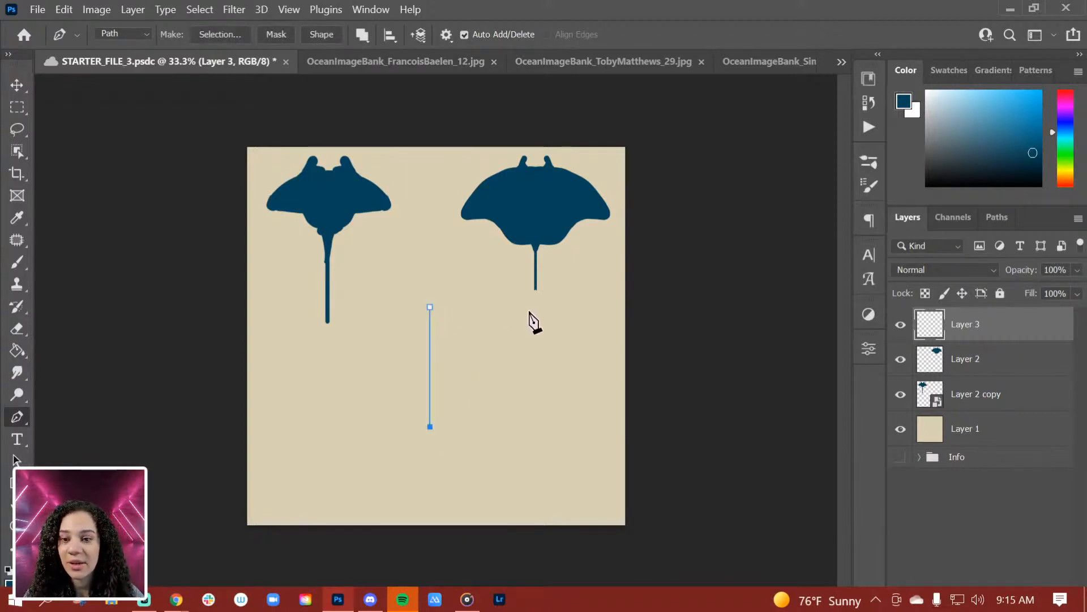
left_click(430, 307)
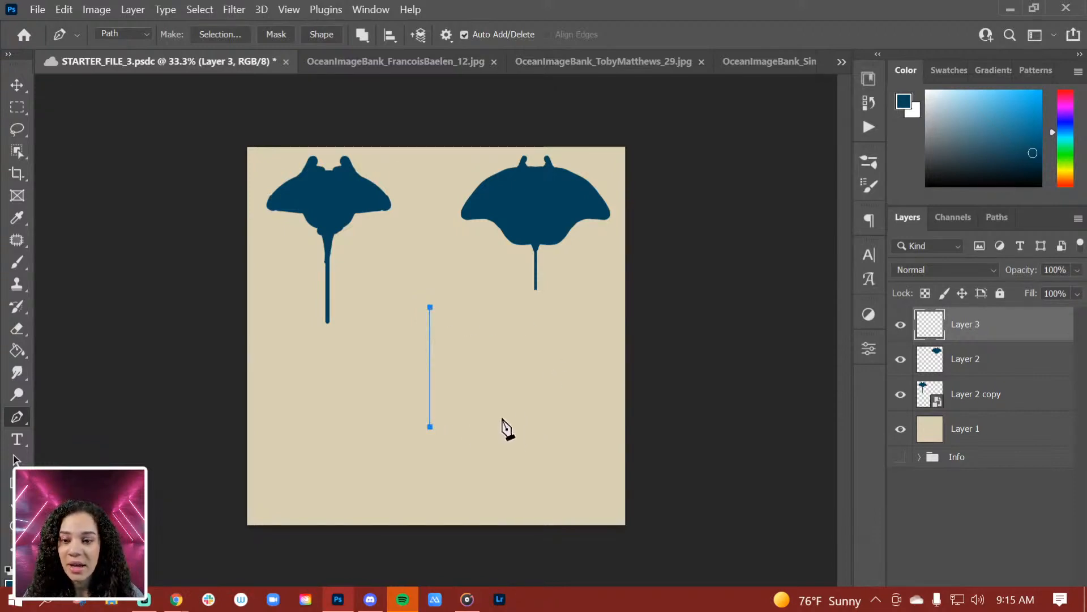
left_click_drag(514, 407, 632, 401)
left_click(616, 370)
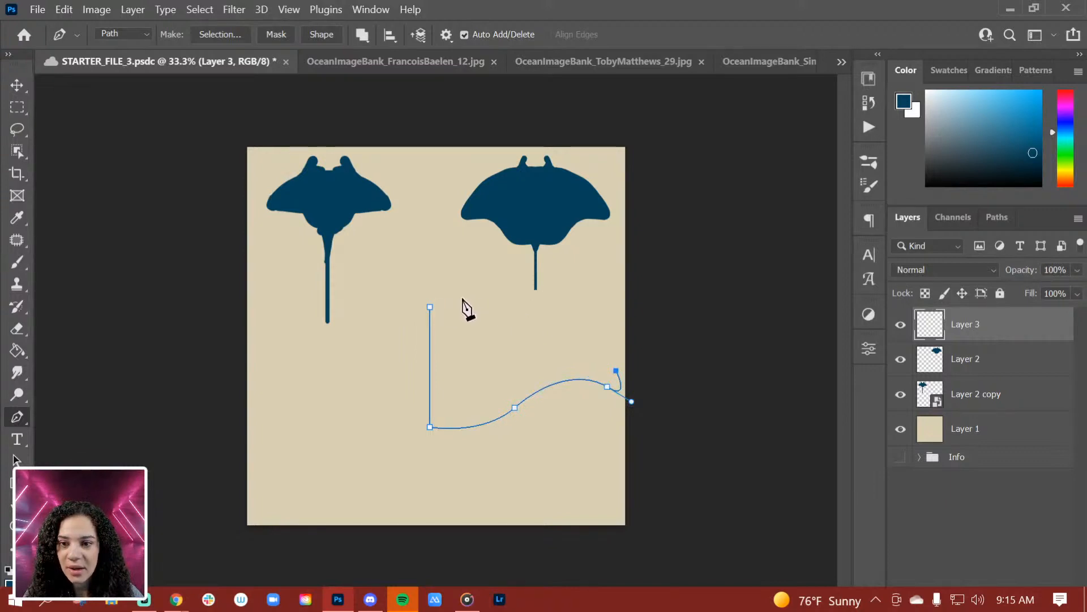
left_click_drag(431, 307, 280, 305)
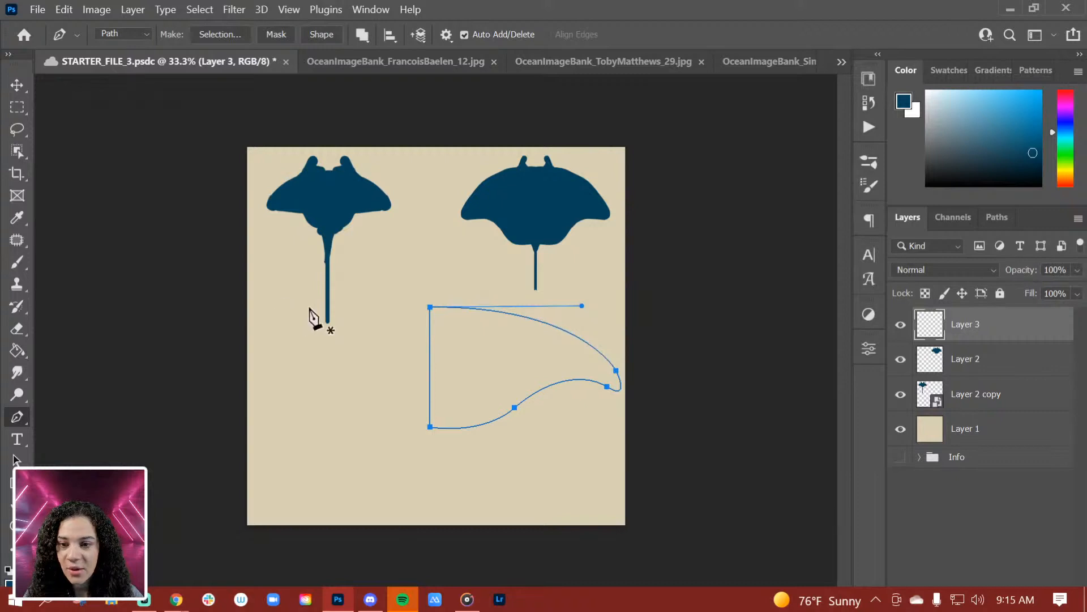
left_click(312, 36)
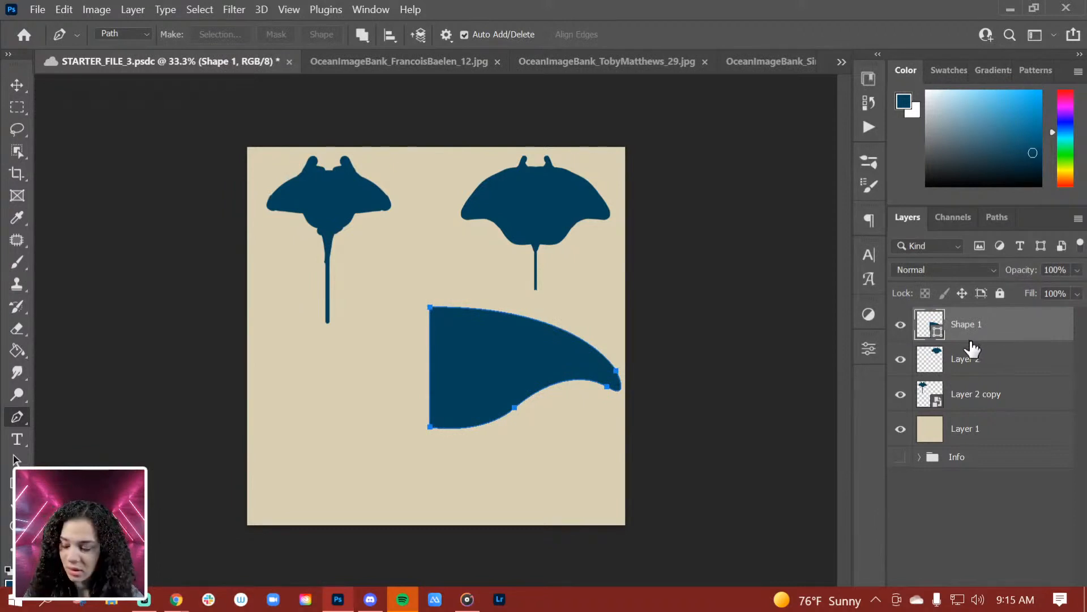
Repeat the last transform on the half-ray shape to scale it down, and move it to the open area below the two rays.
key("ctrl+z")
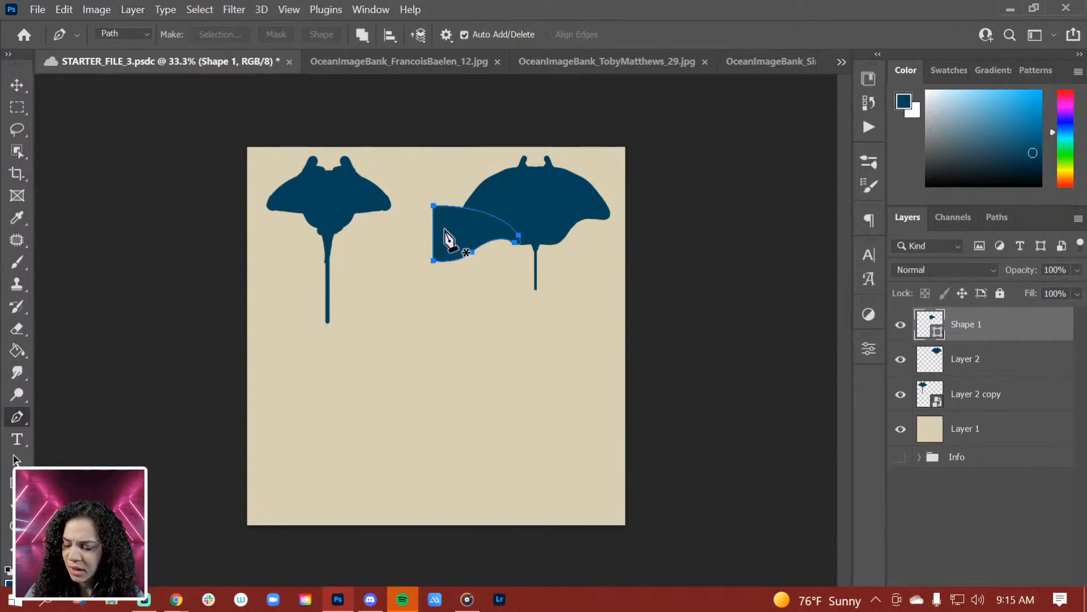
key("v")
left_click_drag(450, 233, 460, 366)
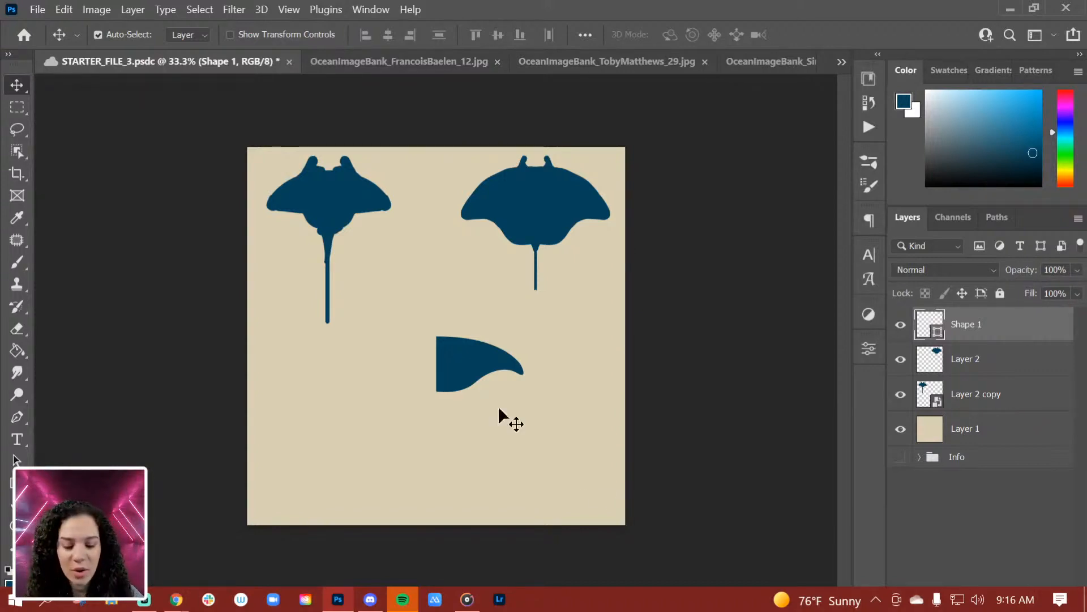
Open the keyboard shortcut settings and look through the shortcuts assigned to the Image commands, including the Image Rotation and flip entries.
left_click(66, 12)
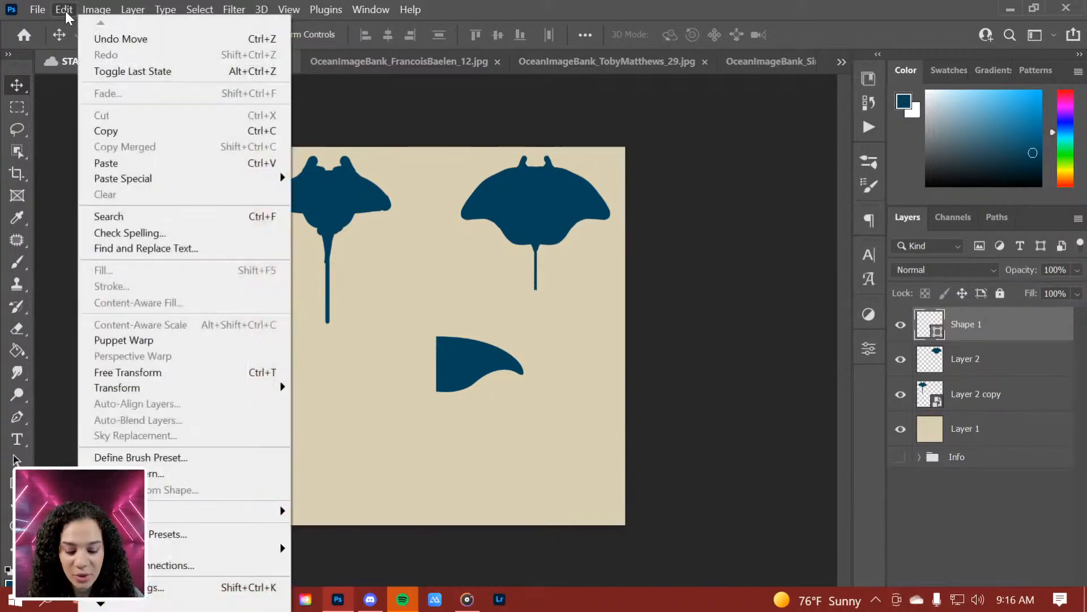
mouse_move(38, 10)
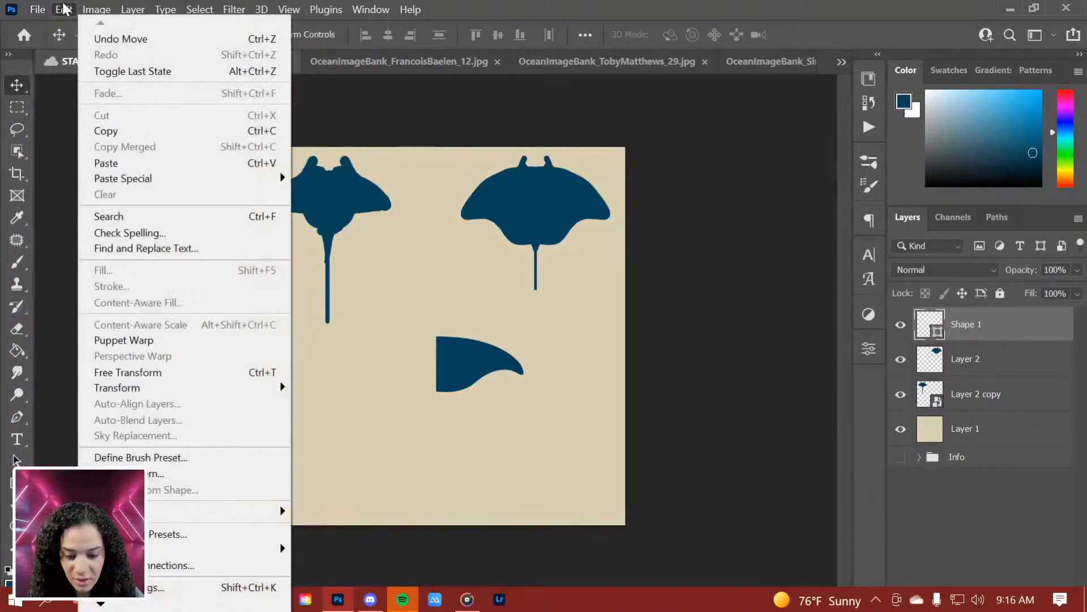
mouse_move(120, 607)
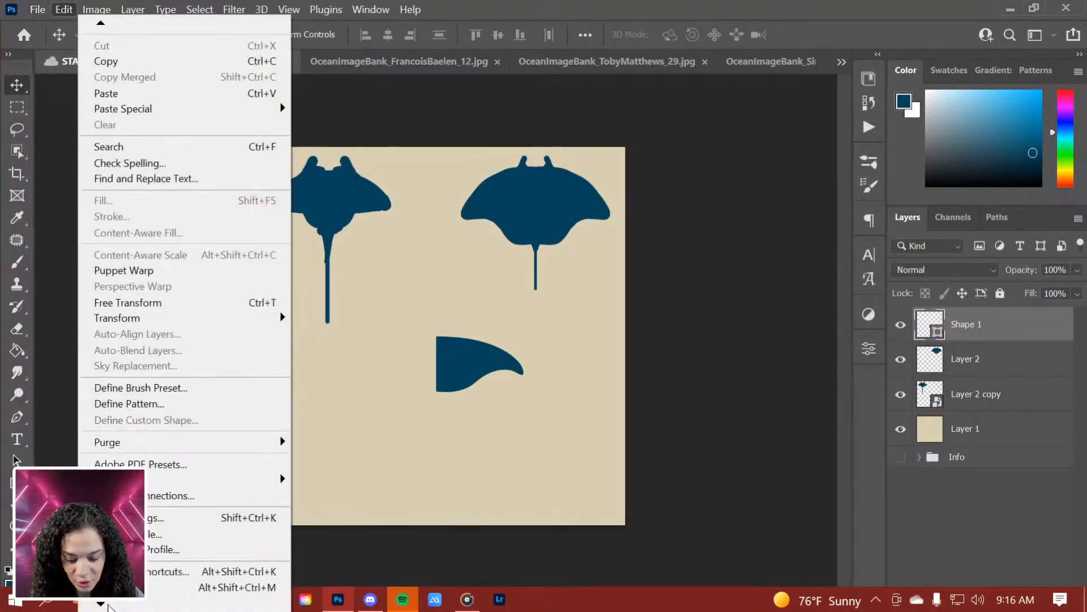
mouse_move(244, 581)
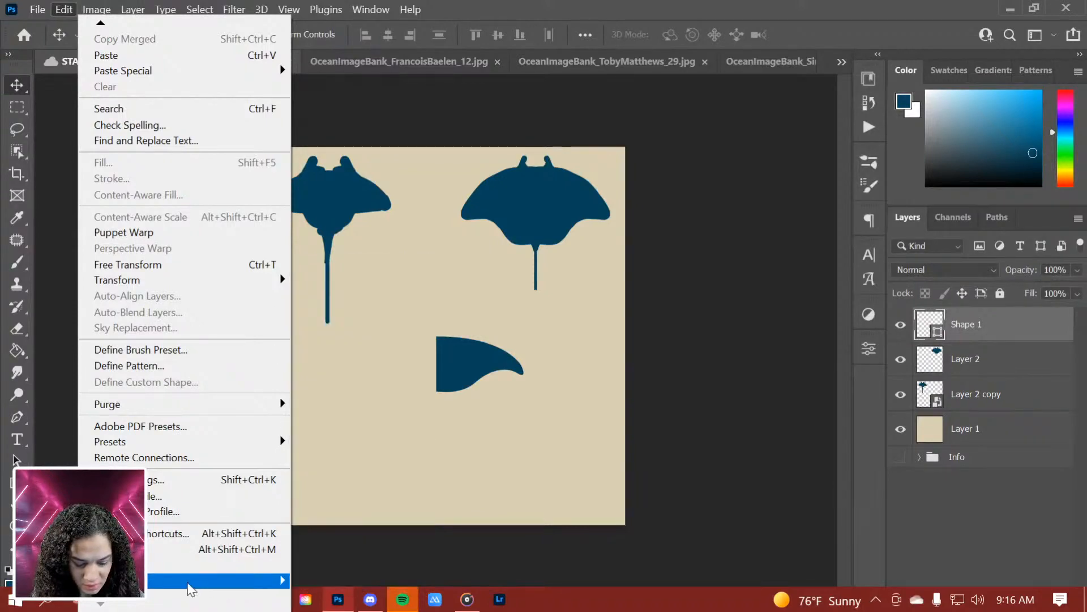
left_click(175, 533)
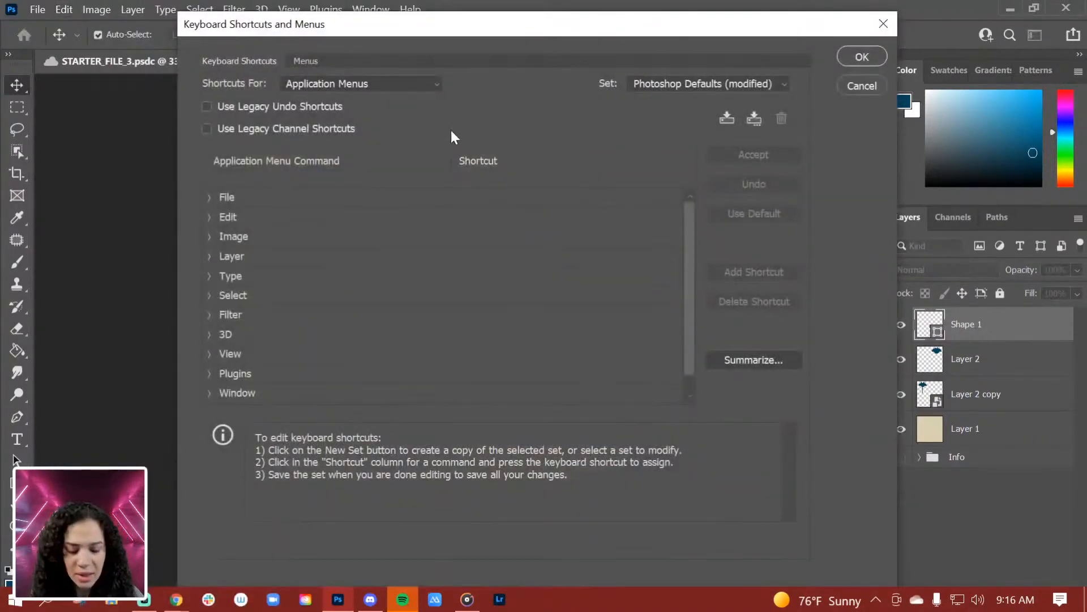
left_click(209, 237)
scroll(346, 342, "down", 3)
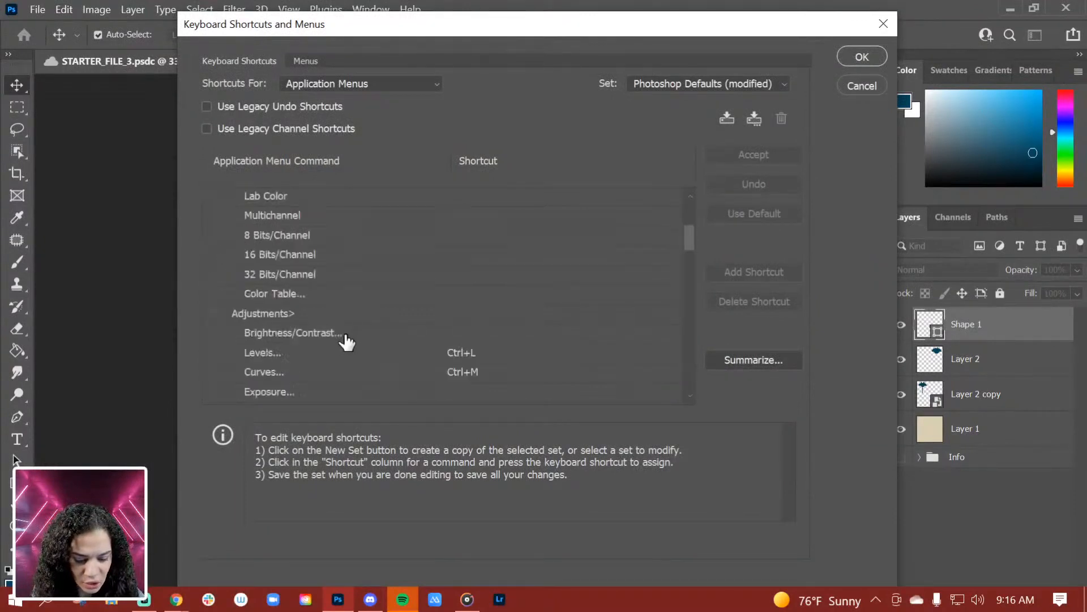
scroll(347, 341, "down", 12)
scroll(347, 342, "up", 3)
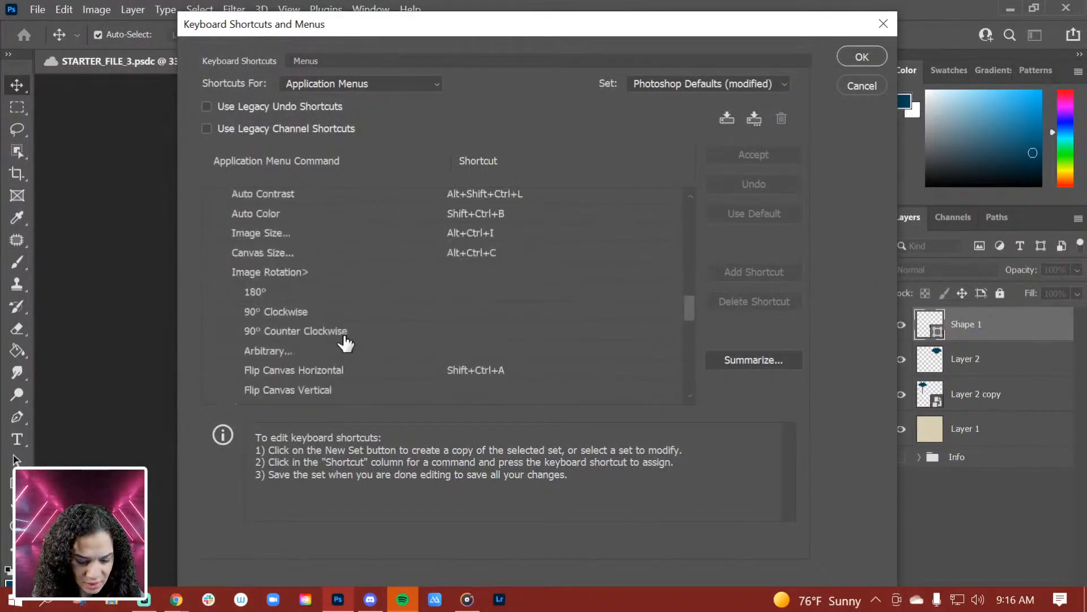
scroll(292, 311, "down", 3)
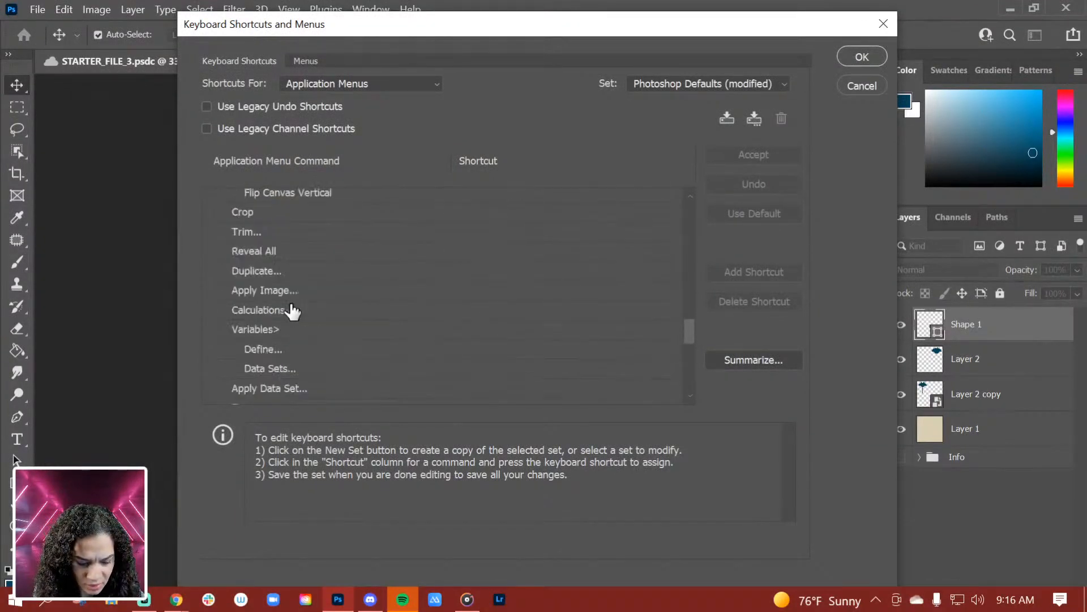
scroll(291, 310, "down", 3)
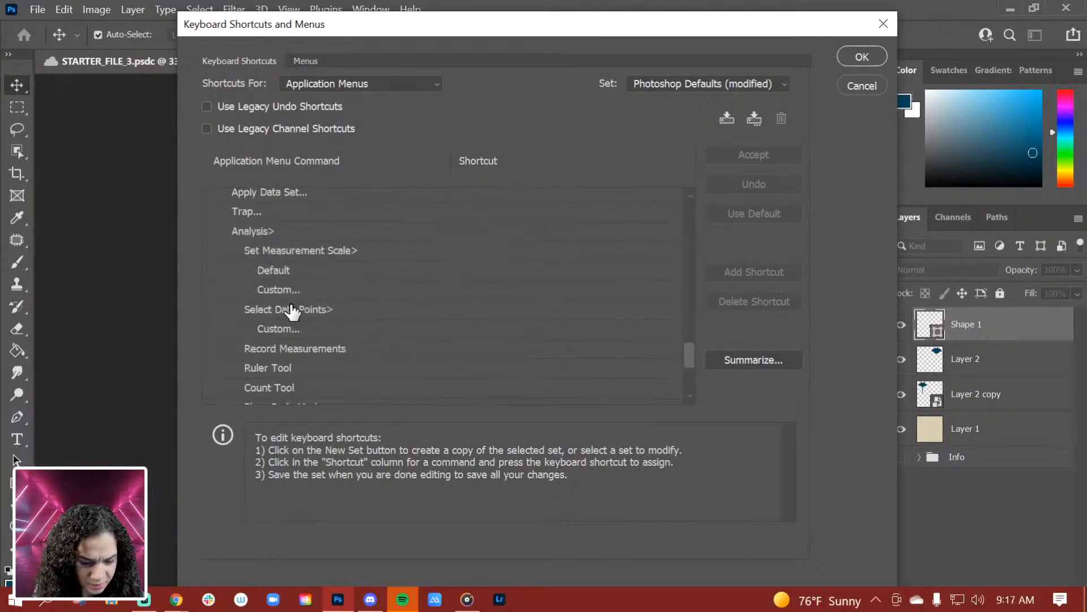
scroll(292, 311, "down", 3)
scroll(293, 311, "up", 3)
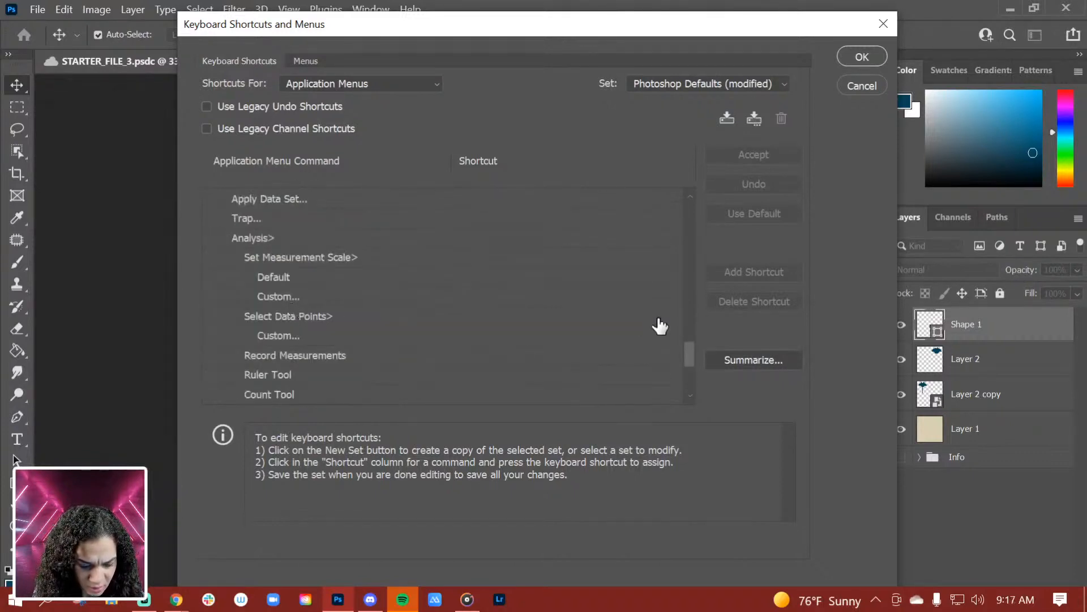
scroll(689, 355, "down", 1)
left_click_drag(688, 355, 698, 209)
Find Free Transform among the Edit commands, try assigning Shift+Ctrl+T to it, and undo that shortcut change.
left_click(208, 236)
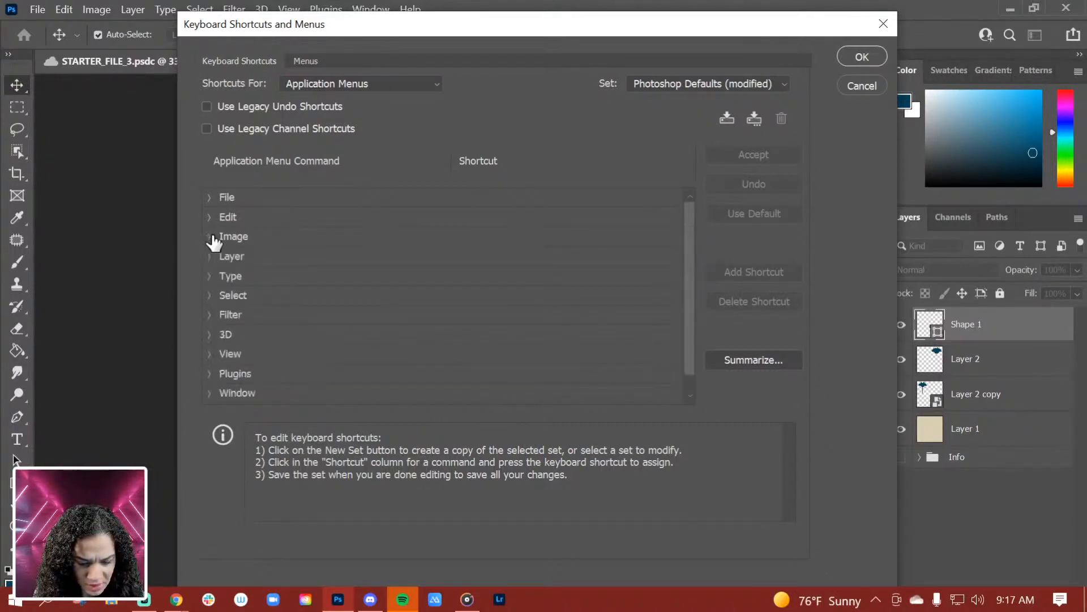
left_click(209, 217)
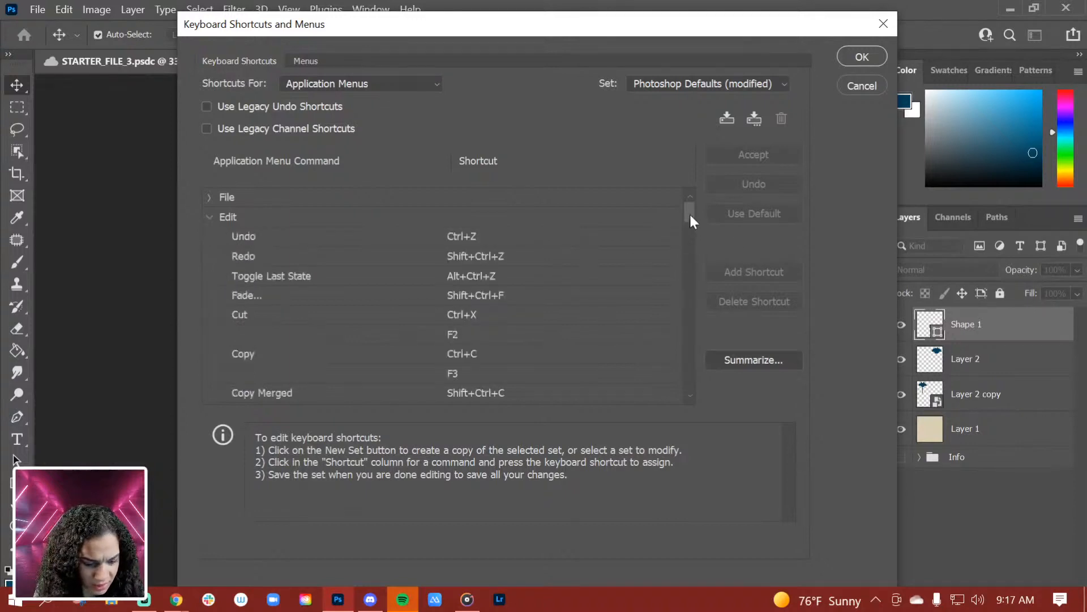
left_click_drag(691, 215, 698, 251)
scroll(690, 261, "down", 1)
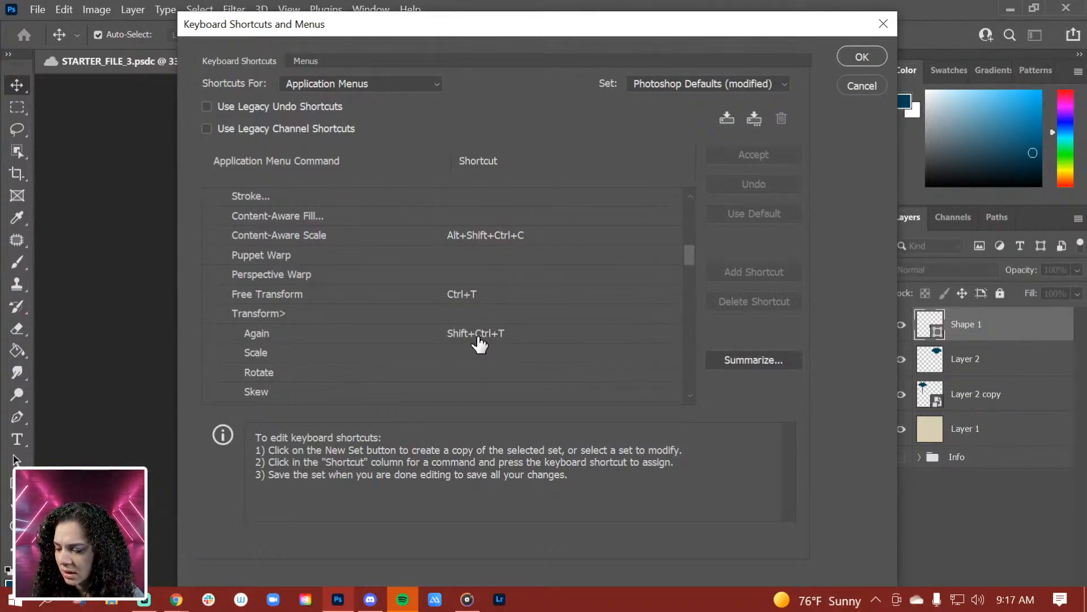
left_click(463, 293)
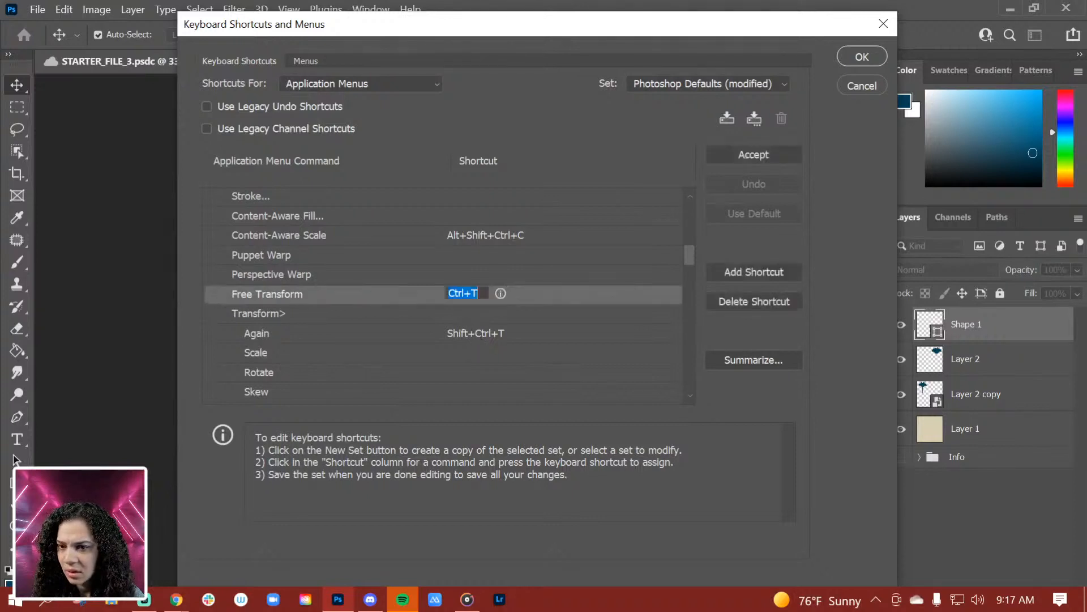
key("ctrl+shift+t")
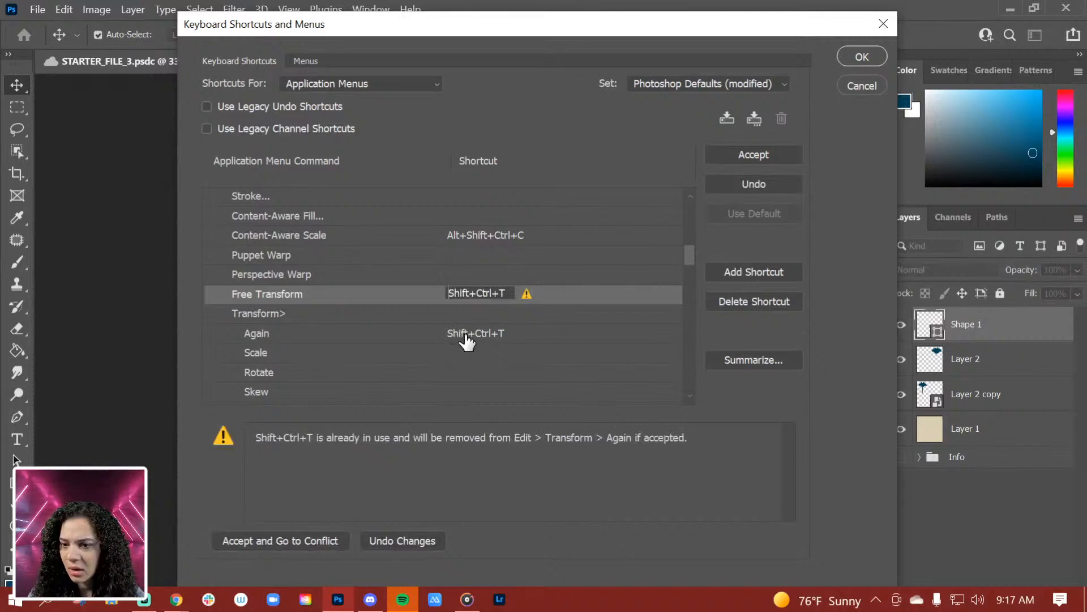
left_click_drag(477, 293, 449, 293)
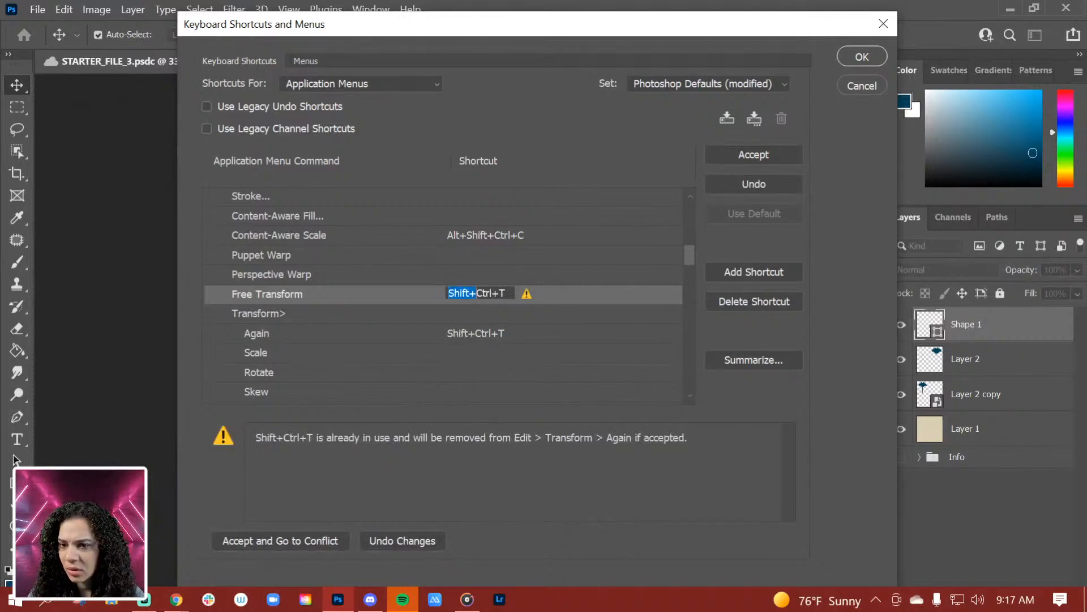
key("BackSpace")
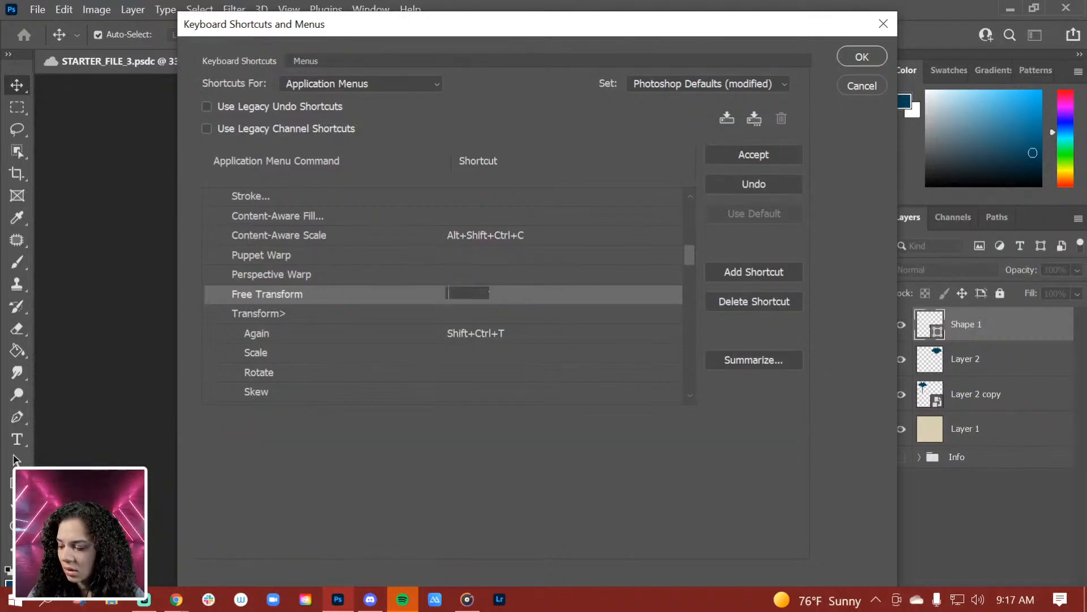
key("ctrl+shift+t")
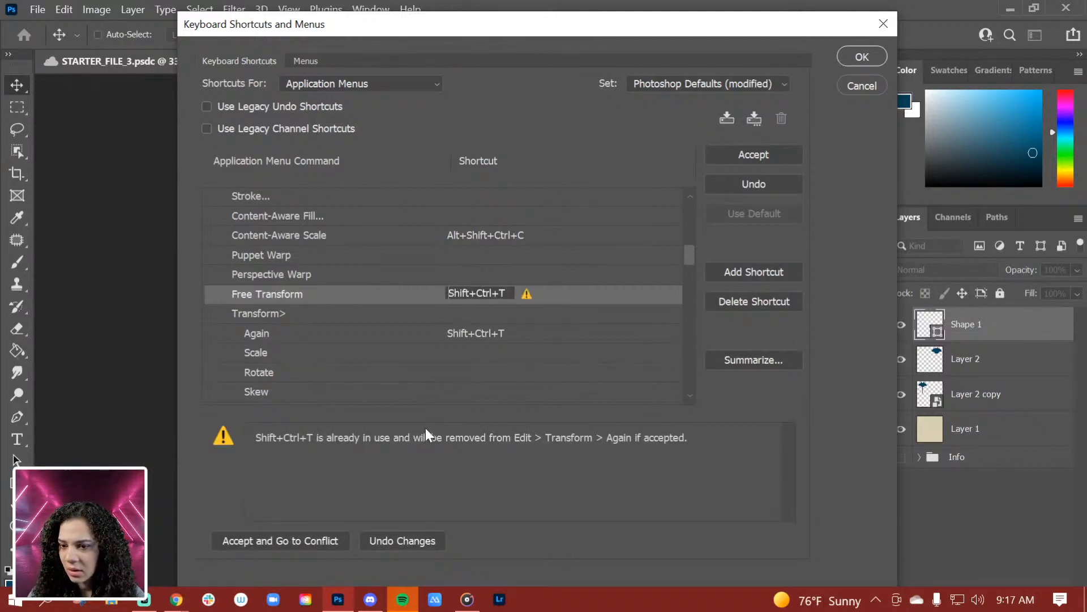
left_click(415, 539)
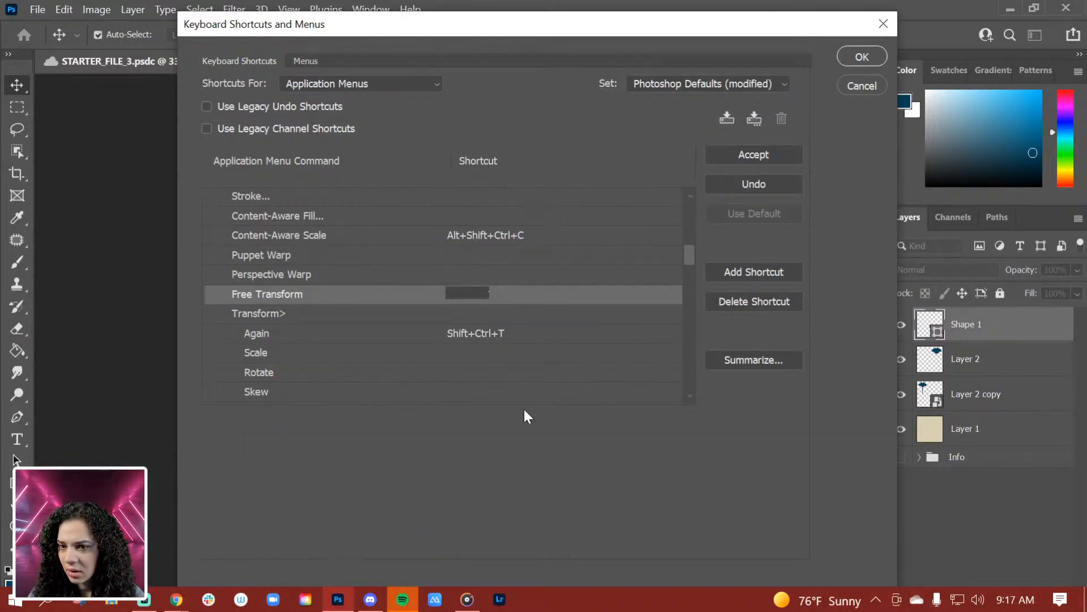
Try Shift+Ctrl+T and Shift+Ctrl+Z as the Free Transform shortcut and close the shortcut settings without saving the changes.
left_click(552, 316)
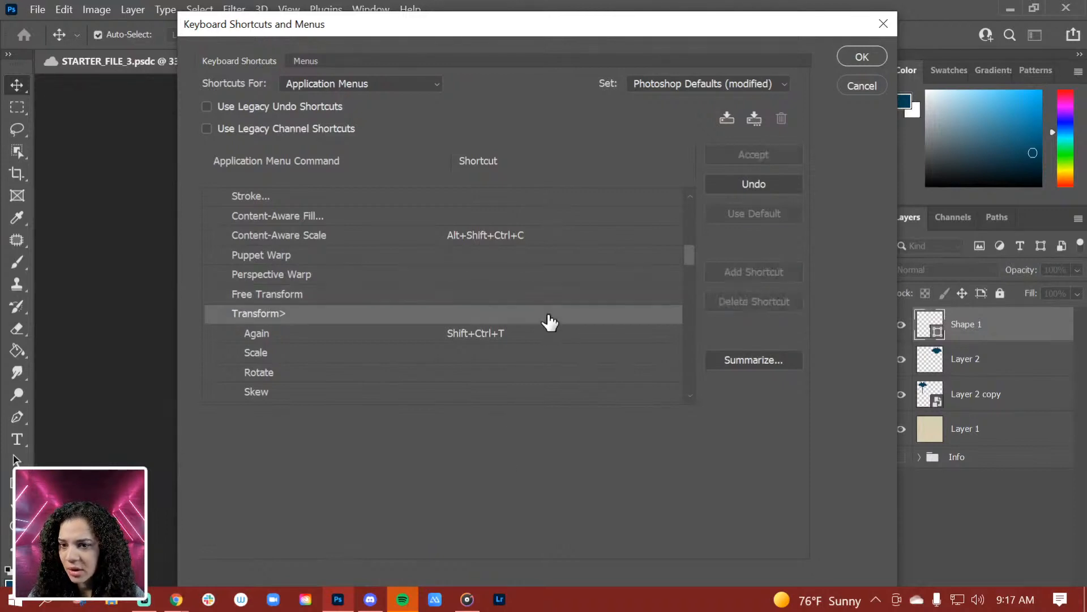
left_click(497, 294)
key("shift+ctrl+t")
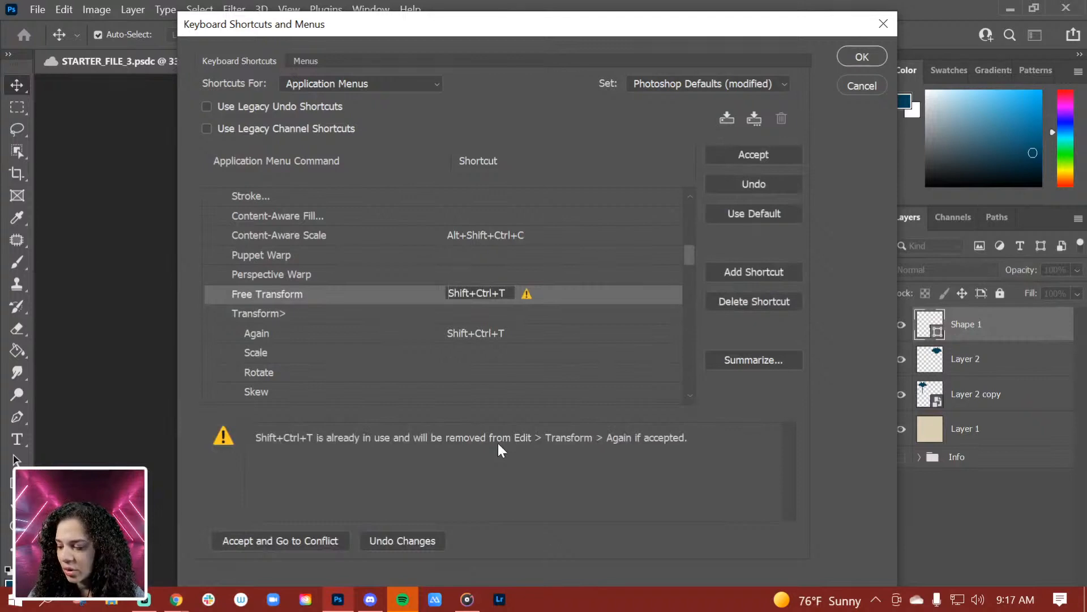
double_click(491, 292)
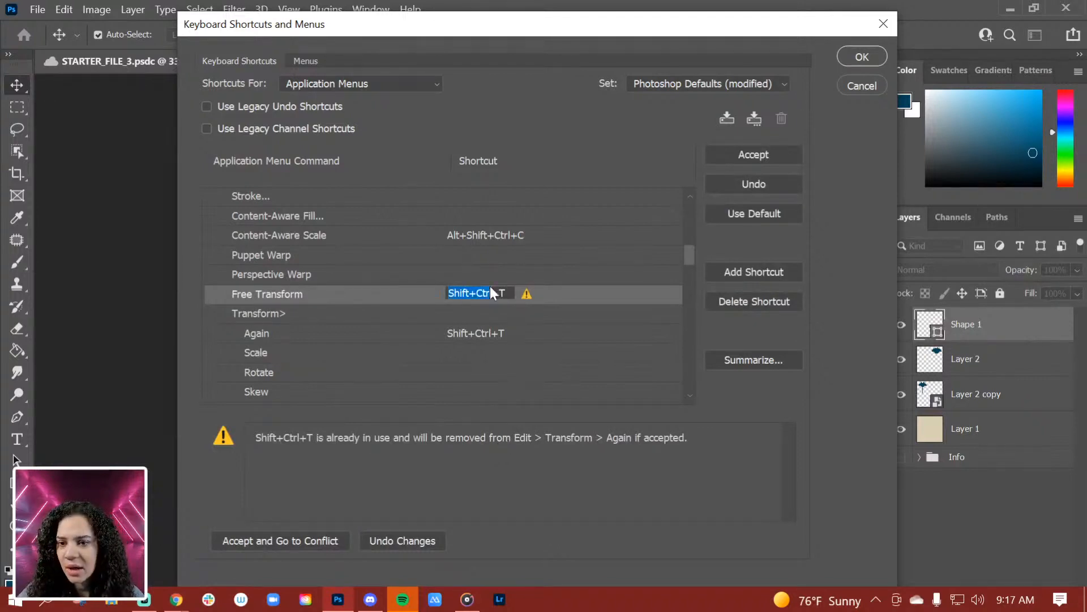
key("shift+ctrl+z")
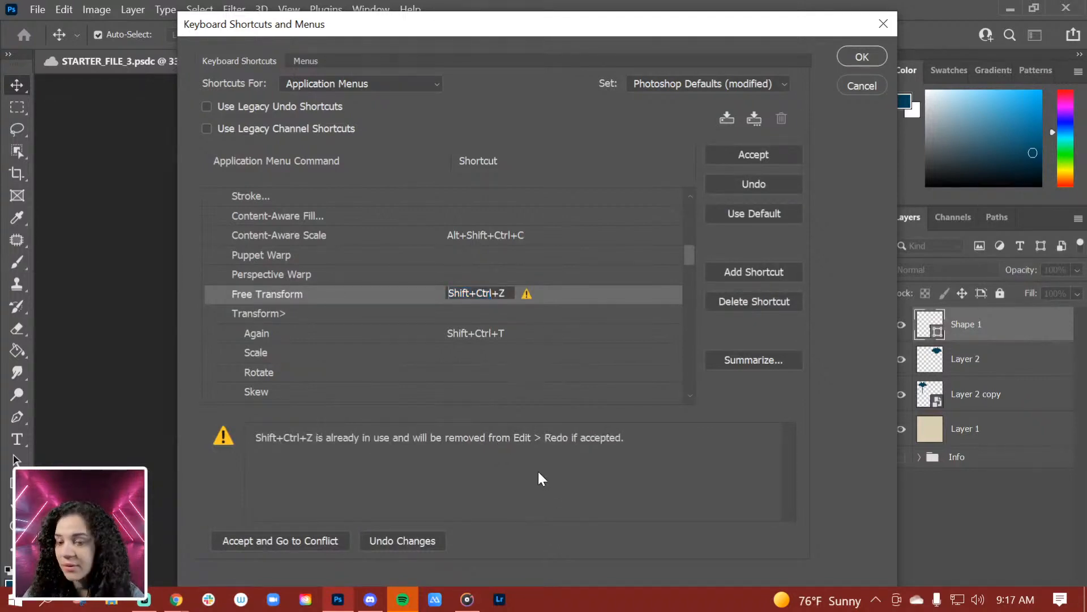
left_click_drag(447, 293, 500, 293)
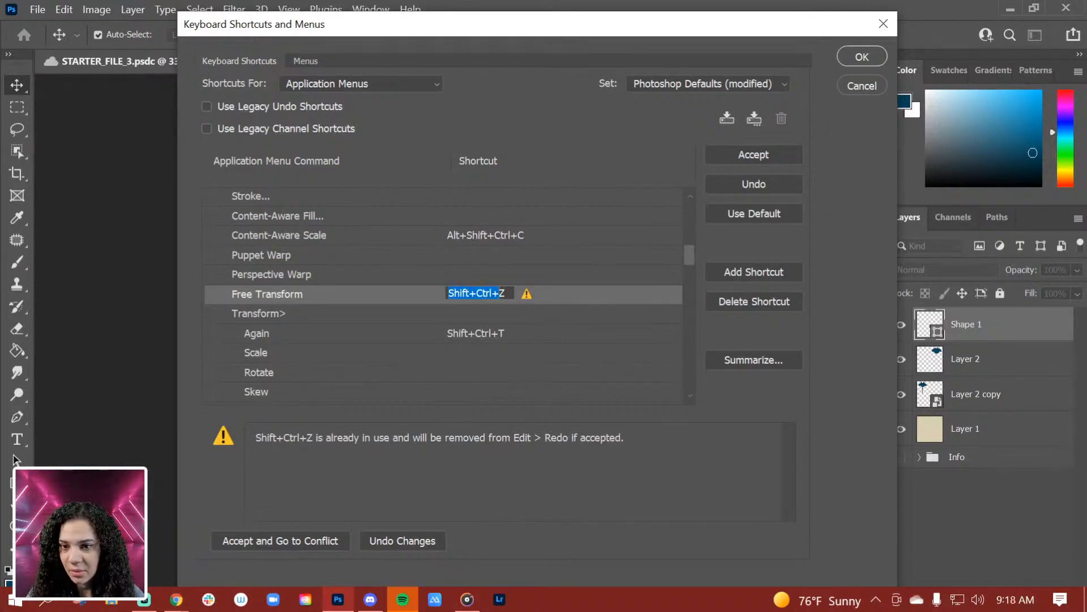
left_click(317, 300)
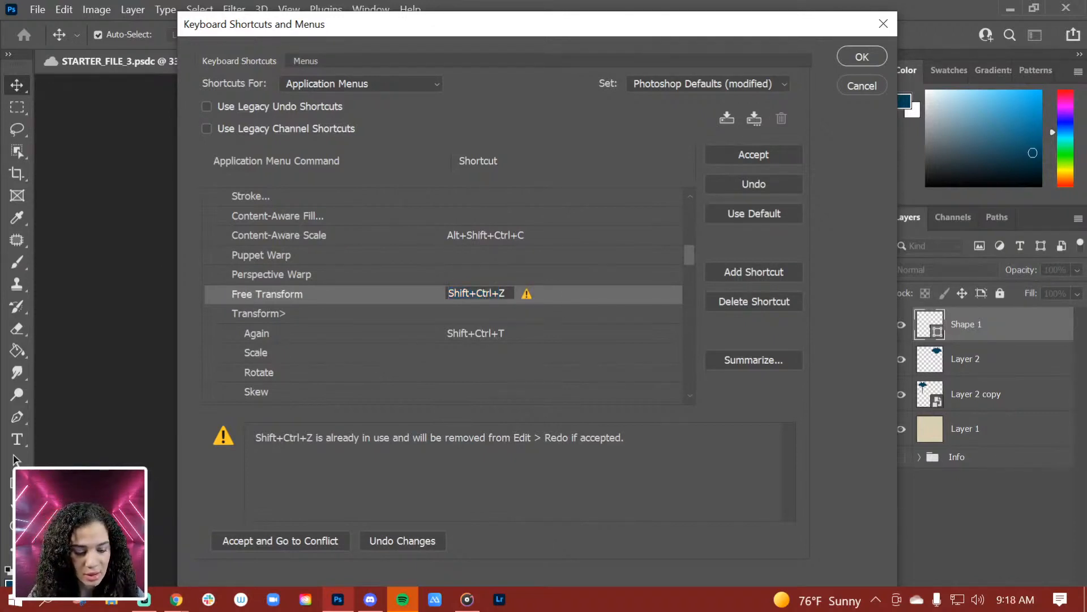
left_click_drag(448, 293, 521, 297)
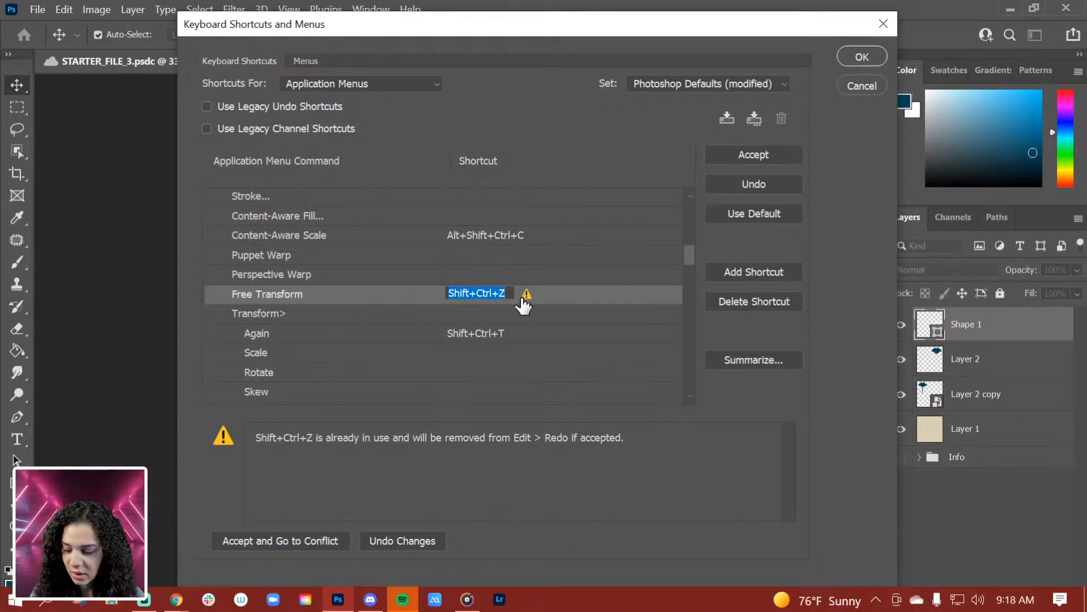
key("ctrl+shift+t")
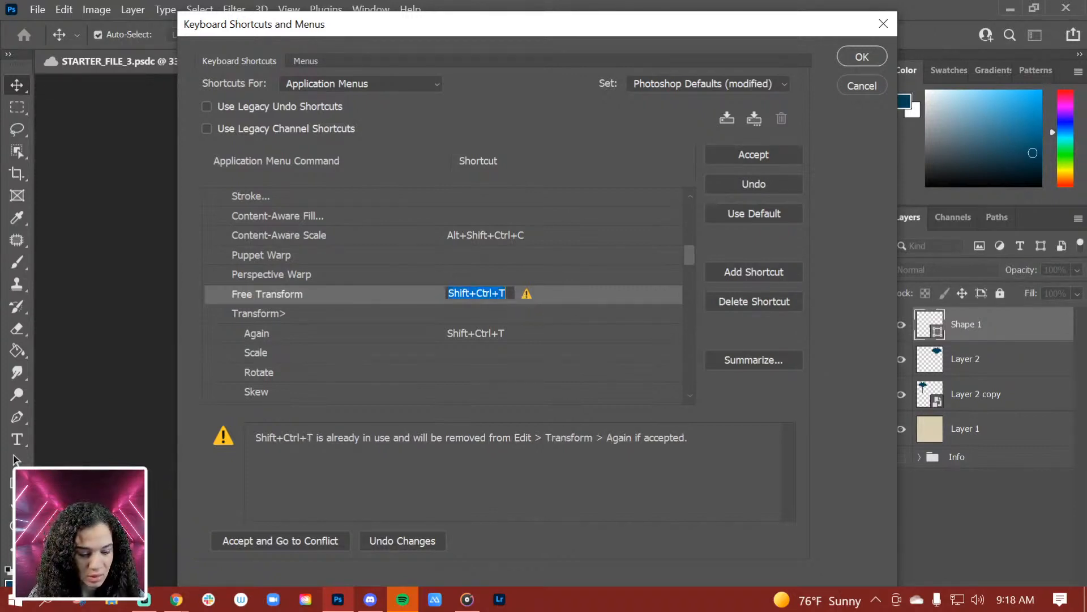
key("Return")
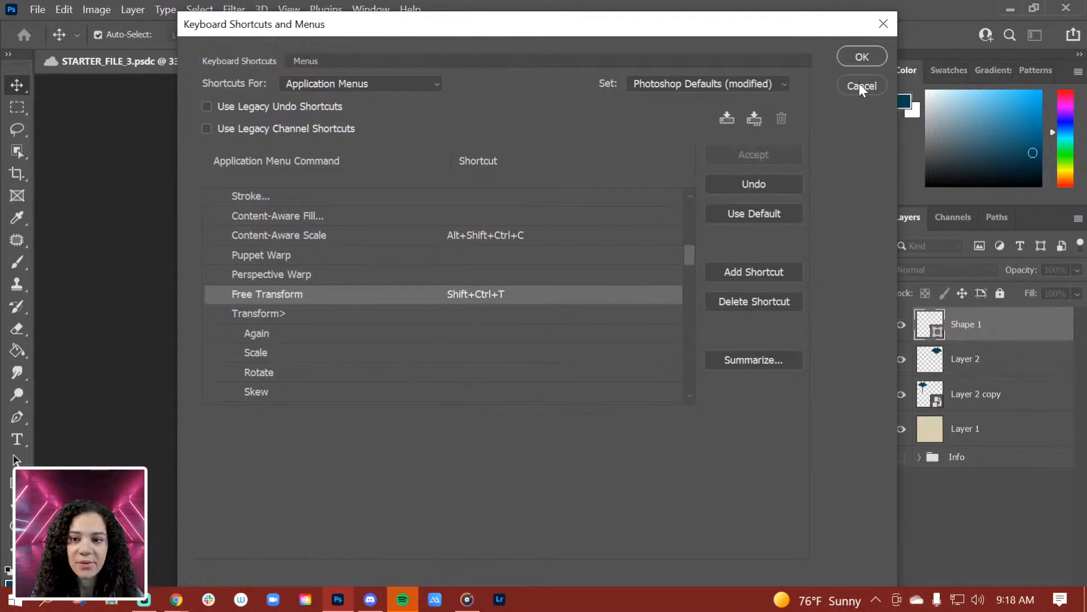
left_click(860, 86)
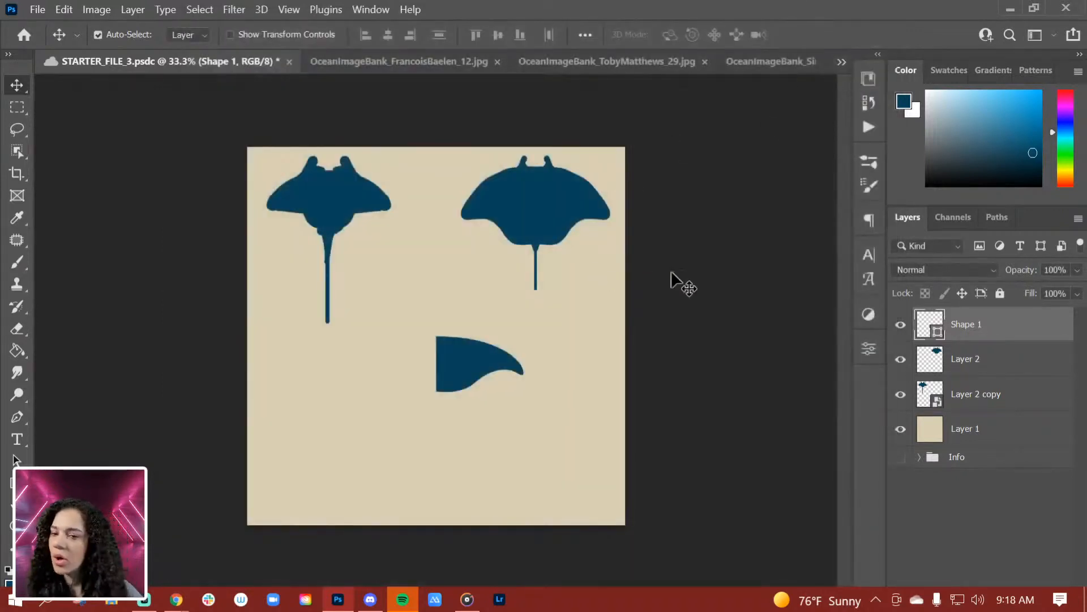
Hide Shape 1 and Layer 2, and repeat the last transform on Layer 2 copy's ray to shrink it against the canvas's upper edge.
left_click(900, 324)
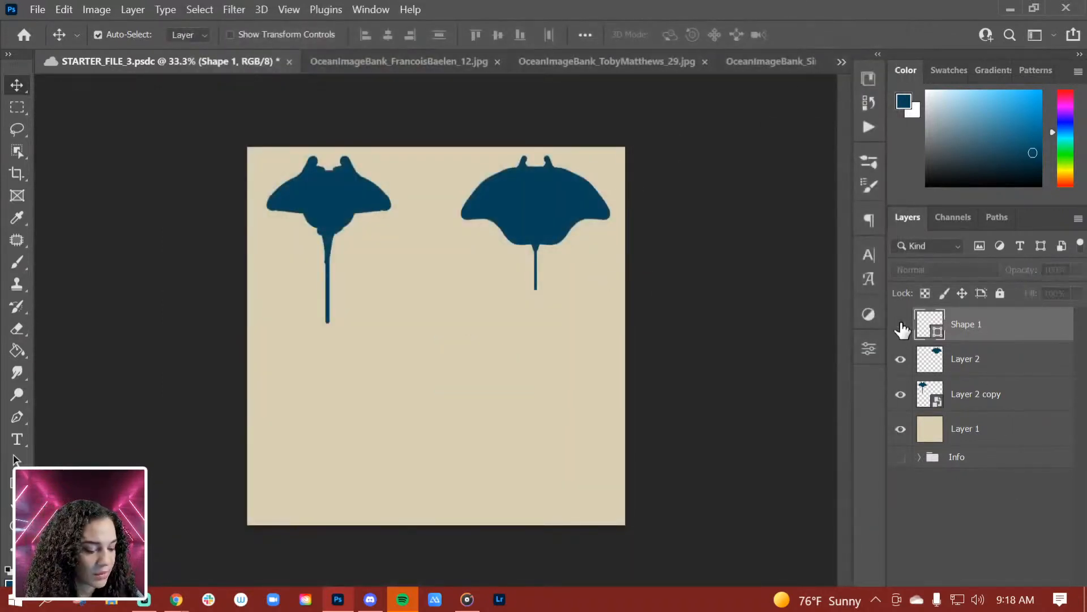
left_click(992, 368)
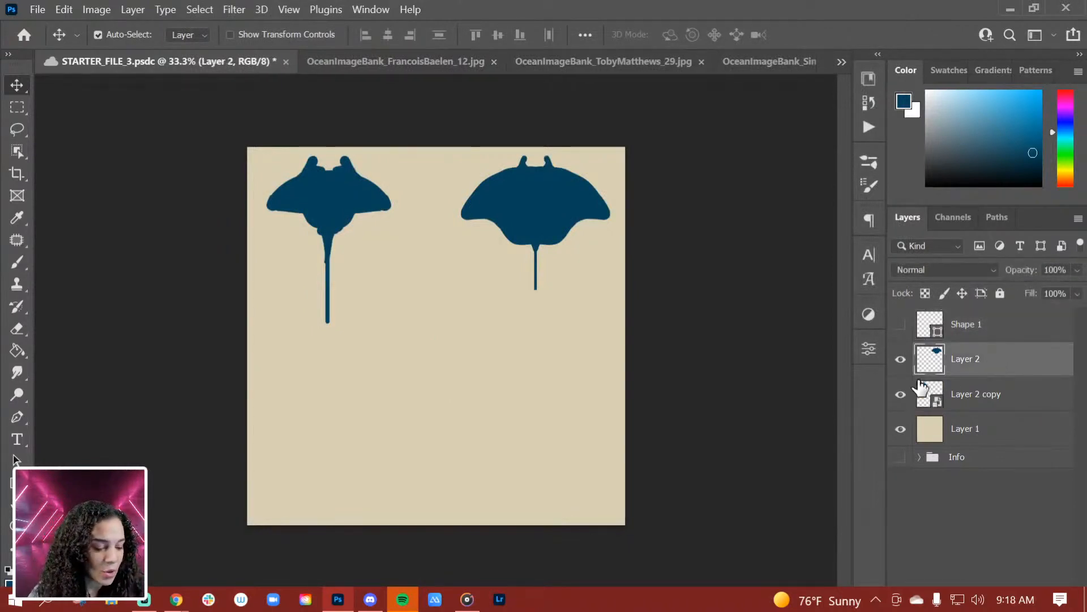
left_click(900, 359)
left_click(1012, 398)
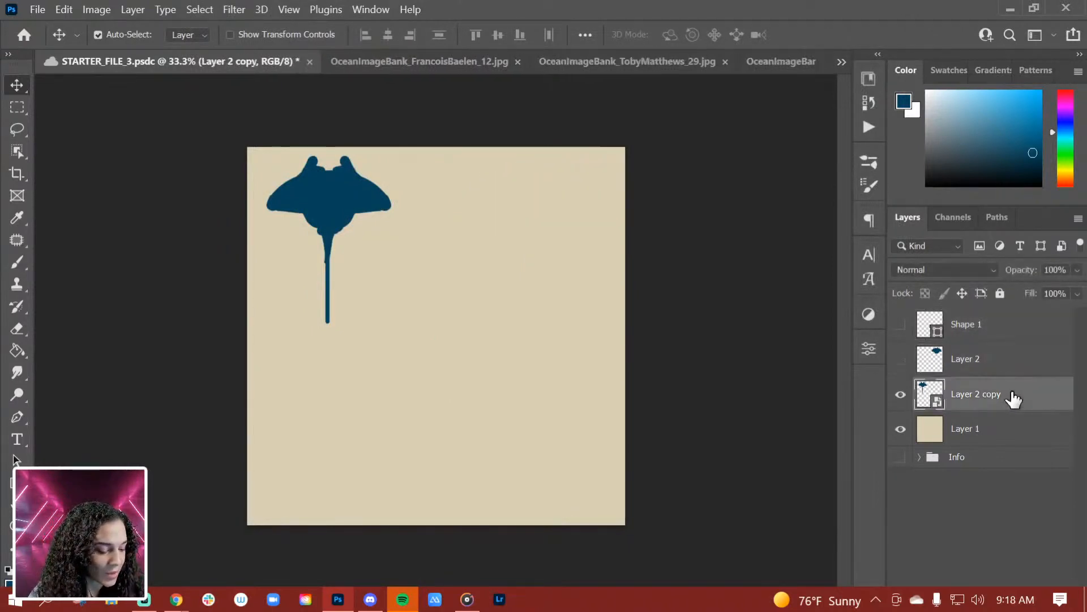
left_click_drag(472, 247, 338, 226)
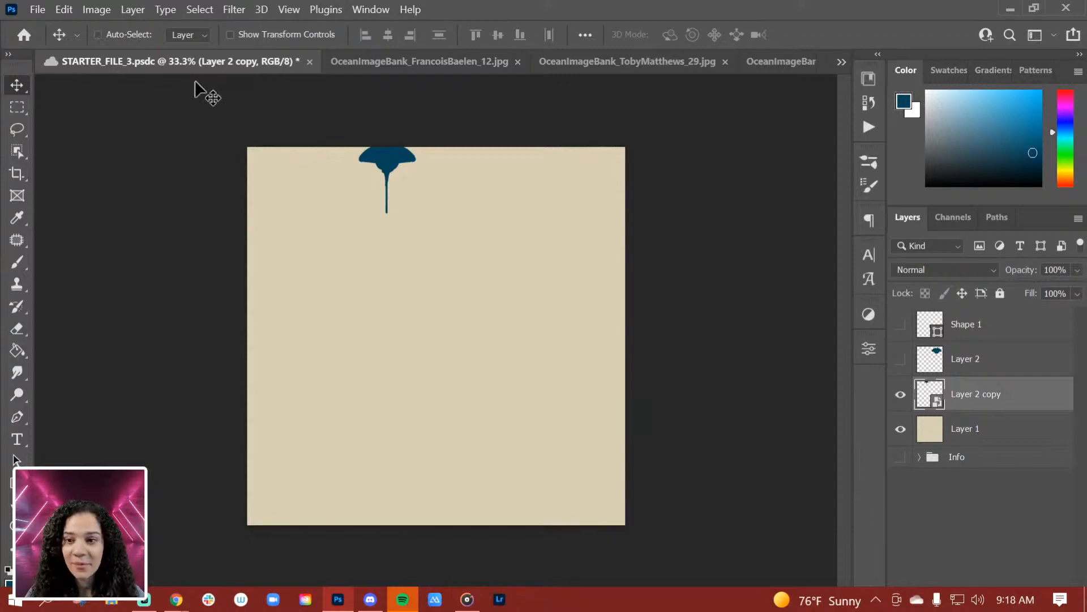
Undo the repeated transform on Layer 2 copy and move its ray to the middle of the canvas.
left_click(90, 11)
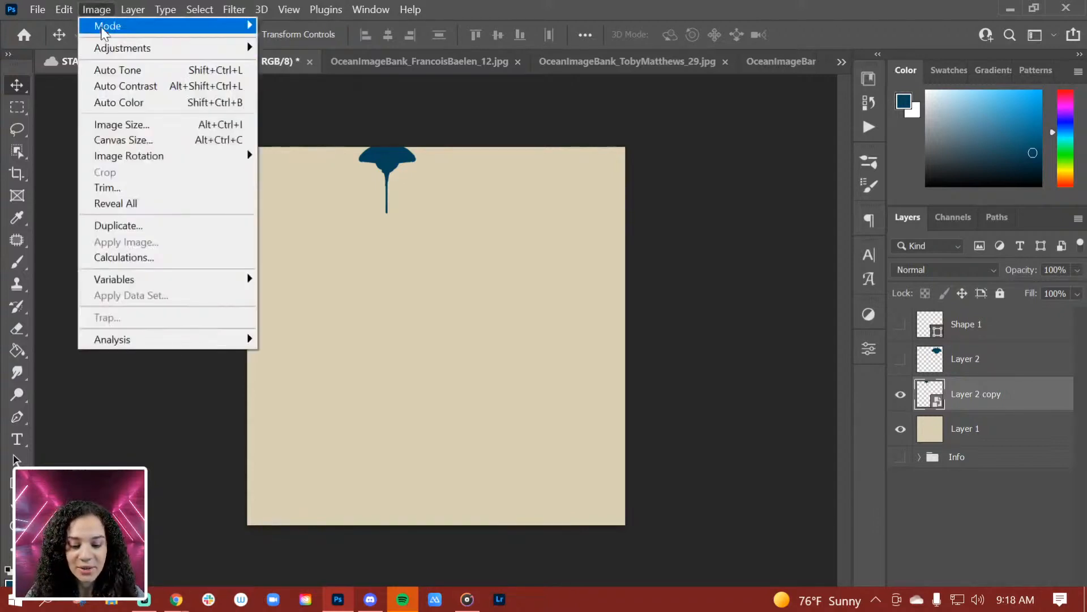
mouse_move(66, 12)
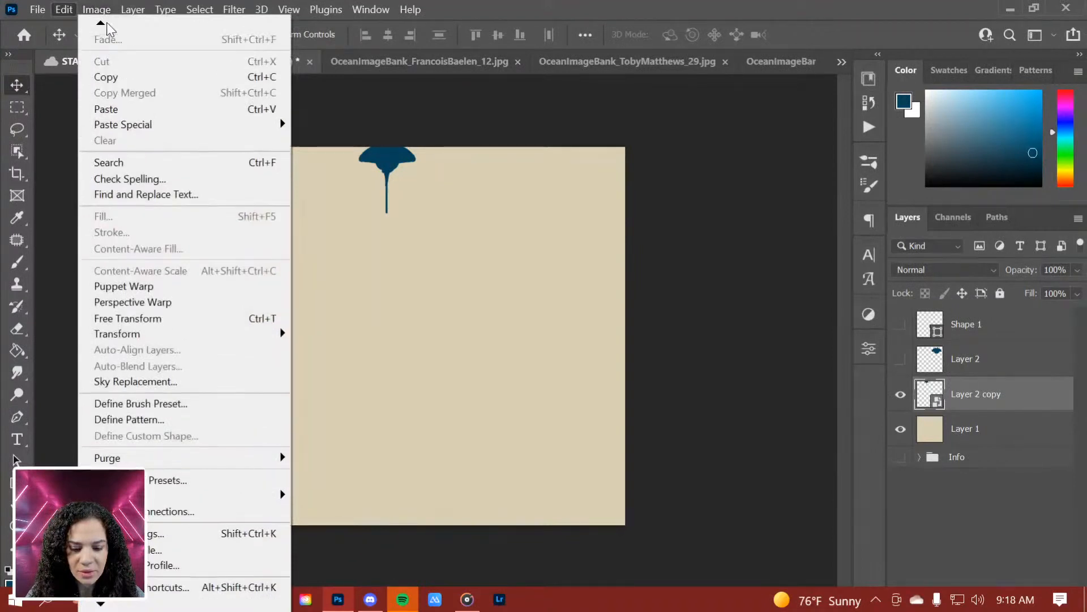
left_click(126, 41)
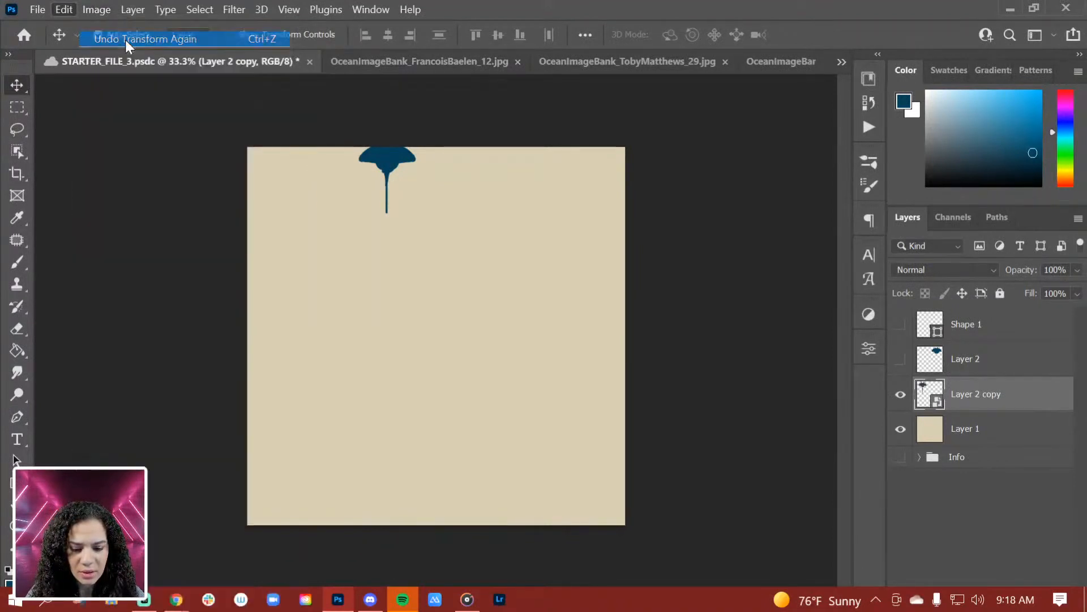
left_click_drag(359, 231, 438, 290)
key("ctrl")
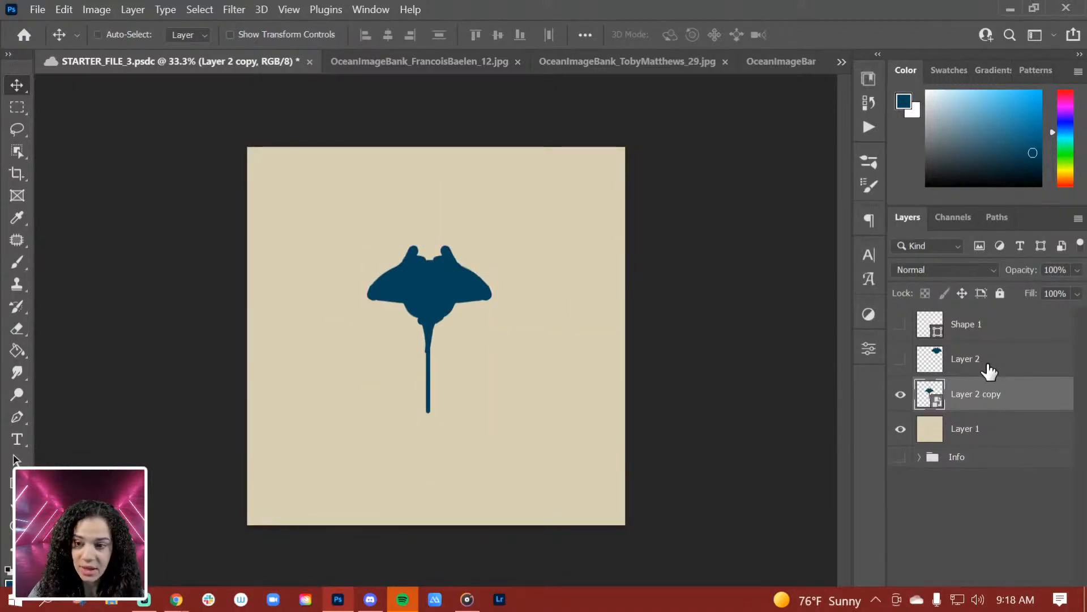
Compare the rays on Layer 2 and Layer 2 copy by toggling their visibility, ending with only Layer 2 copy's ray shown.
key("ctrl")
left_click(1018, 358)
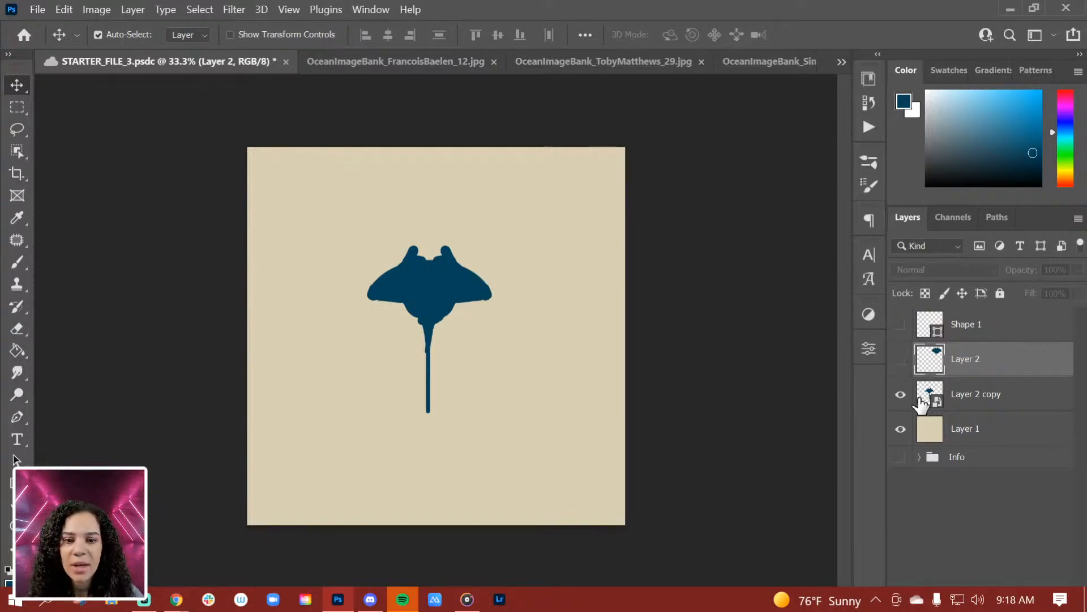
left_click(901, 395)
left_click(901, 360)
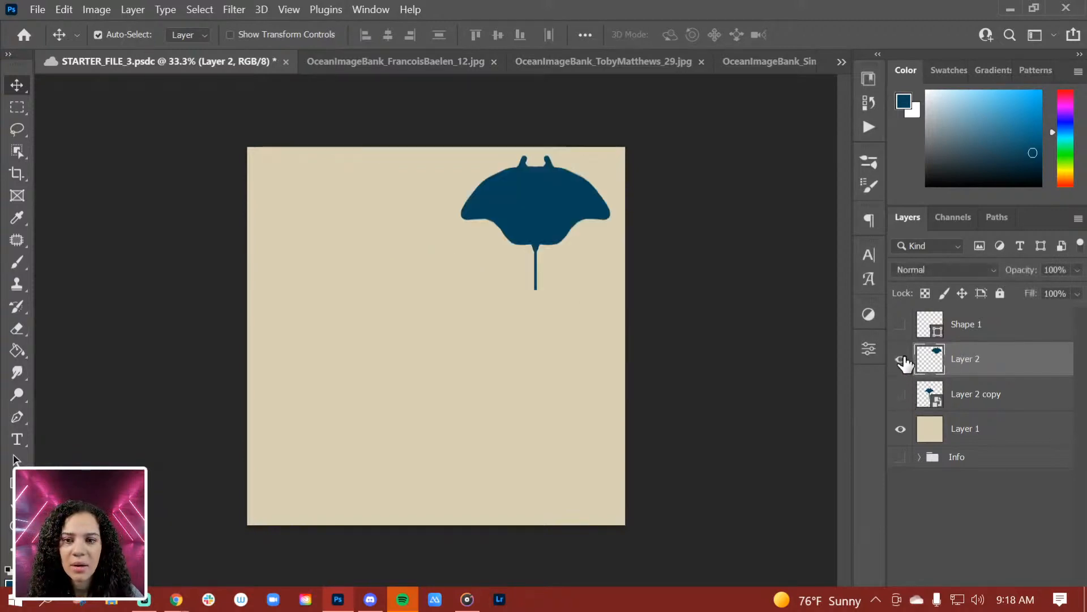
left_click(902, 359)
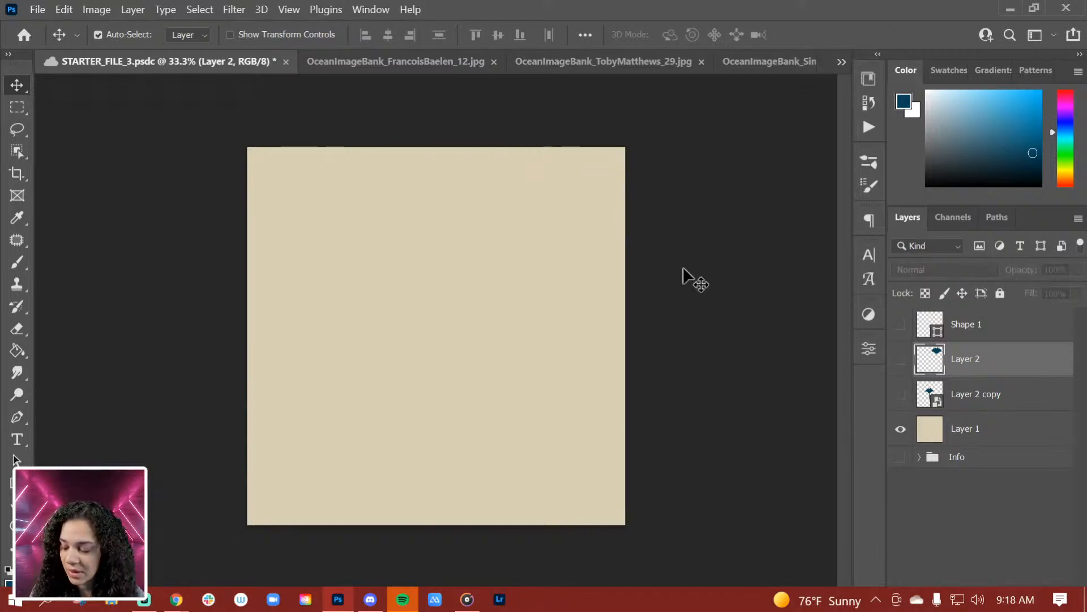
left_click(901, 394)
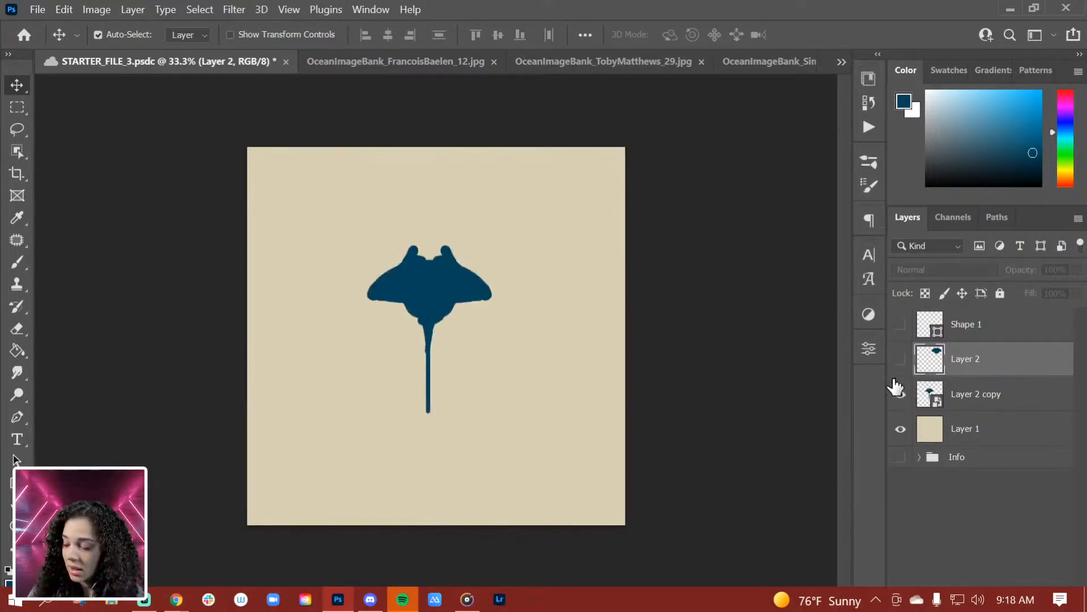
Add a new layer directly above Layer 2 copy and clip it to that layer's ray.
key("z")
left_click_drag(476, 282, 618, 308)
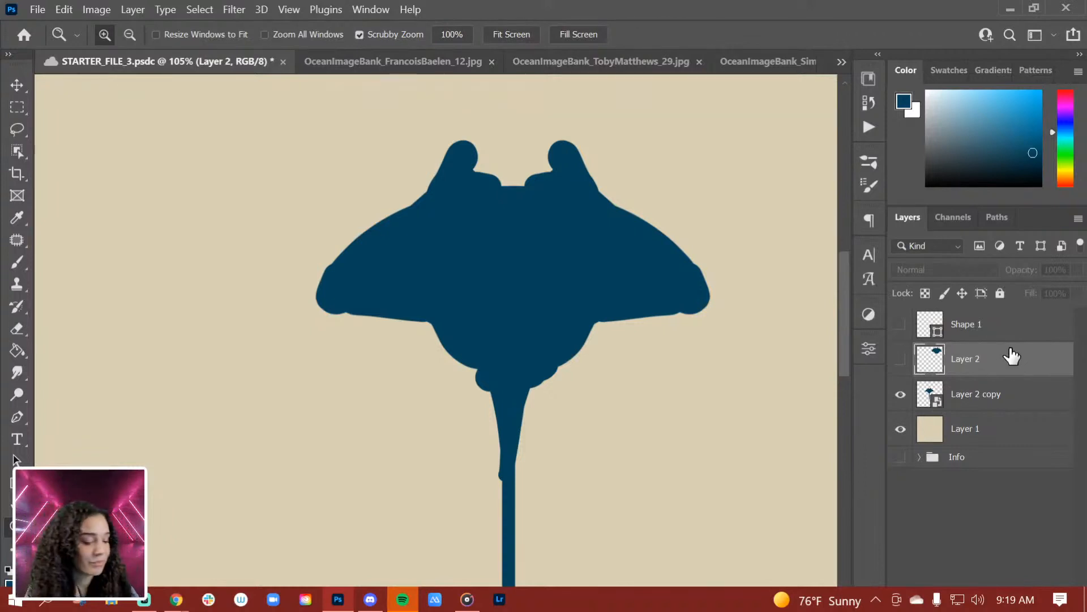
left_click(1014, 400)
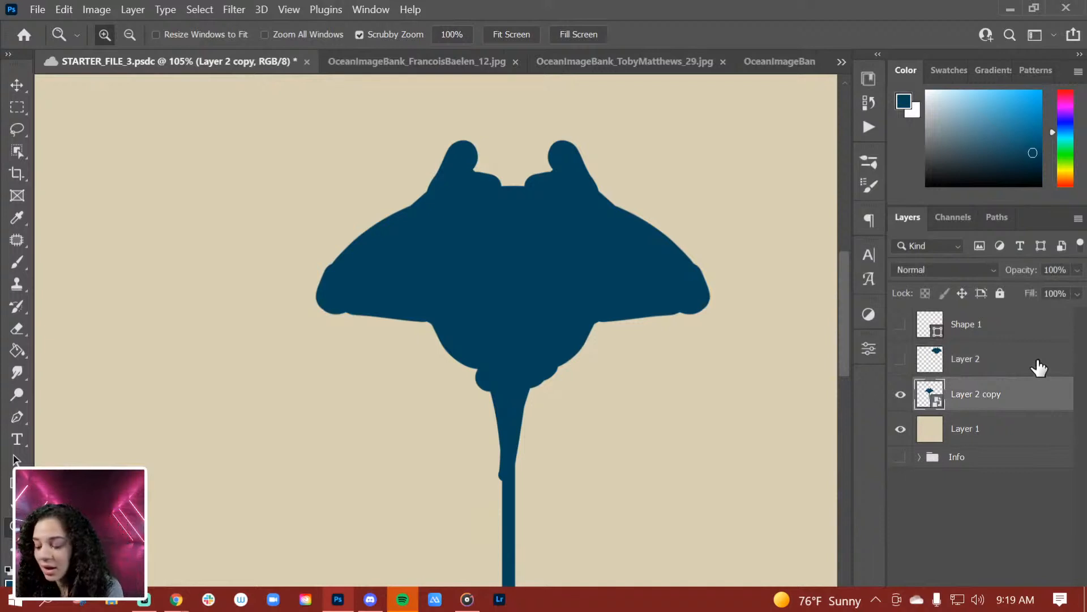
key("ctrl+shift+n")
key("Return")
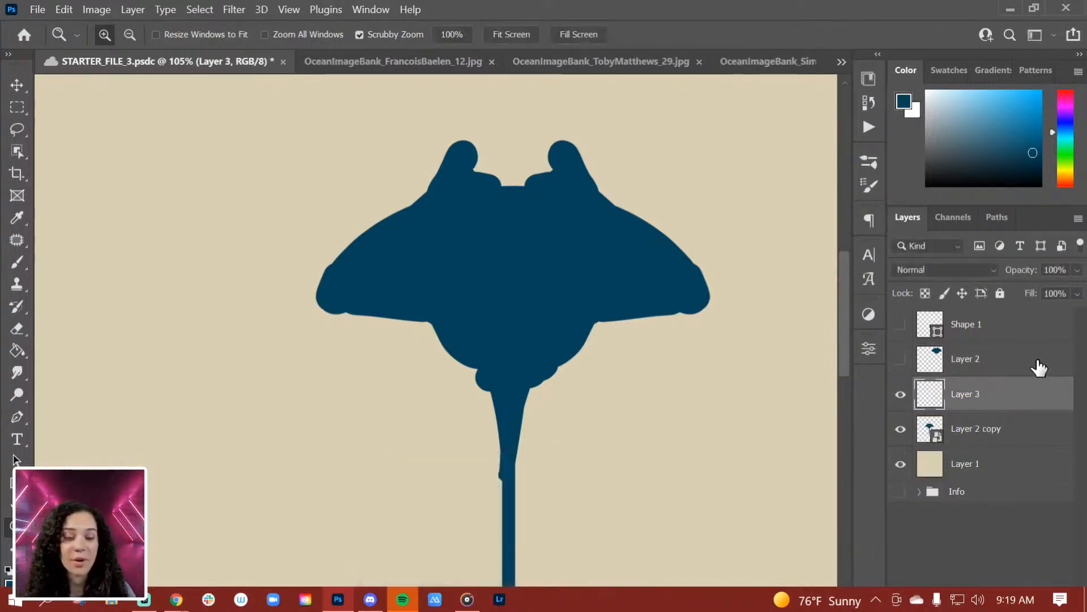
right_click(1020, 405)
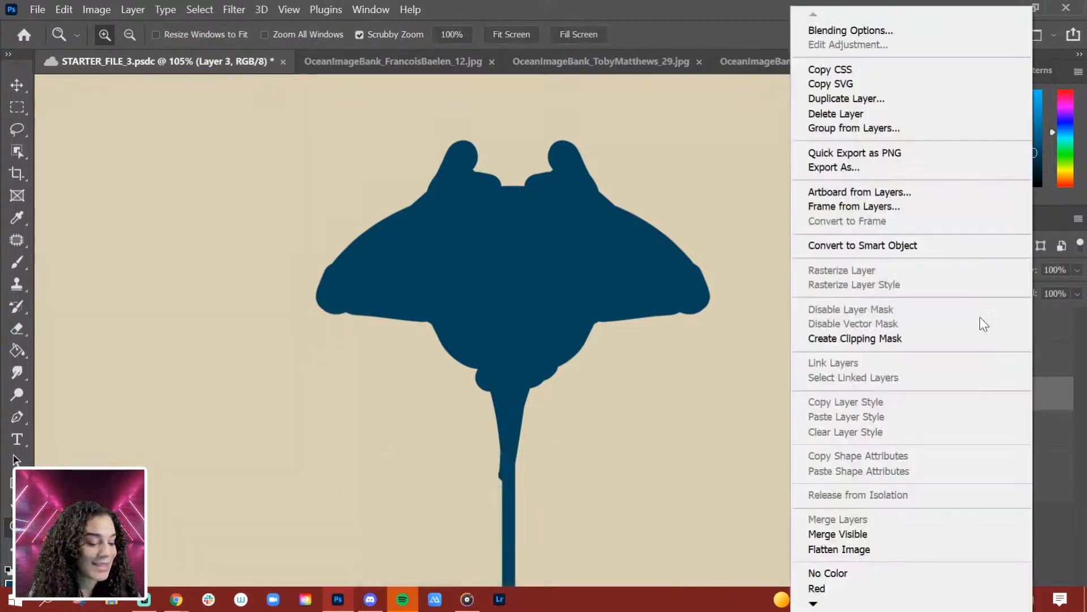
left_click(907, 343)
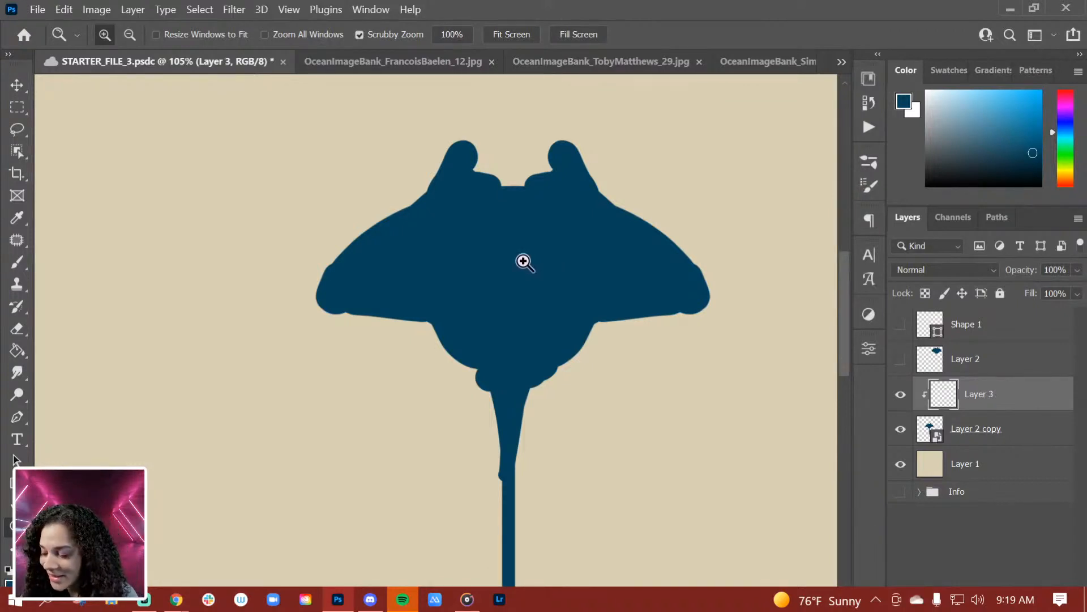
Turn on vertical paint symmetry for the Brush and align the symmetry axis with the centre line of the ray.
key("b")
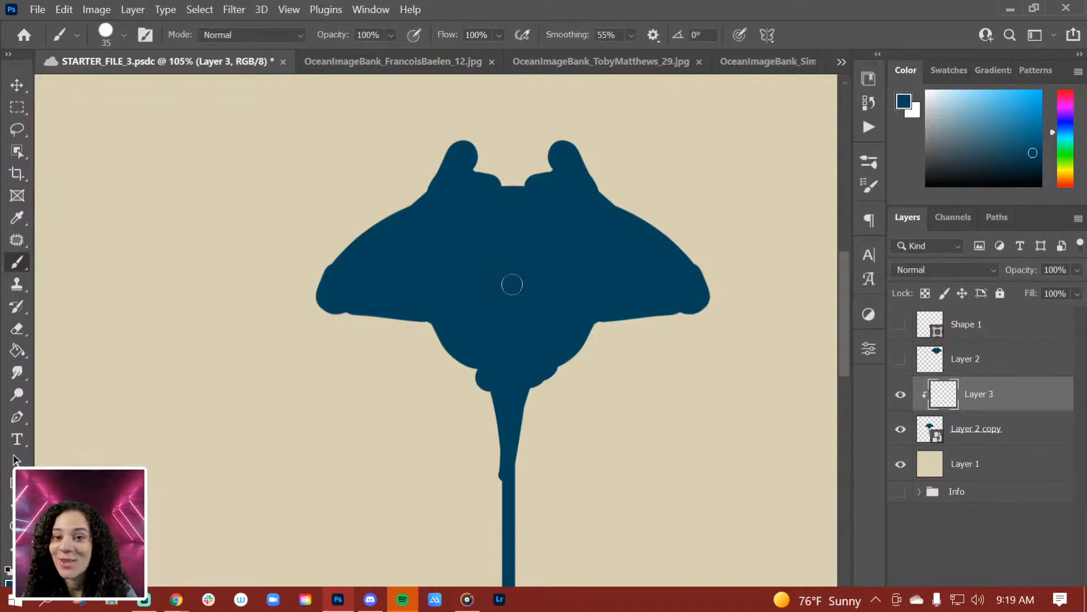
left_click(769, 35)
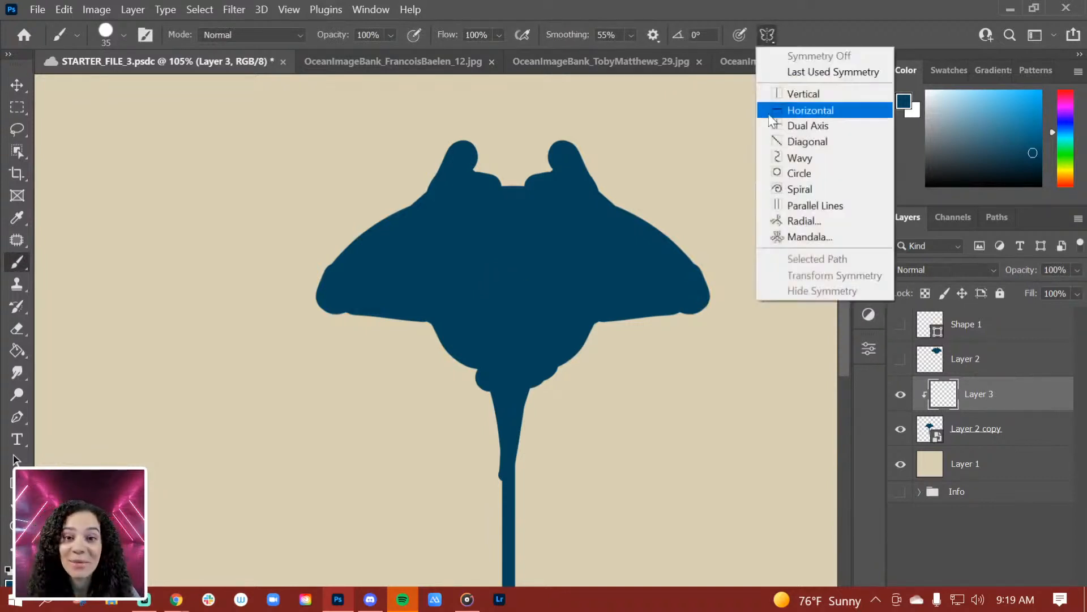
left_click(809, 95)
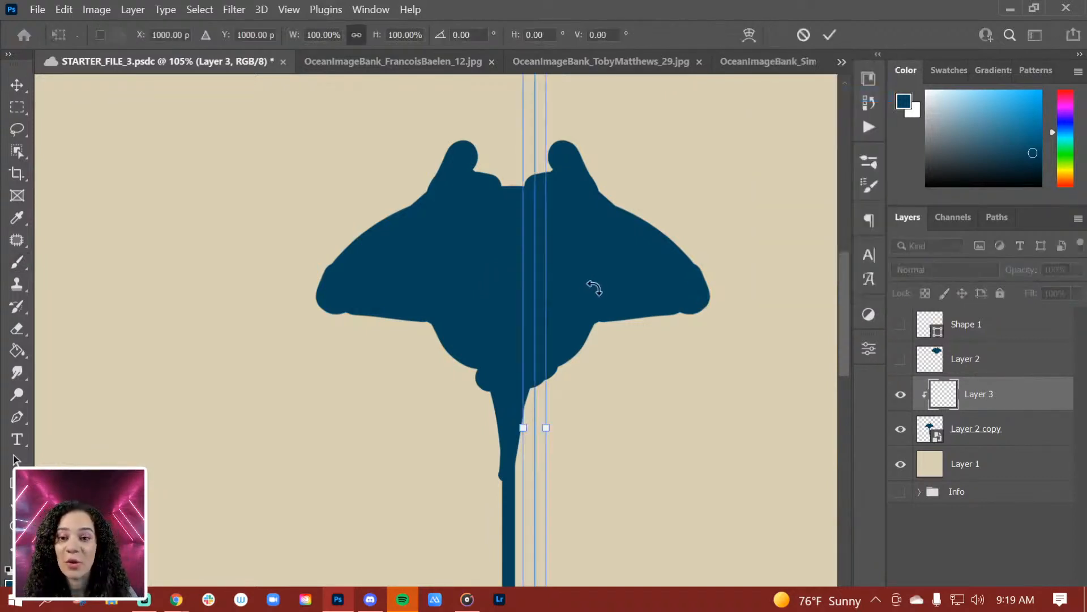
left_click_drag(537, 329, 511, 332)
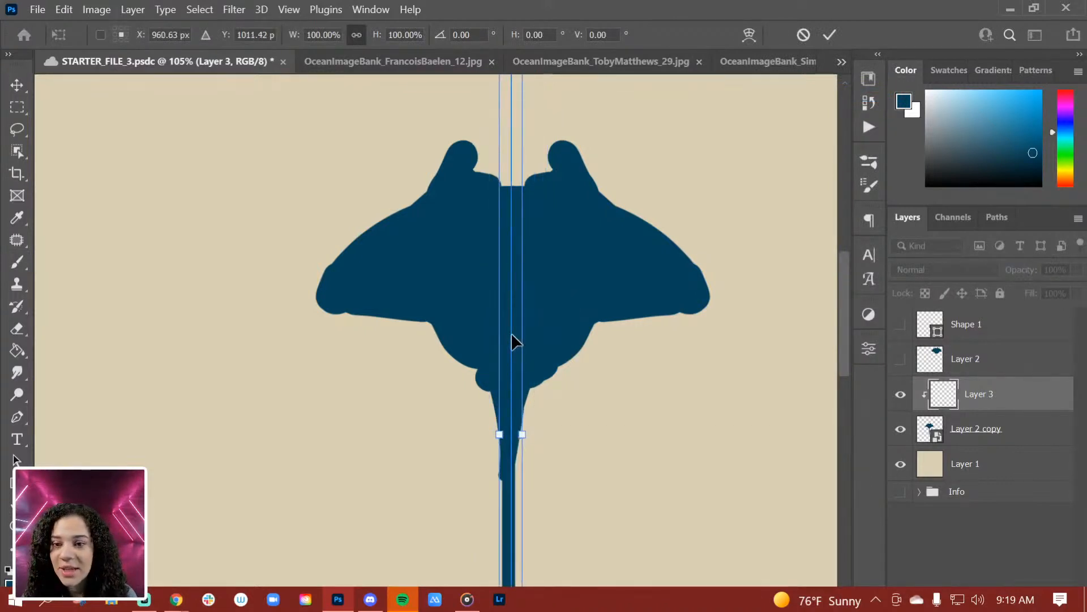
key("Return")
key("shift+b")
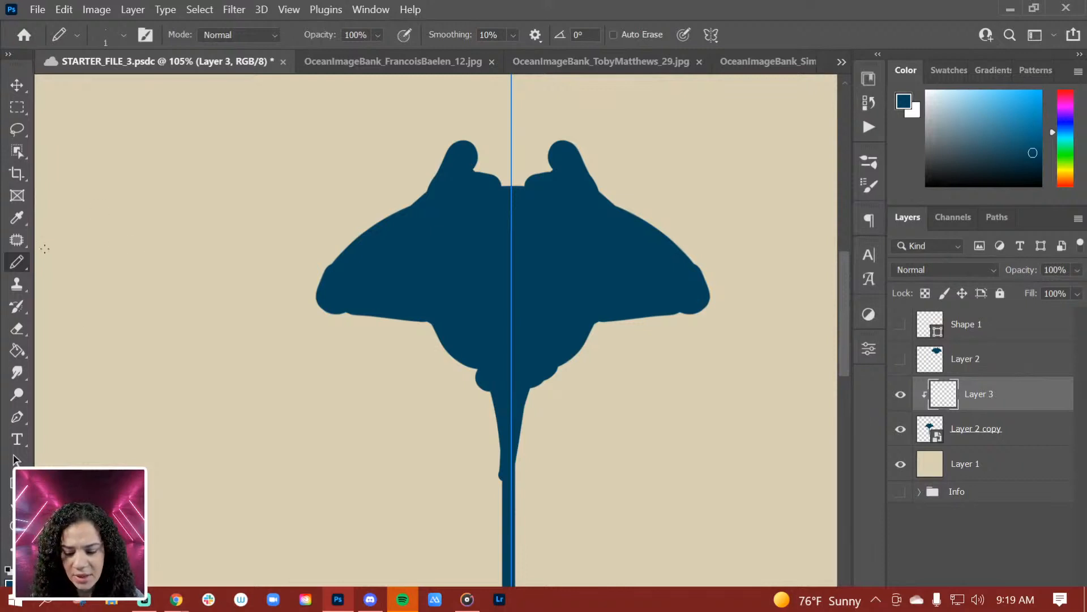
right_click(22, 265)
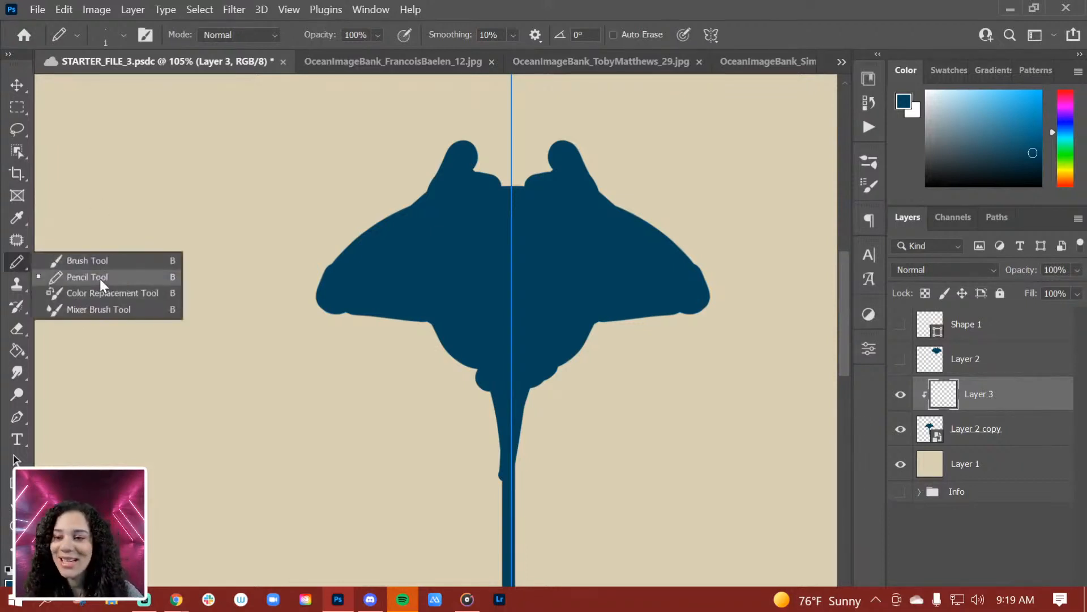
left_click(101, 261)
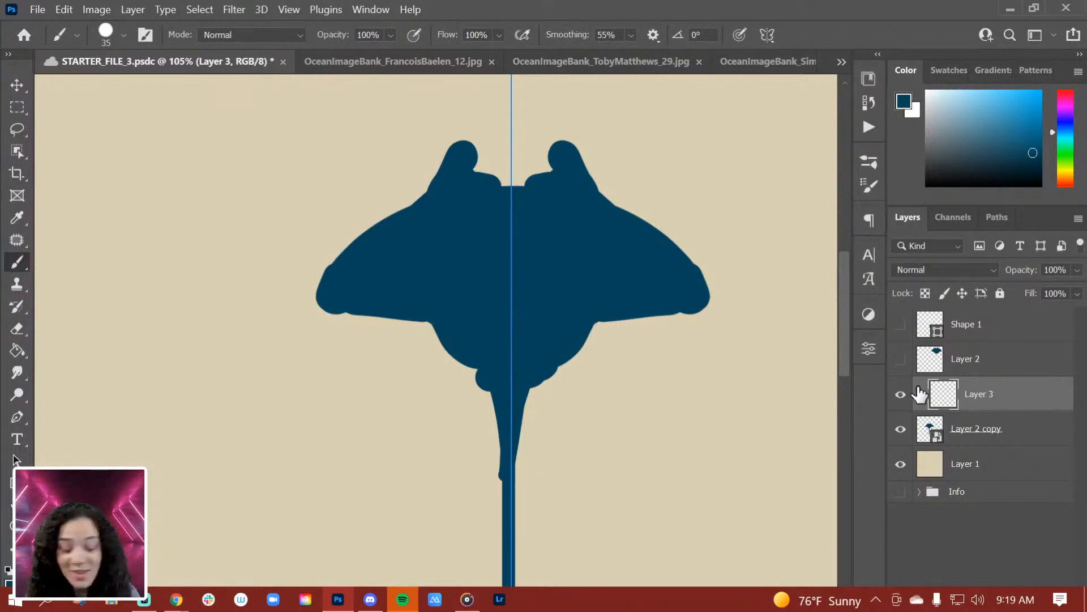
Pick a light greyish blue as the foreground colour and set the brush to 0% hardness and a 15 px size.
key("ctrl+alt+g")
left_click(967, 115)
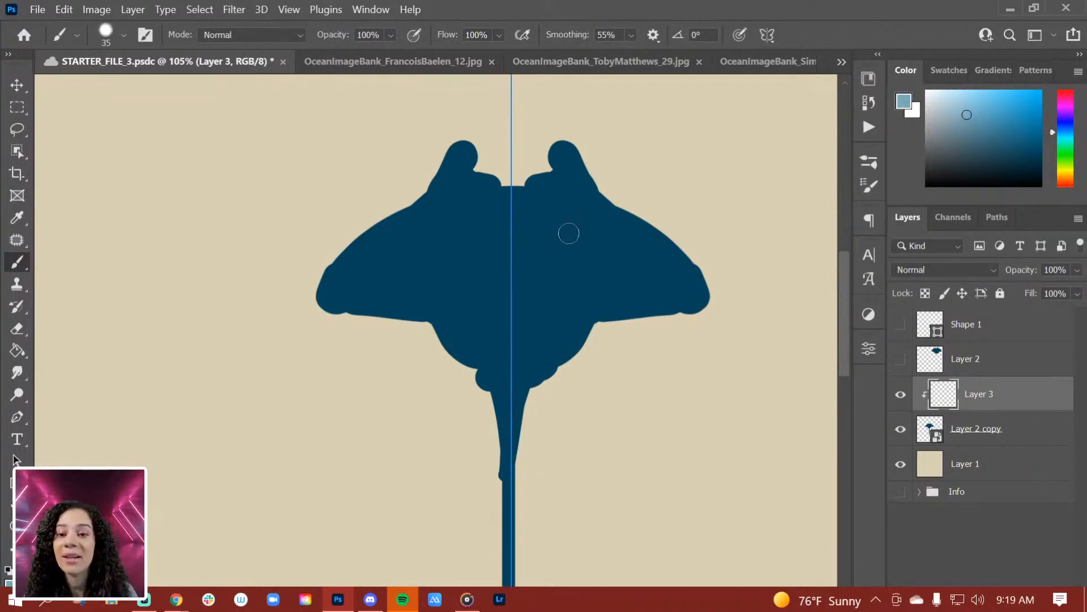
key("shift+bracketleft")
key("shift+bracketleft")
key("shift+bracketleft")
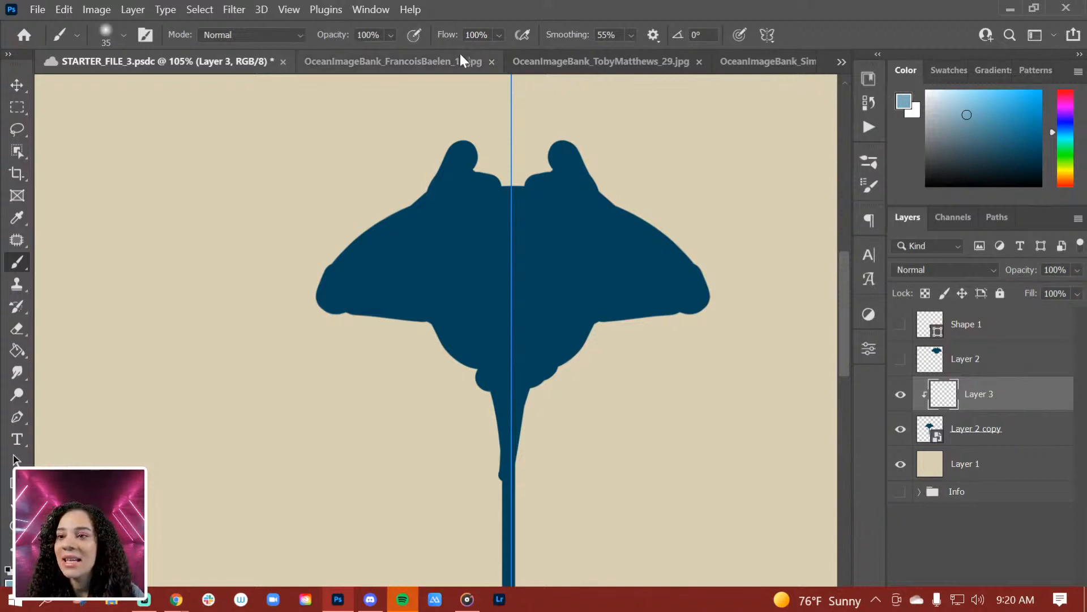
left_click(124, 37)
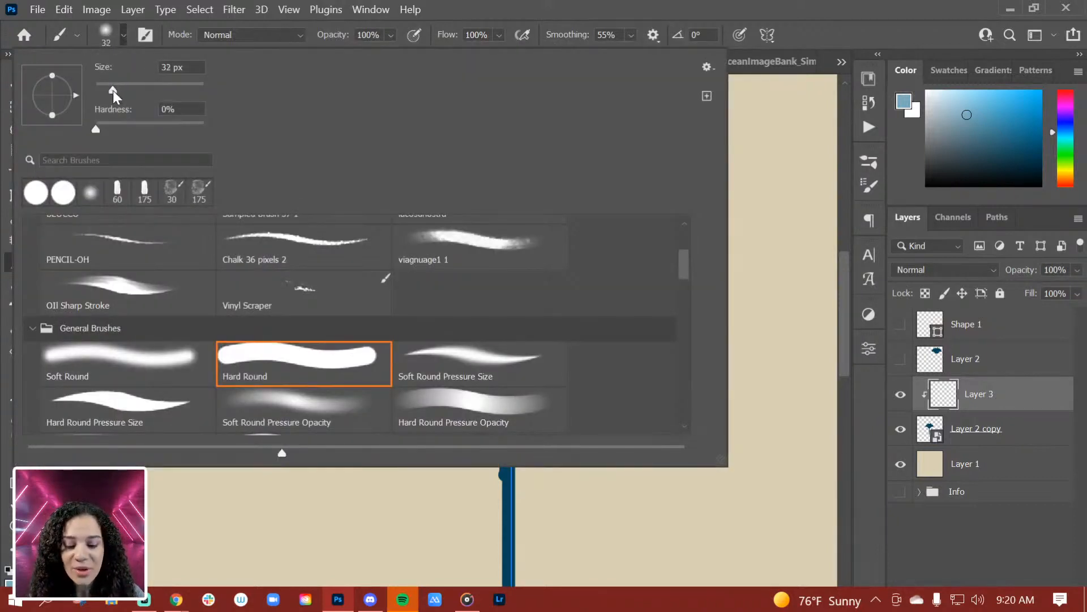
left_click_drag(113, 91, 104, 93)
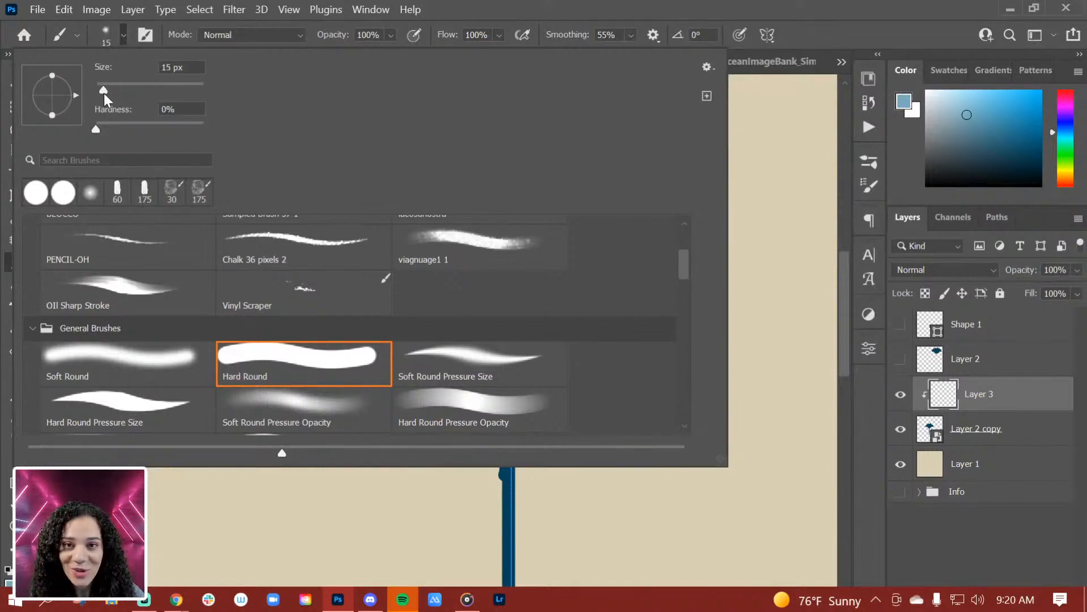
left_click(1013, 380)
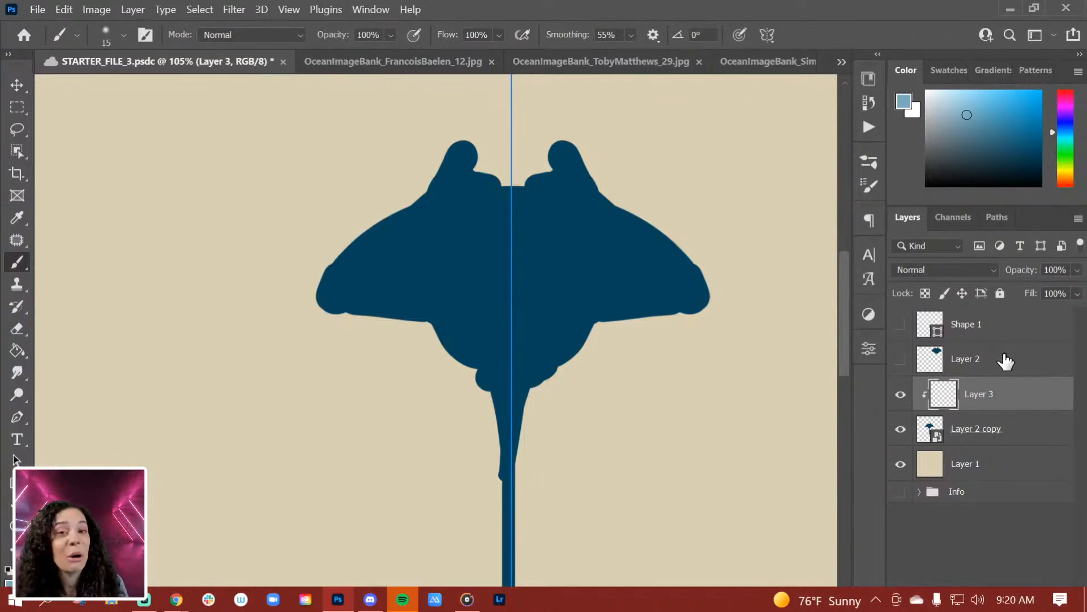
Paint mirrored light blue spots of varied size across the upper and middle back of the manta ray.
left_click(540, 228)
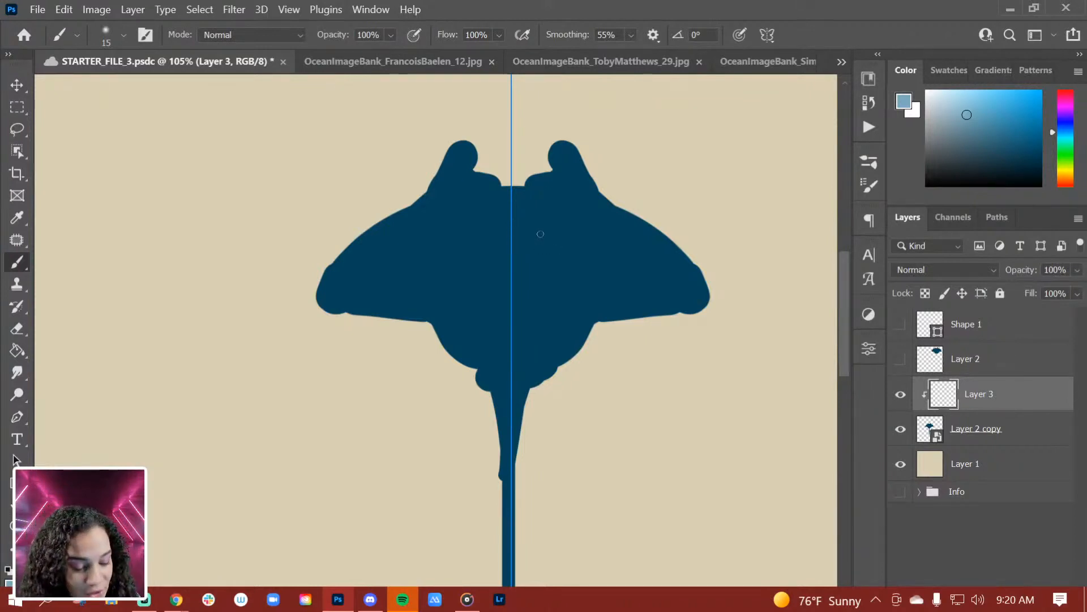
left_click(483, 229)
left_click(568, 271)
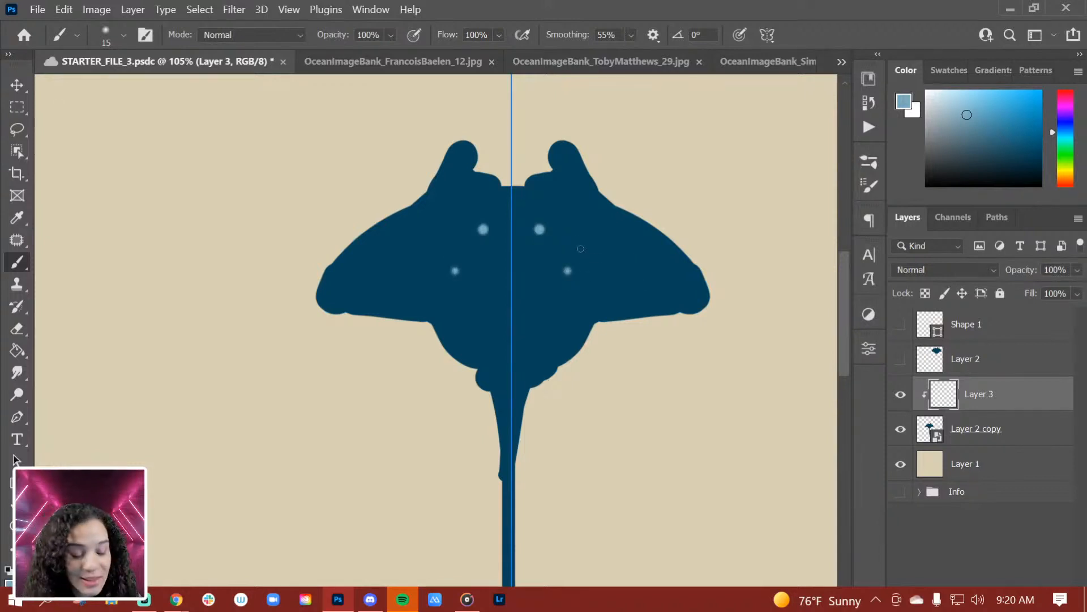
left_click(581, 248)
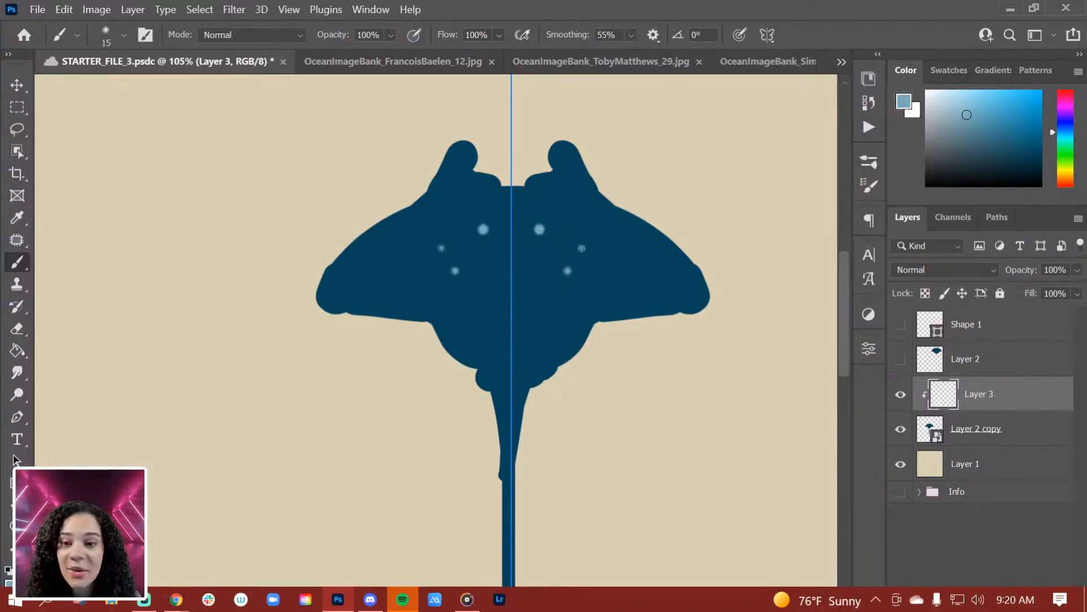
left_click(532, 258)
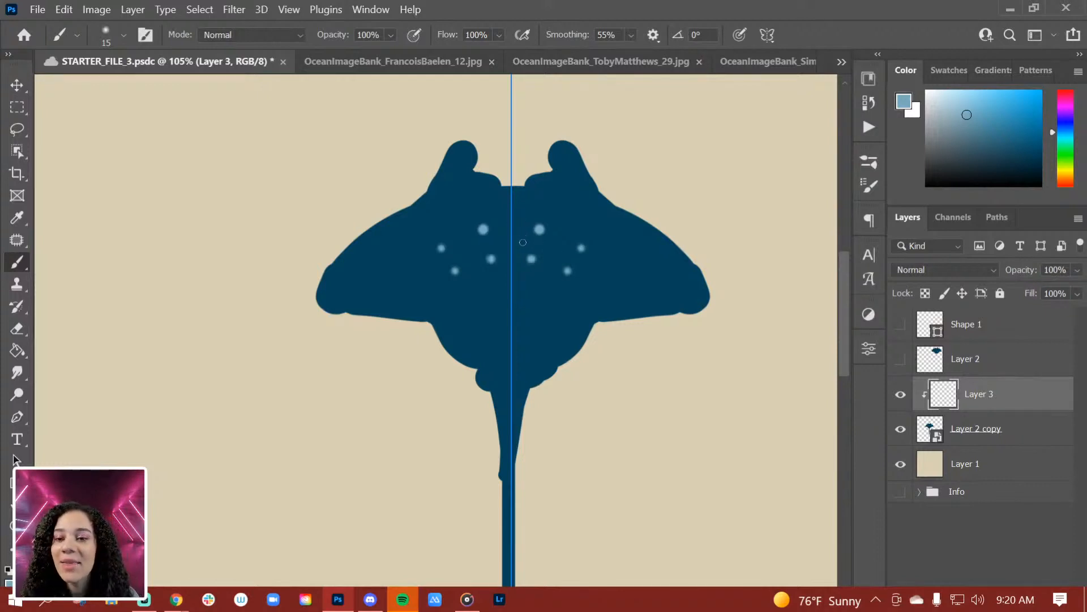
left_click(523, 243)
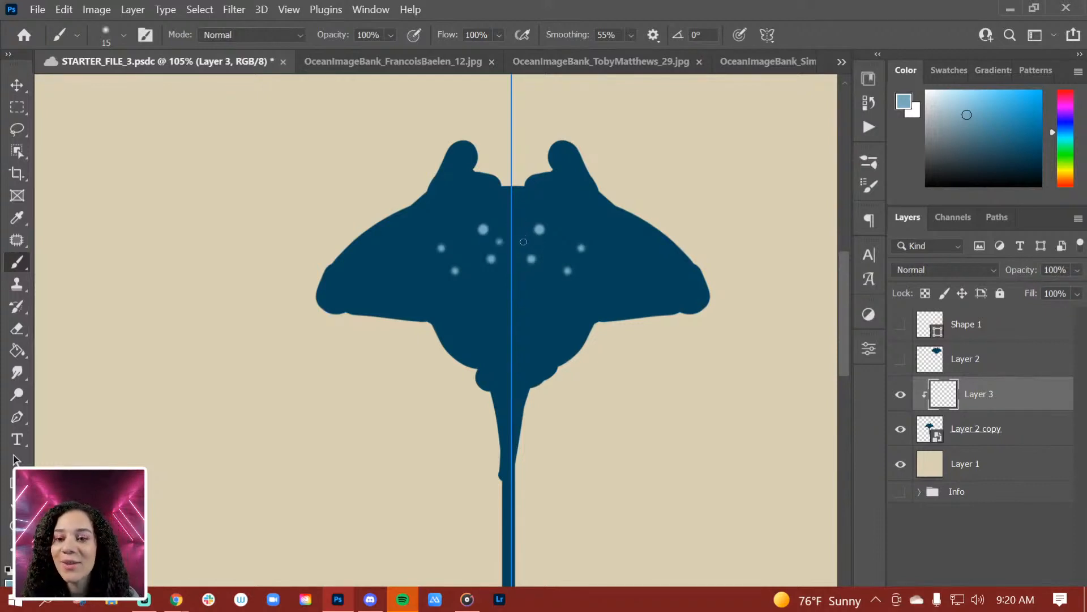
left_click(526, 295)
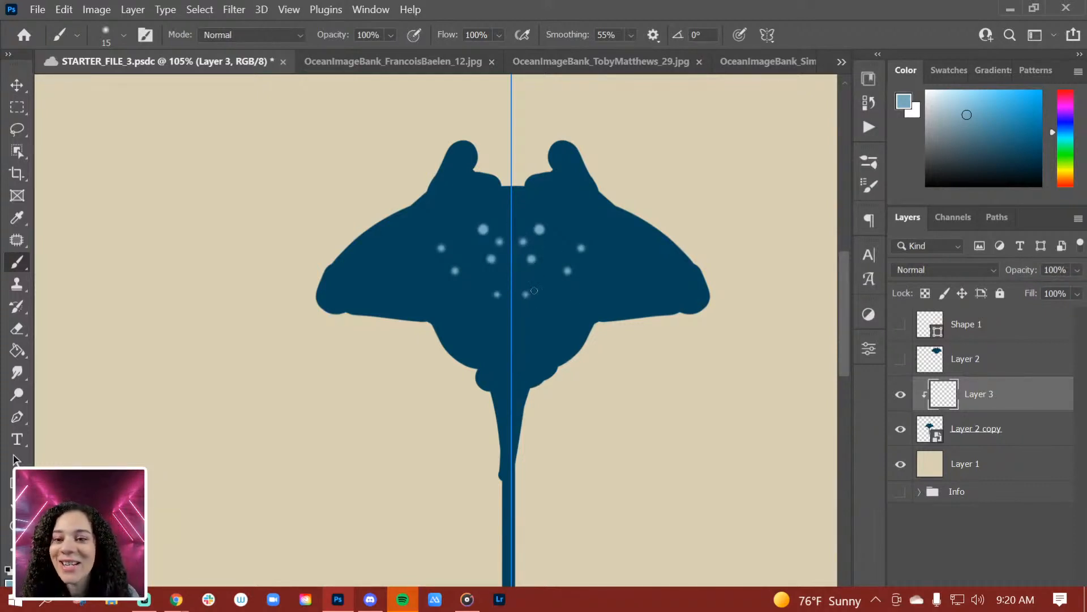
left_click(570, 222)
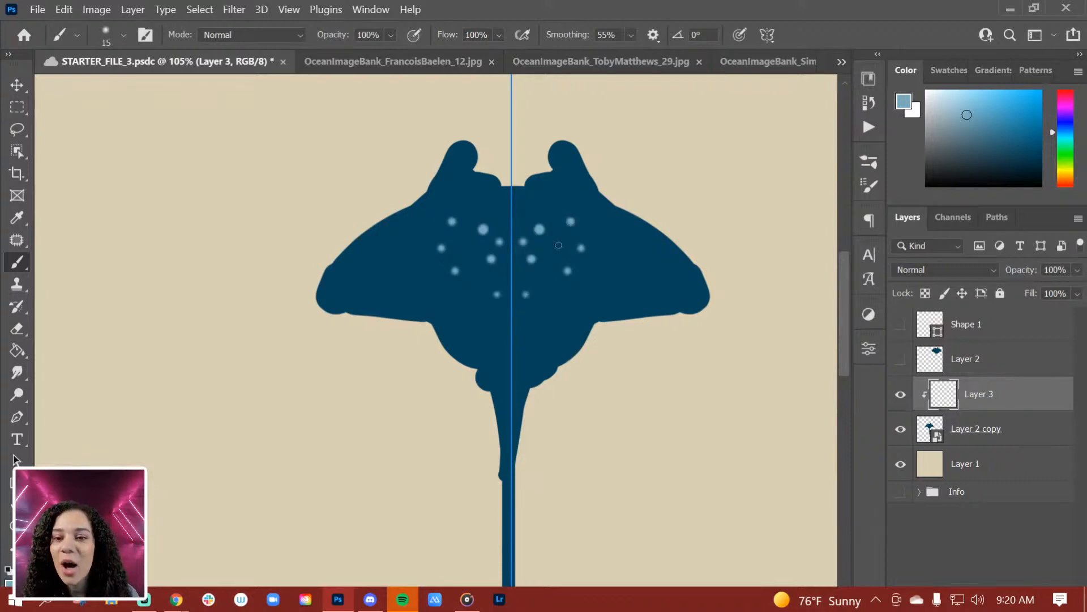
left_click(559, 247)
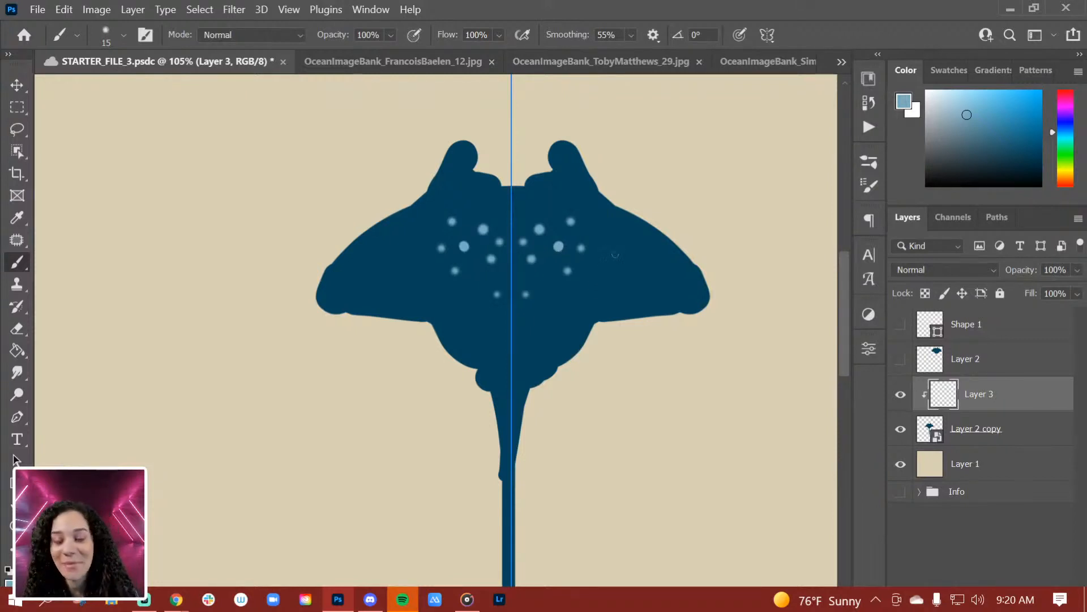
Add mirrored spots on the inner wings and down the lower body towards the base of the tail.
left_click(612, 265)
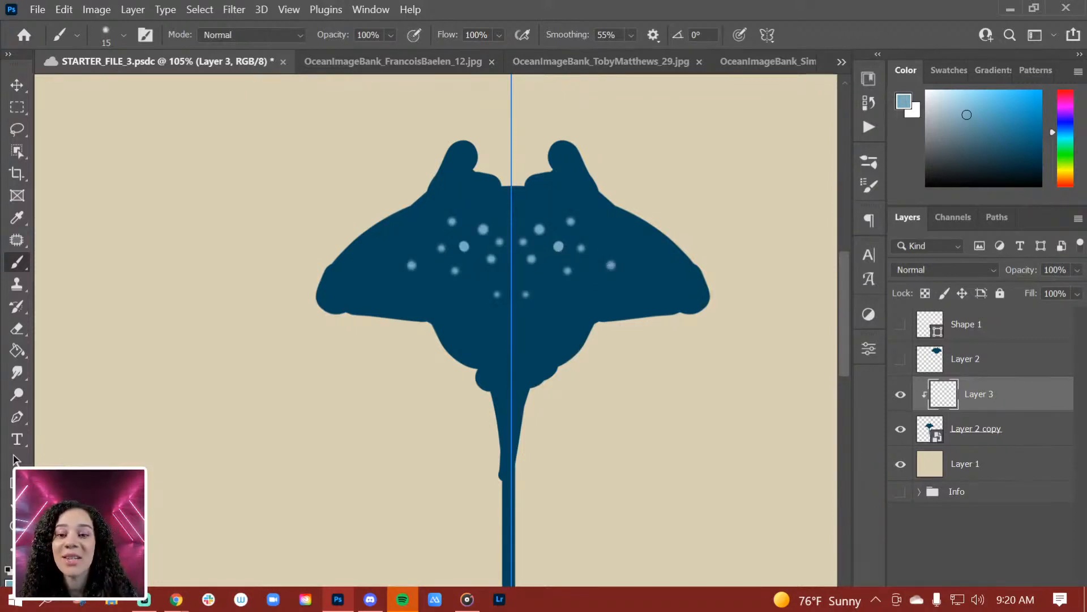
left_click(567, 308)
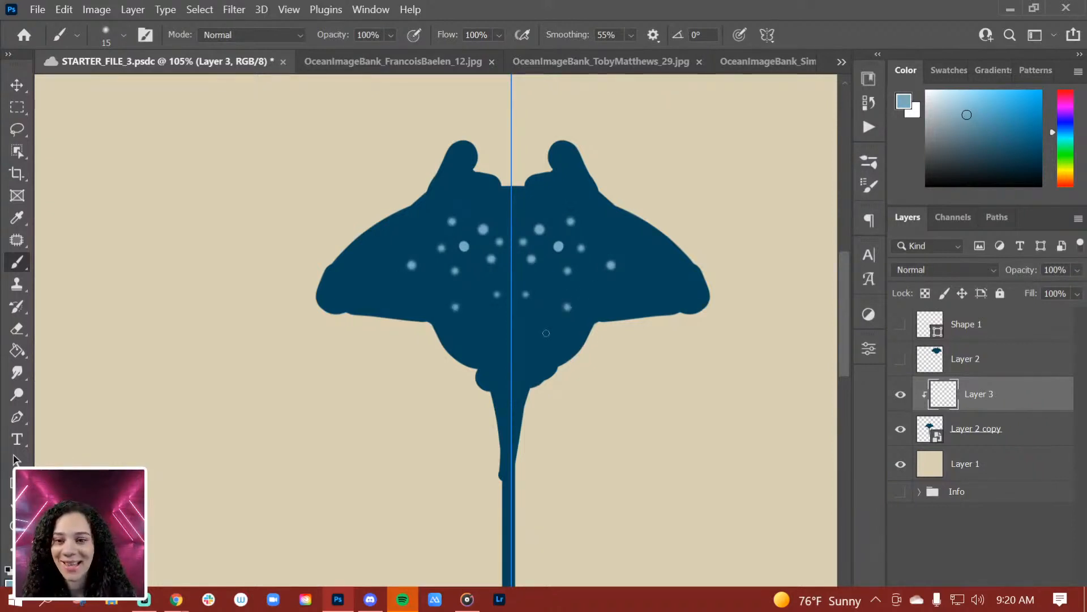
left_click(525, 325)
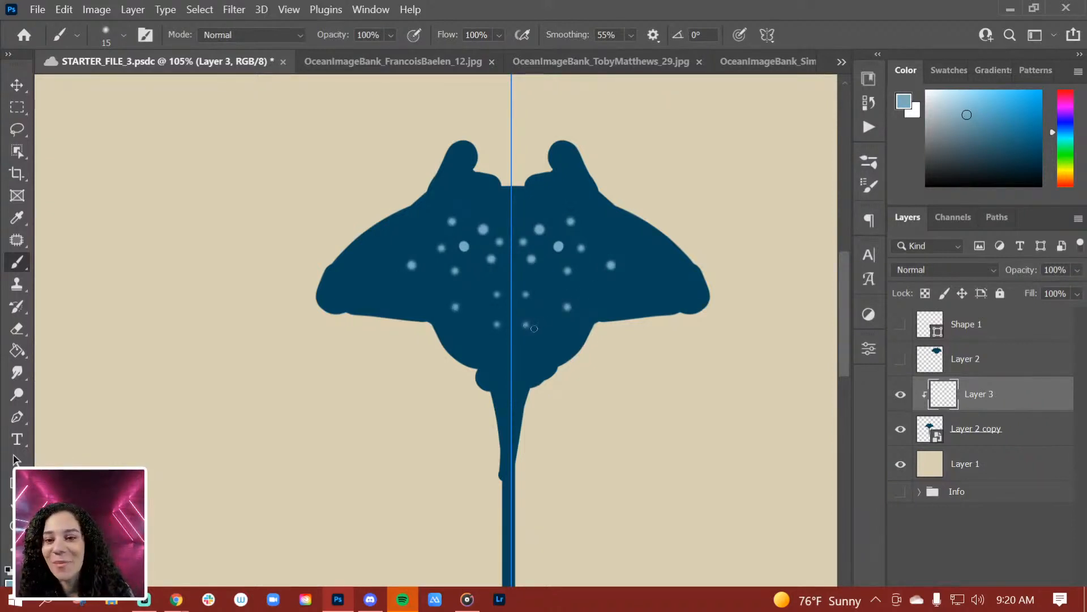
left_click(521, 355)
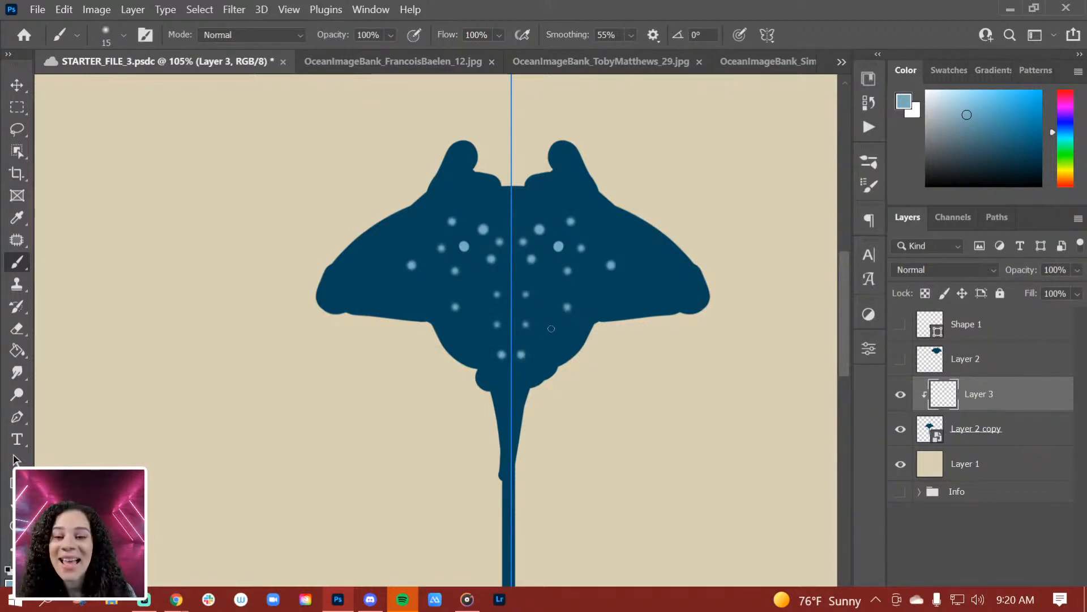
left_click(553, 329)
left_click(571, 329)
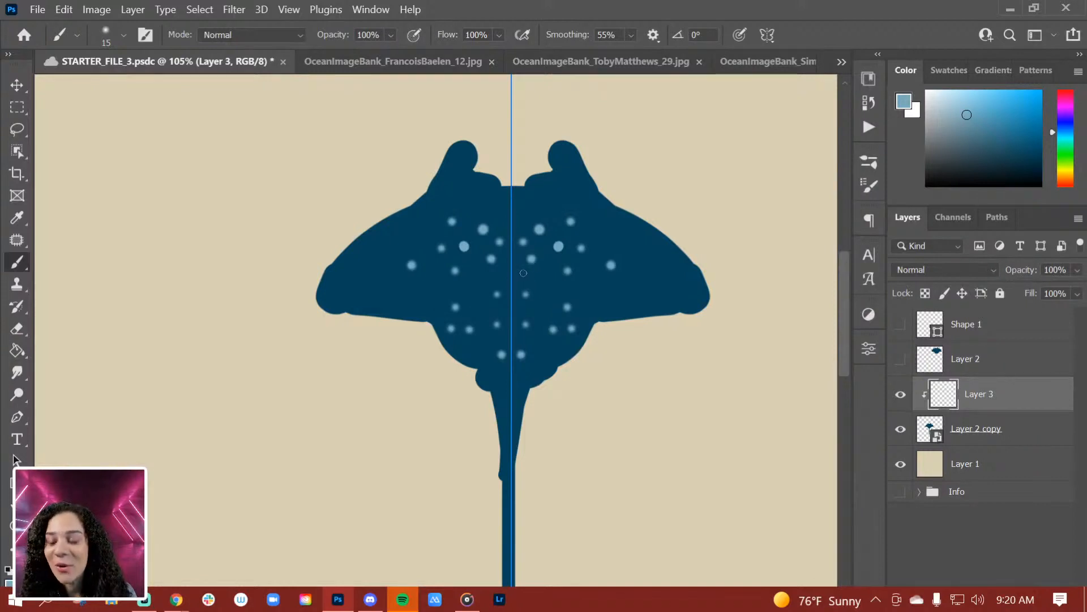
Paint small mirrored spots outward across the middle of the ray's wings.
left_click(587, 286)
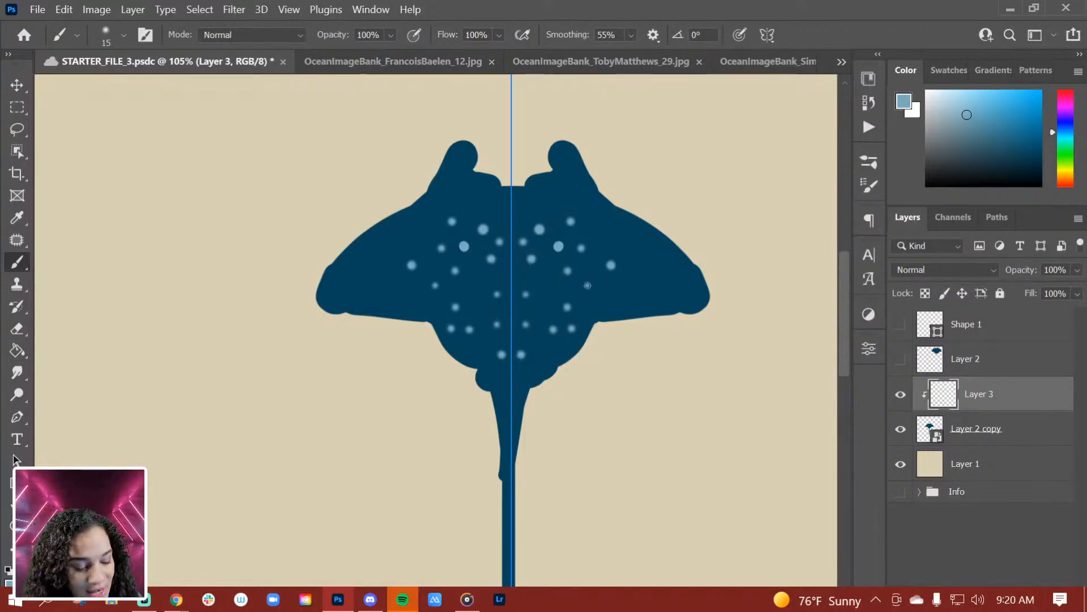
left_click(620, 294)
left_click(644, 280)
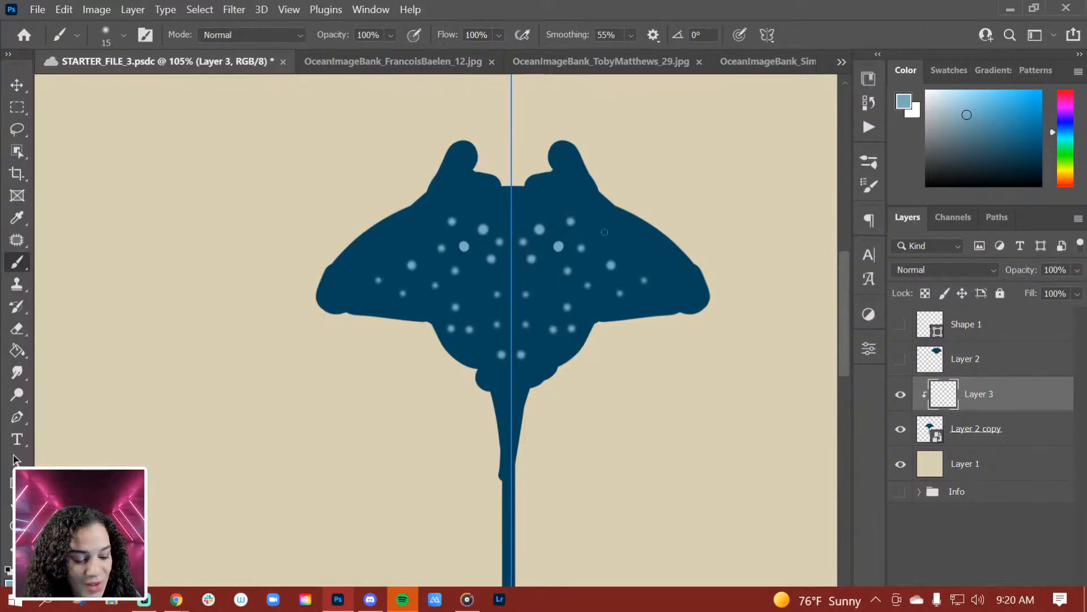
left_click(608, 240)
Paint a large pair of spots just below the head and smaller mirrored ones across the shoulders.
left_click(527, 204)
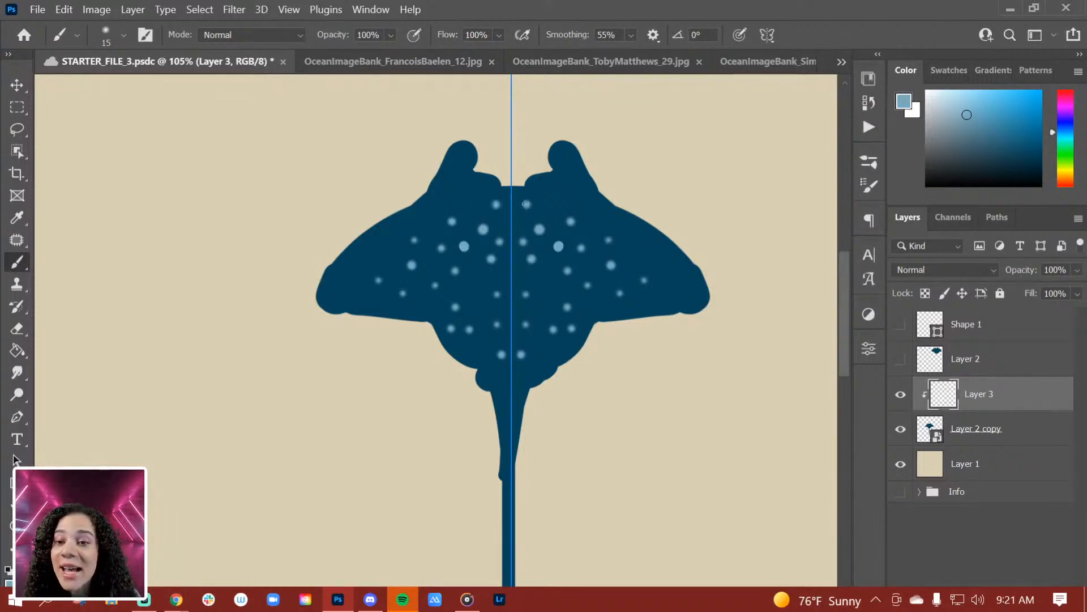
left_click(527, 204)
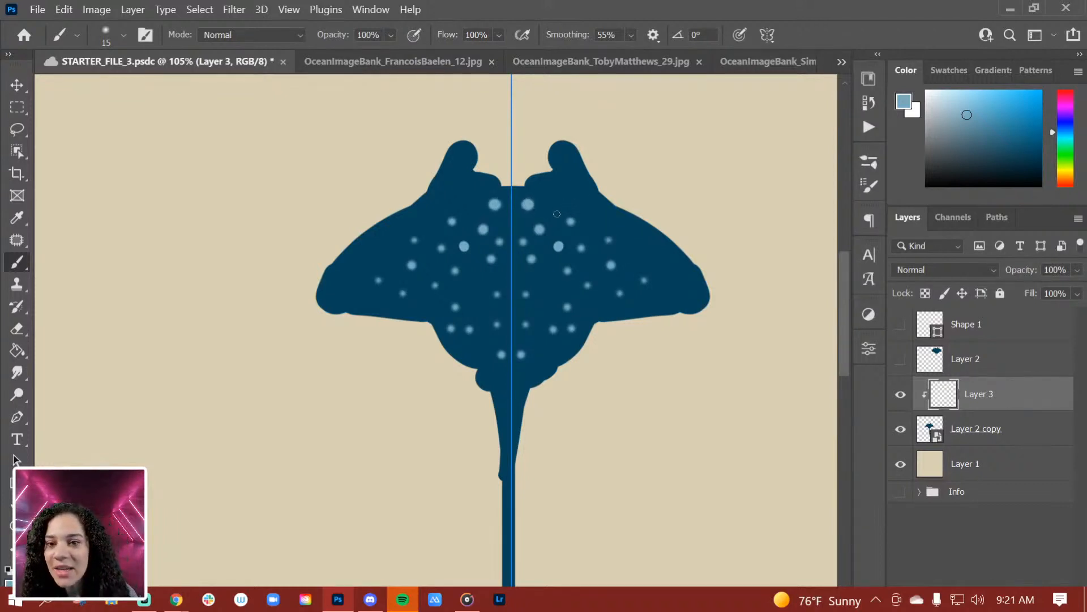
left_click(554, 211)
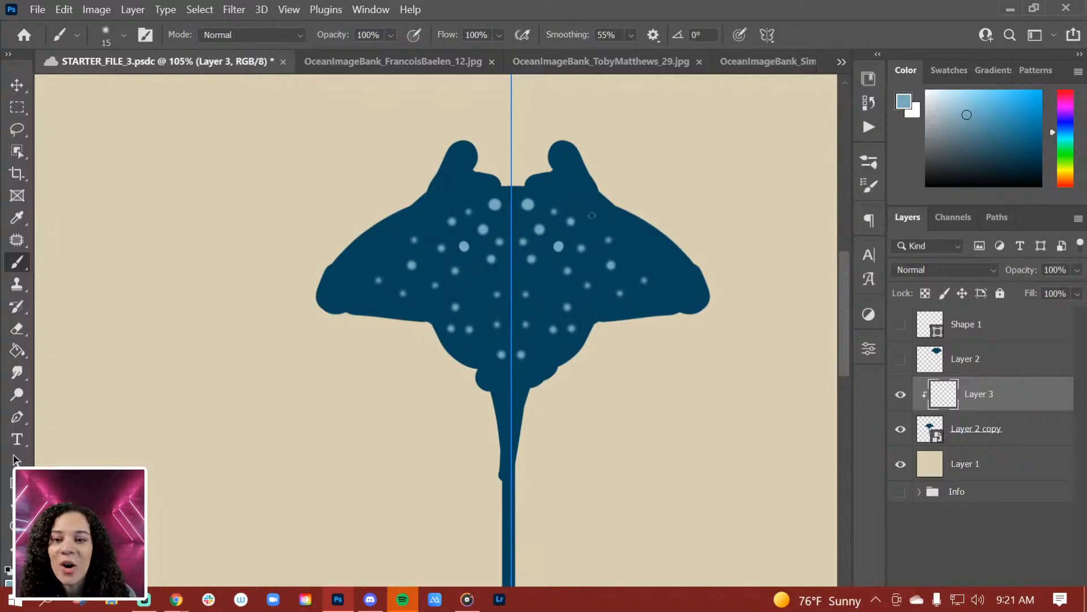
left_click(595, 222)
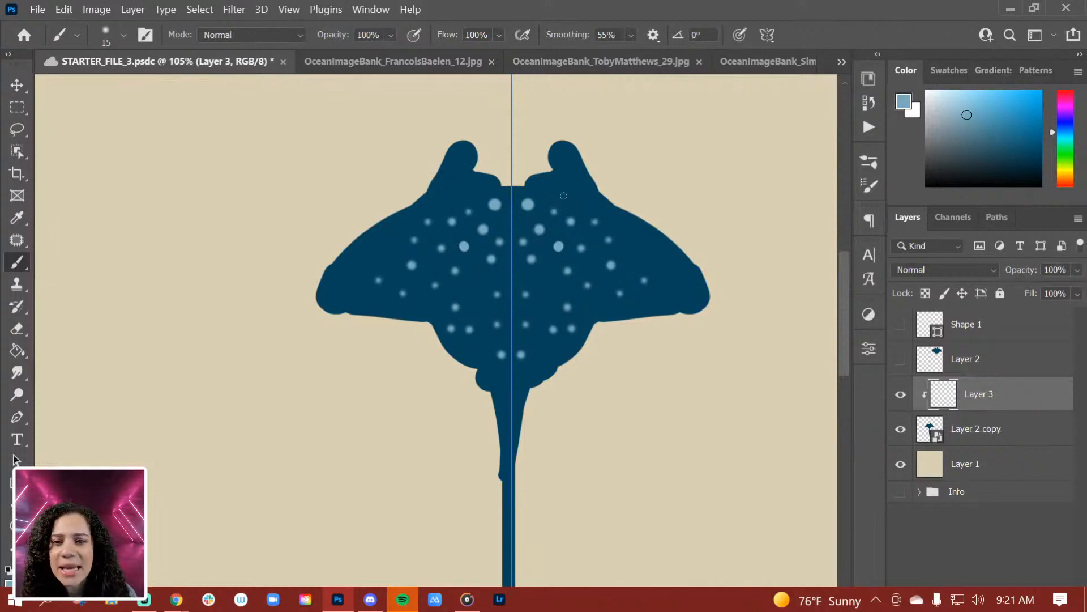
left_click(568, 196)
Fill the gaps beside the centre line with small mirrored spots from the mid-back down to the start of the tail.
left_click(522, 282)
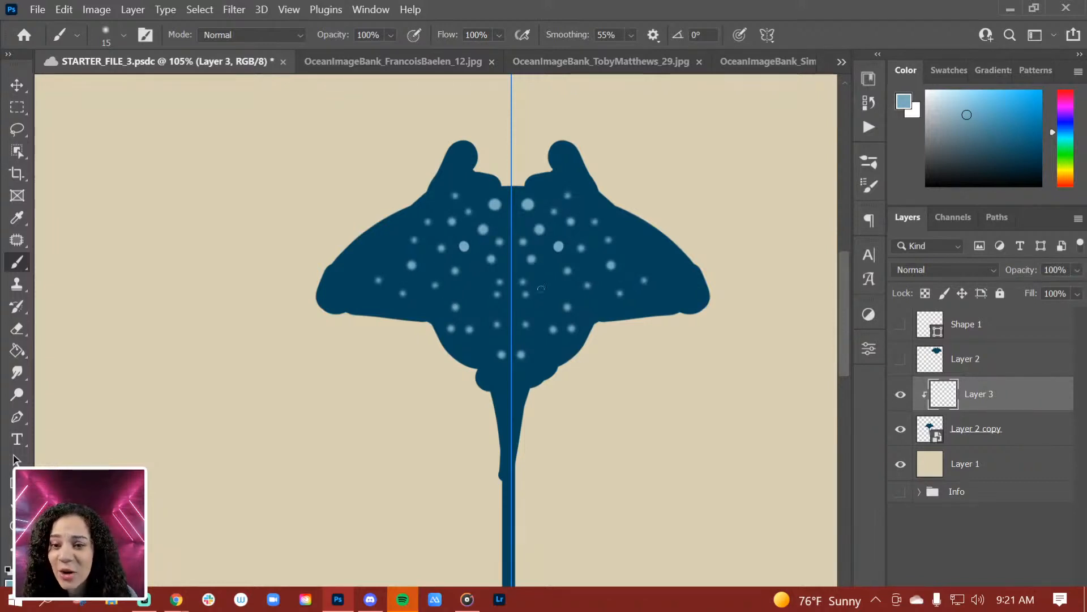
left_click(551, 284)
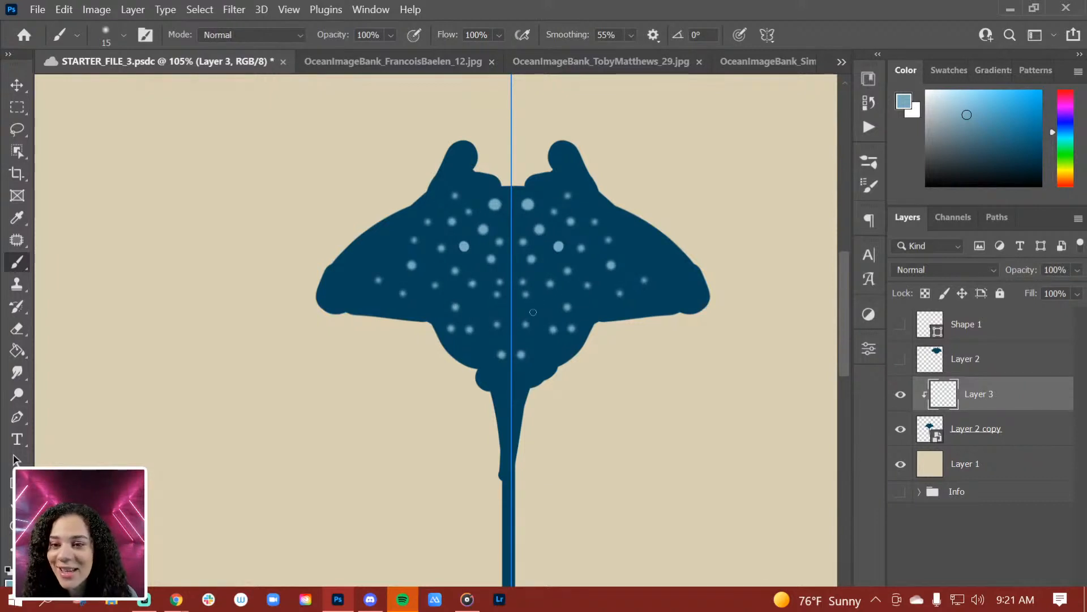
left_click(543, 309)
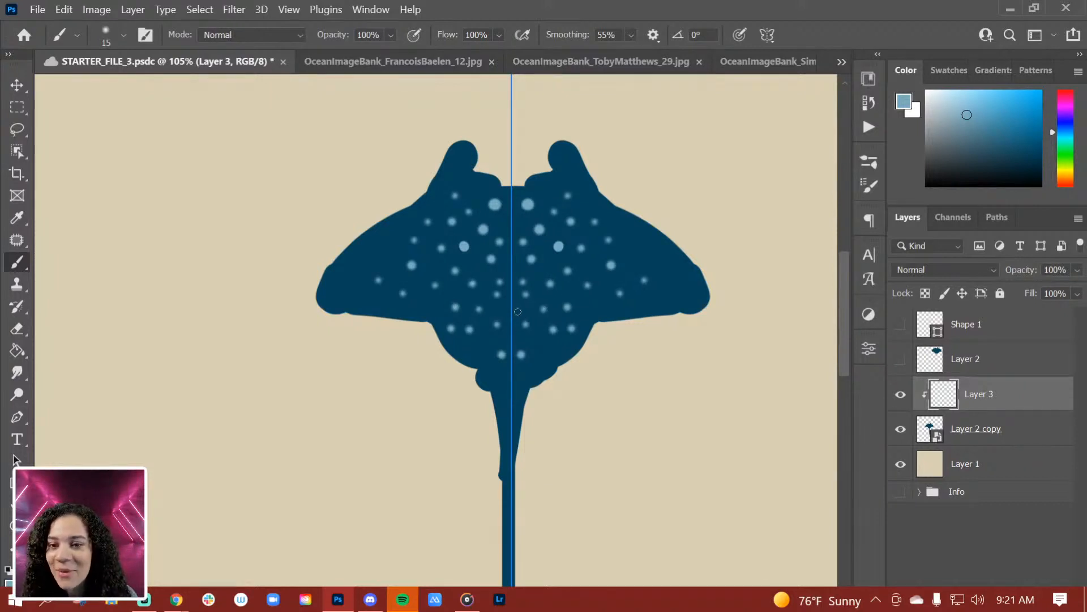
left_click(519, 311)
left_click(522, 342)
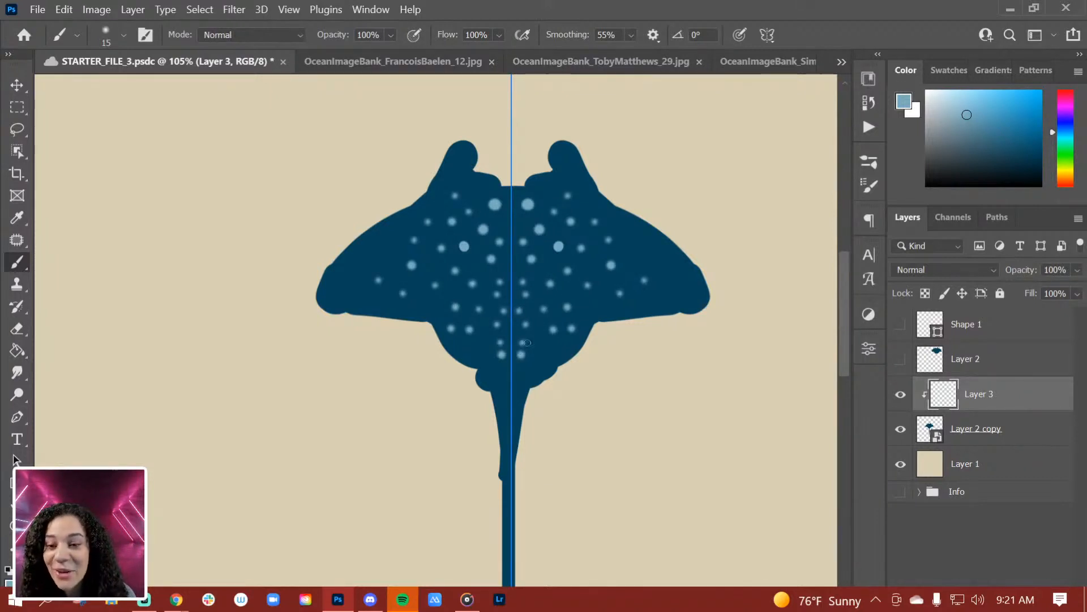
left_click(548, 348)
left_click(537, 338)
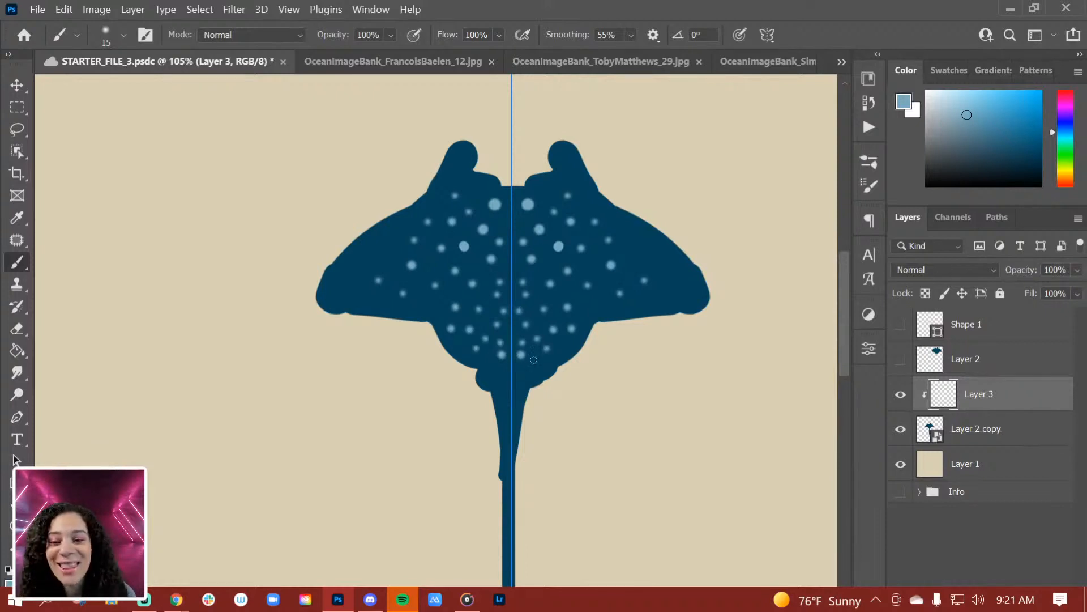
left_click(523, 374)
left_click(519, 391)
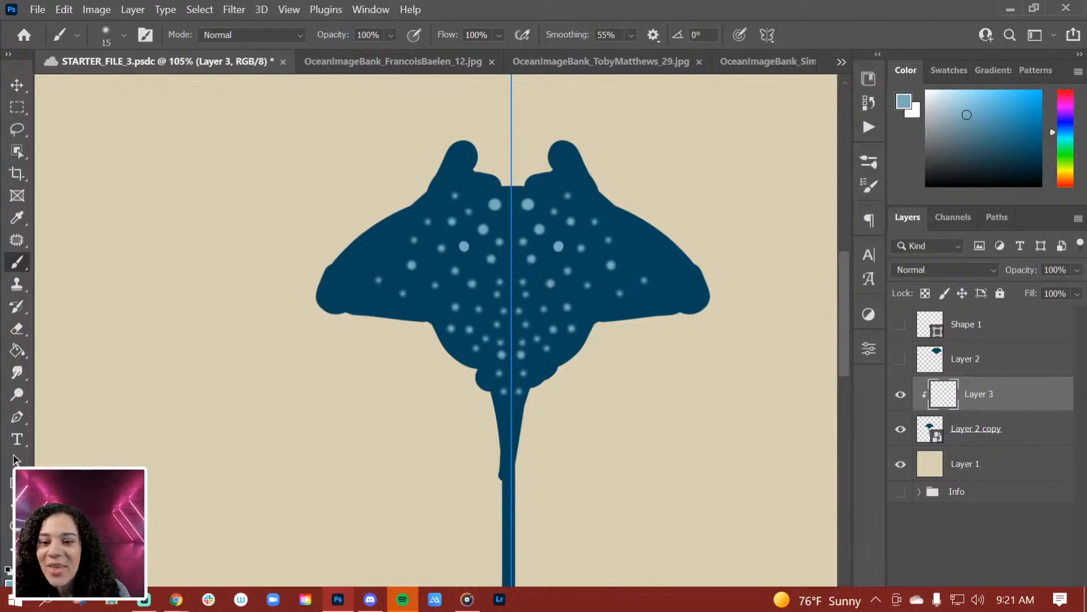
Add a small spot pair near the wings' rear edge and enlarge a few existing spots on the wings and mid-back.
left_click(598, 306)
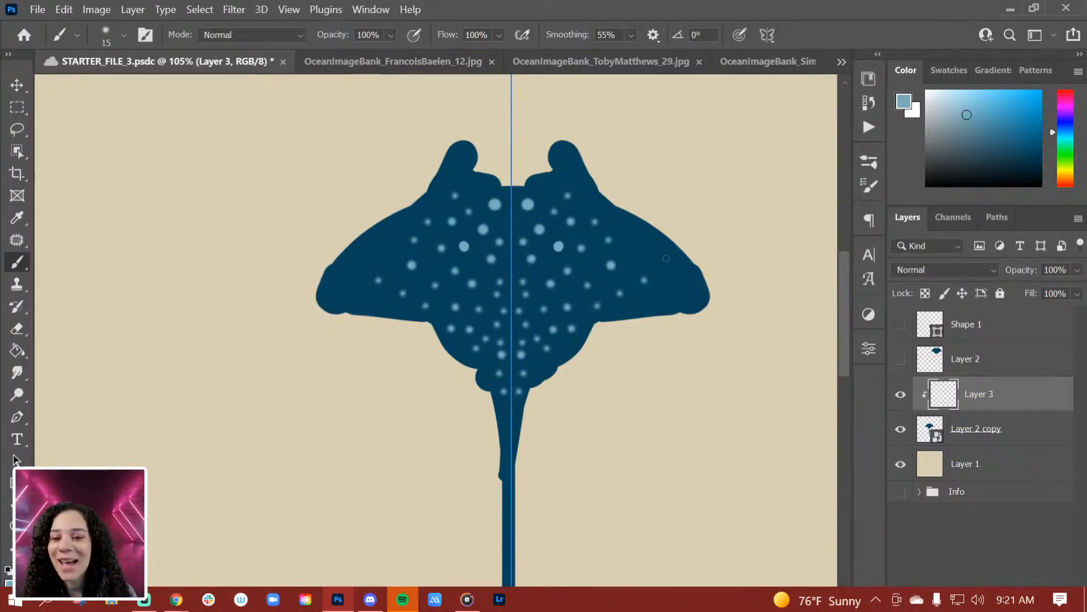
left_click(589, 284)
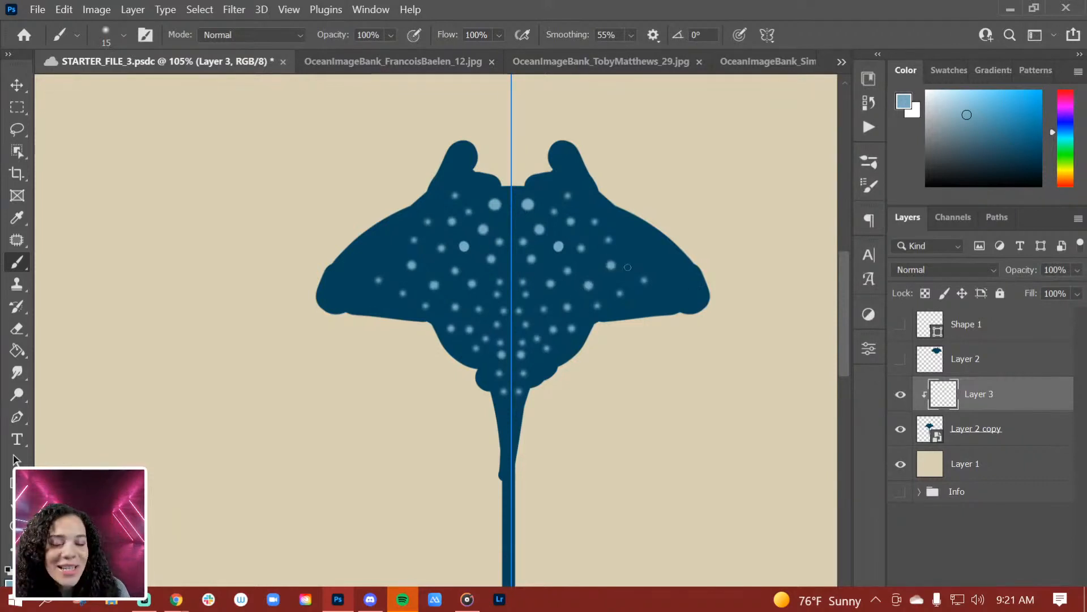
left_click(608, 240)
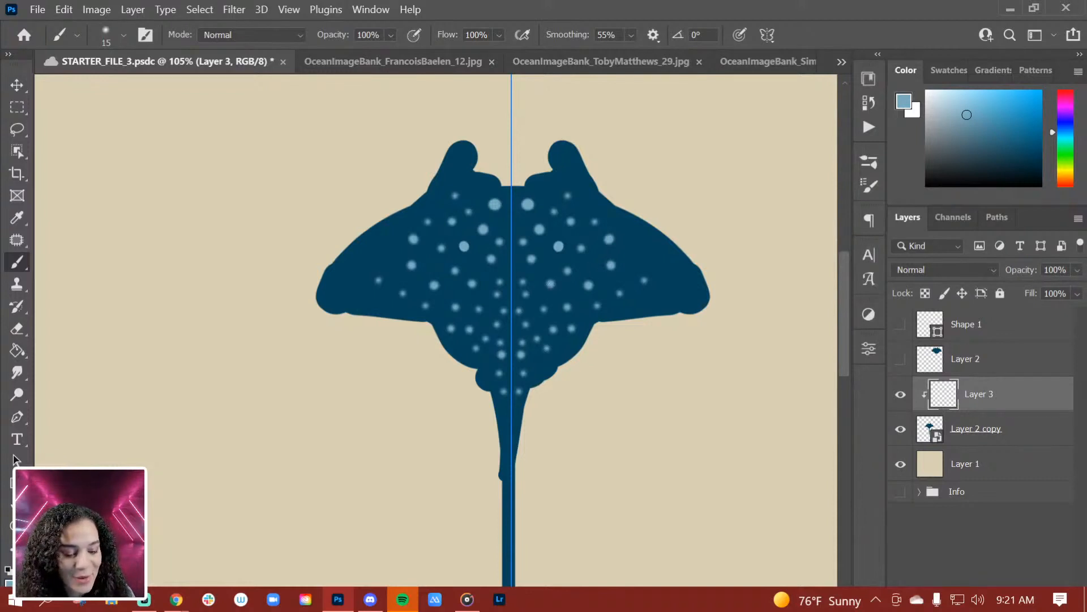
left_click(527, 295)
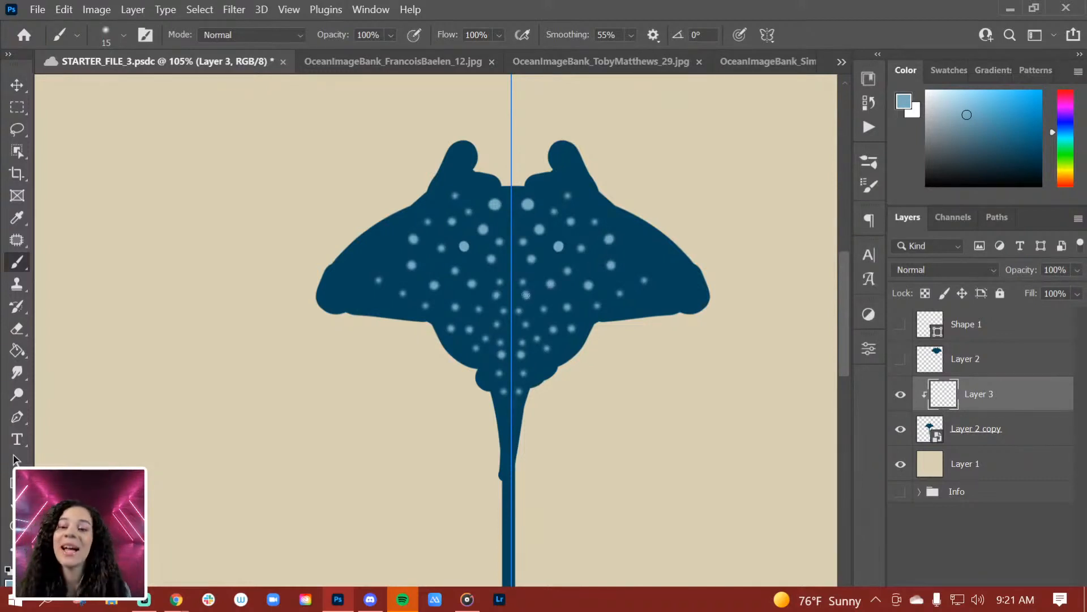
Scatter small mirrored spots over the outer wings towards the wing tips.
left_click(646, 258)
left_click(672, 292)
left_click(645, 306)
left_click(669, 274)
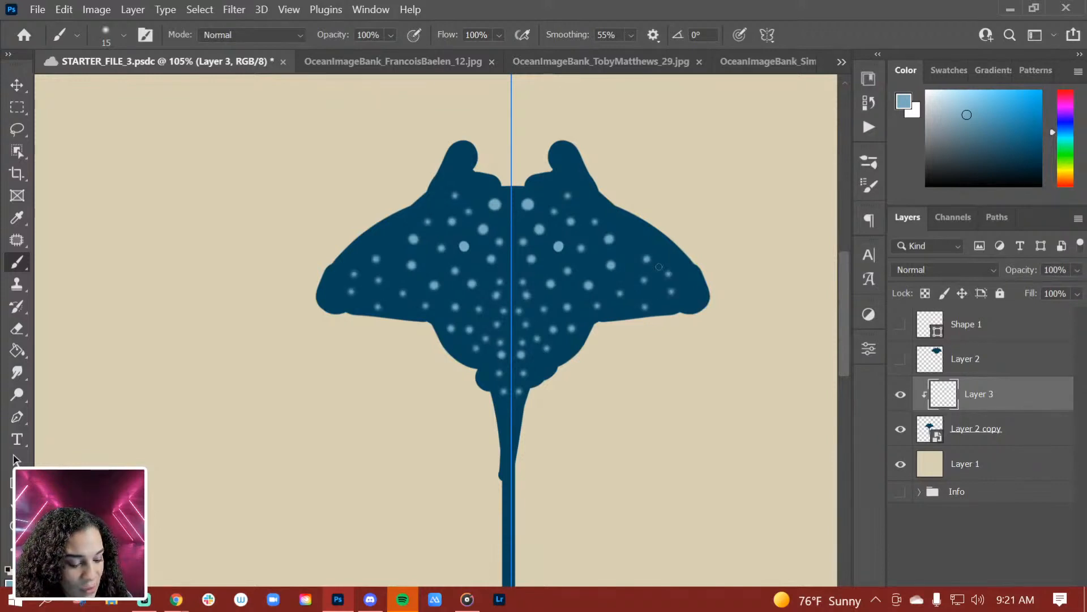
left_click(629, 261)
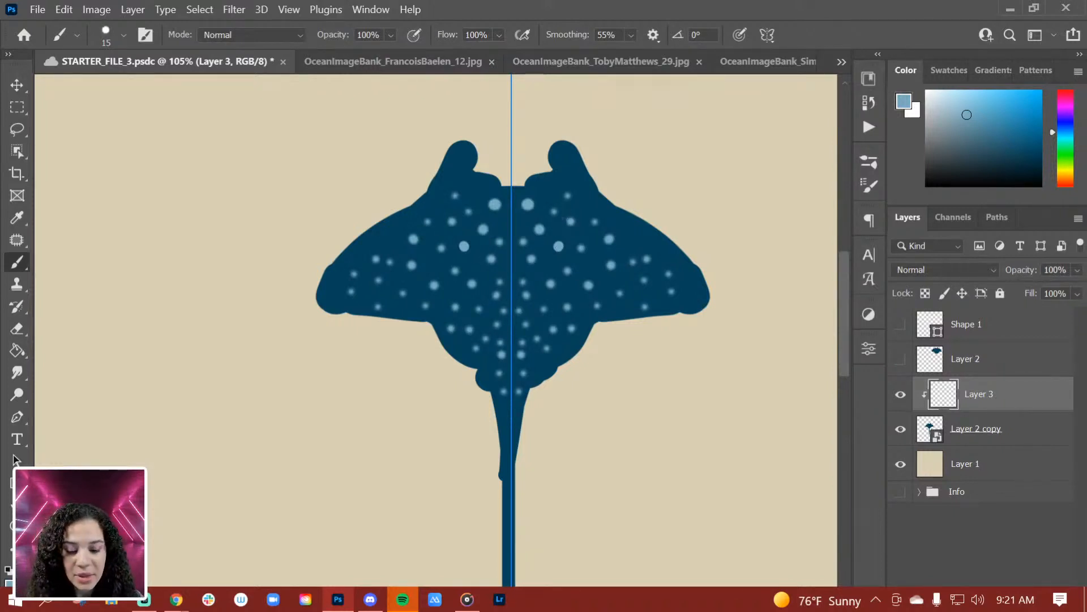
Set the Hard Round brush to a size of 50 px and pick a very pale blue as the foreground colour.
left_click(124, 34)
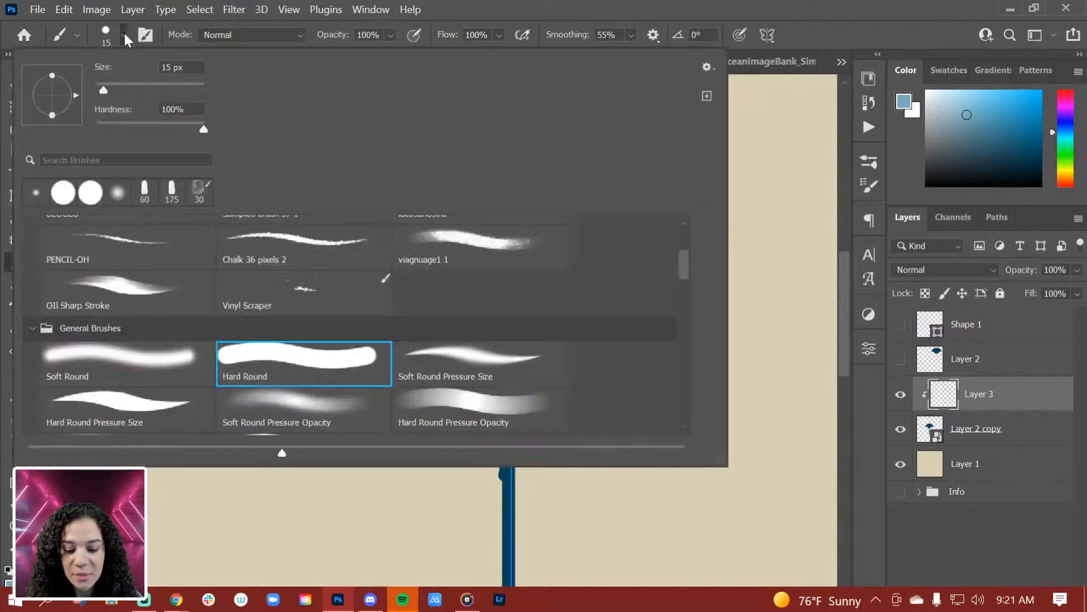
left_click_drag(103, 91, 121, 90)
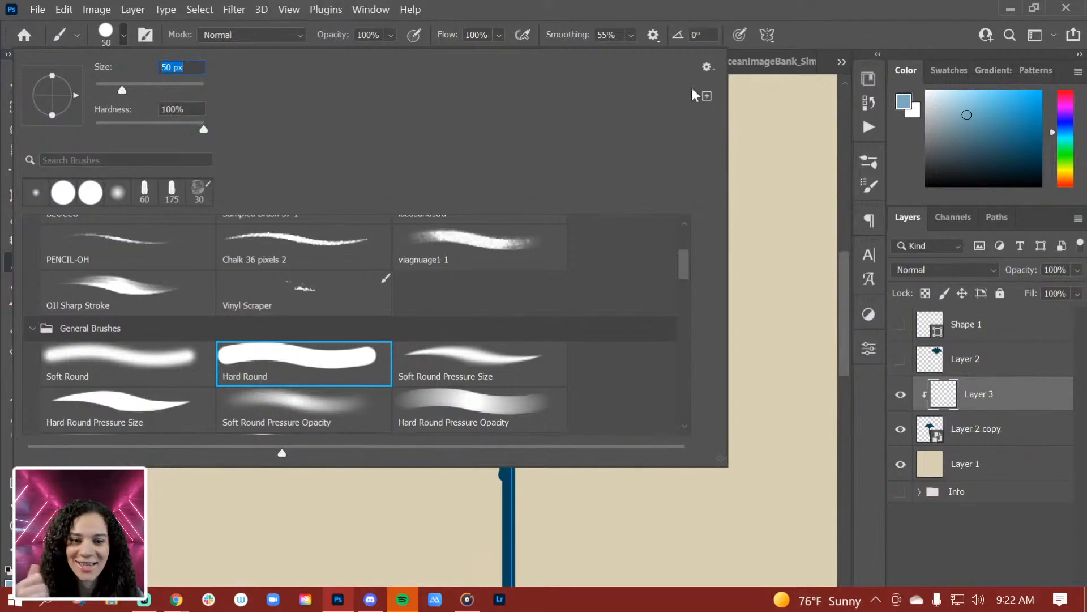
left_click(1027, 410)
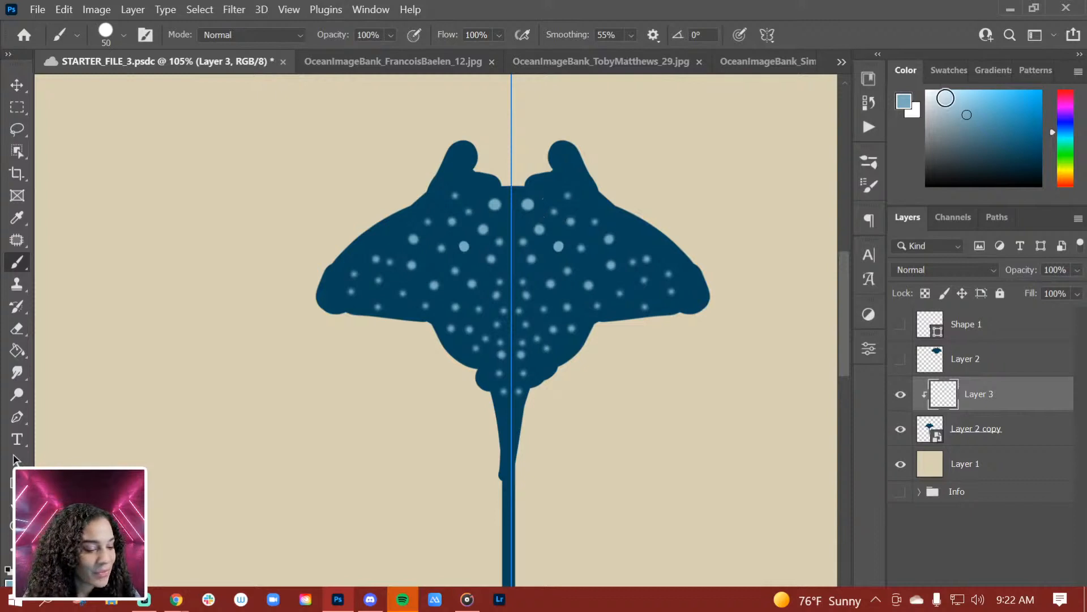
left_click(939, 92)
left_click(944, 96)
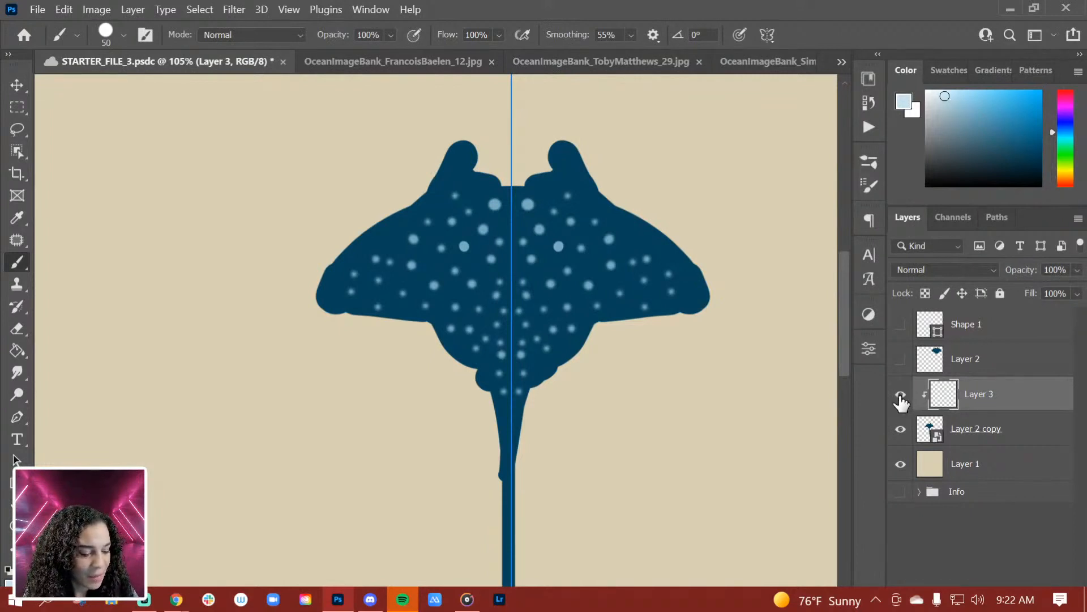
mouse_move(558, 148)
left_mouse_down()
mouse_move(542, 163)
mouse_move(566, 152)
mouse_move(531, 153)
left_mouse_up()
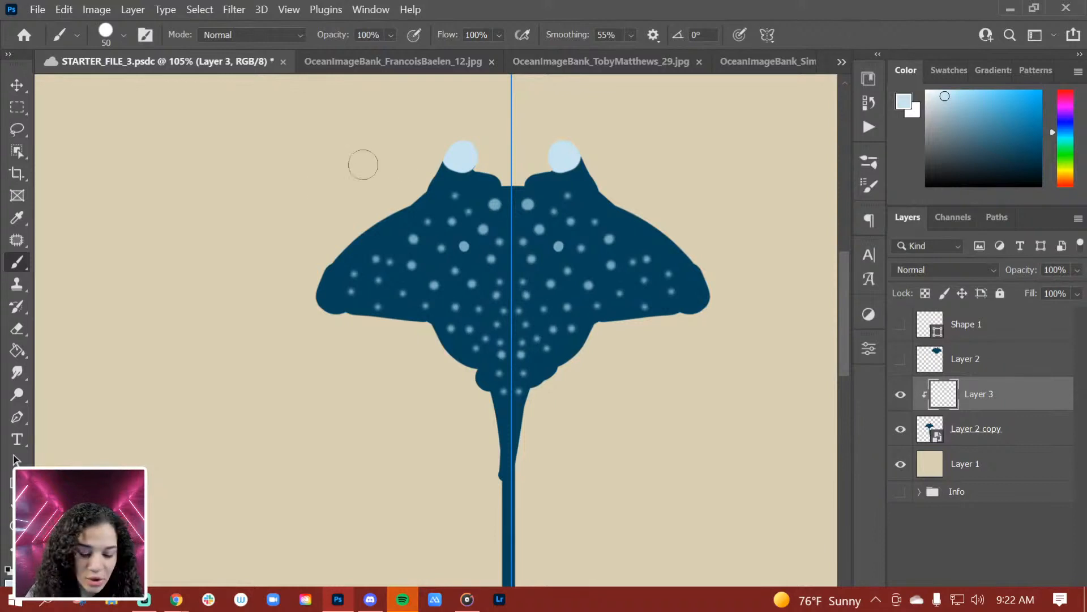
key("e")
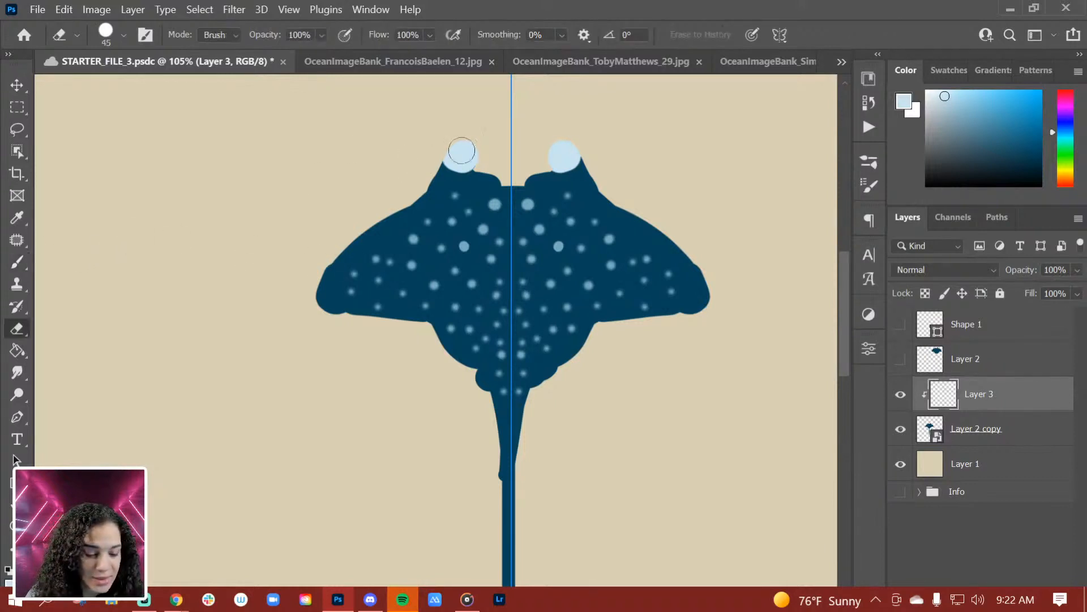
left_click_drag(462, 154, 564, 156)
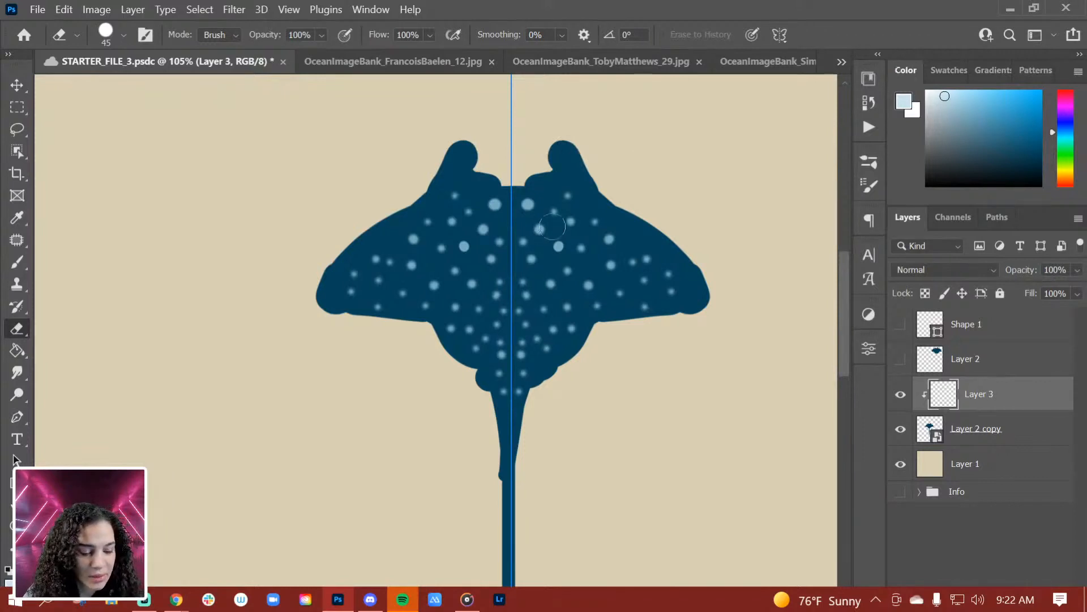
right_click(580, 219)
key("Escape")
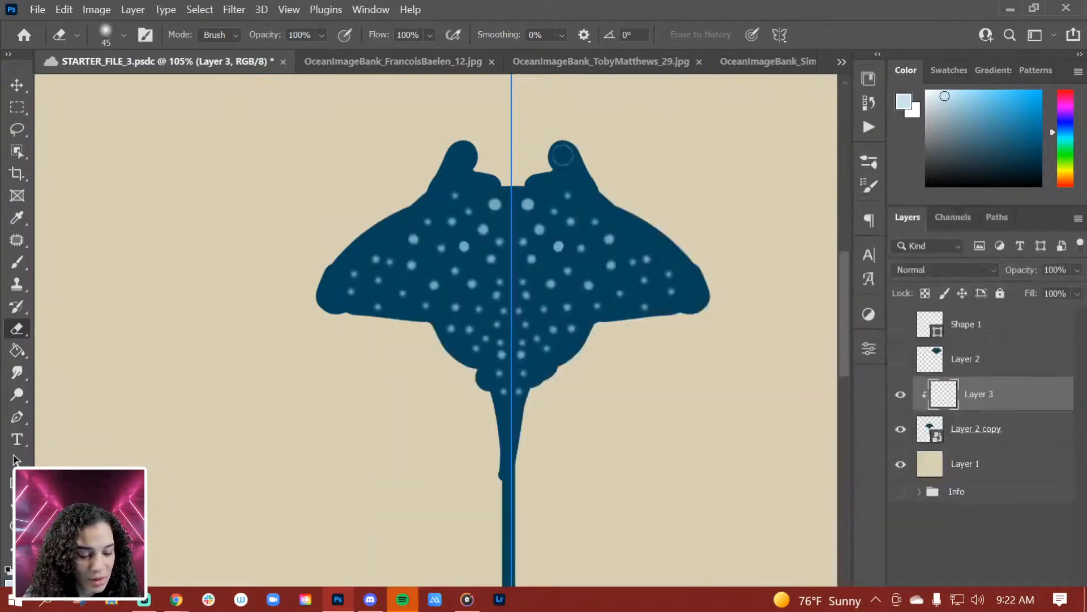
Paint soft pale blue tips on both horns and a pale blue glow along the wings' rear edges with a soft-edged 50 px brush.
key("b")
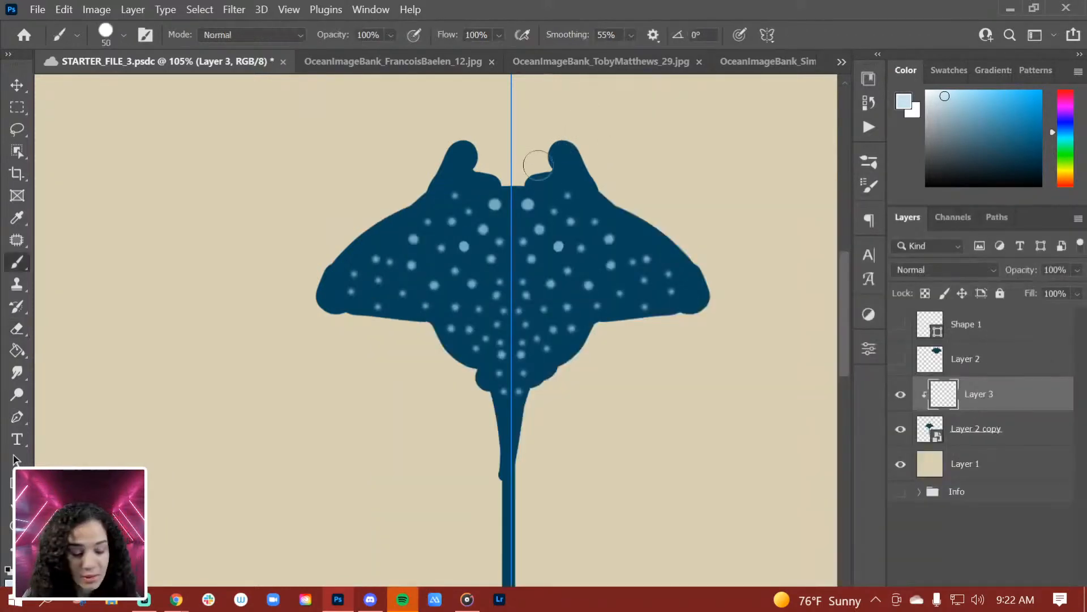
right_click(563, 146)
key("Escape")
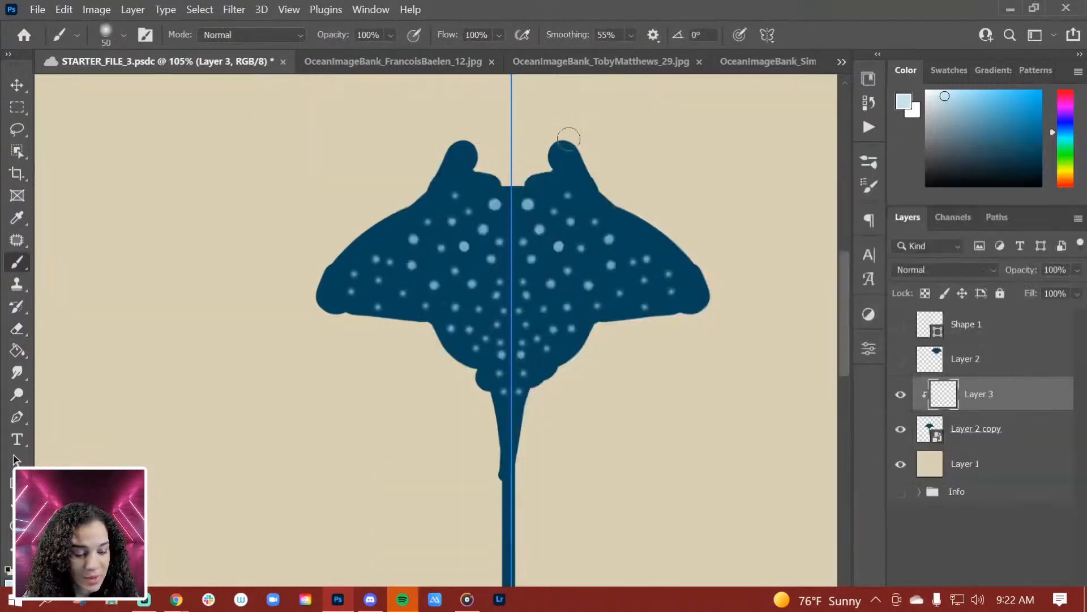
mouse_move(565, 140)
left_mouse_down()
mouse_move(575, 145)
mouse_move(534, 170)
mouse_move(560, 139)
left_mouse_up()
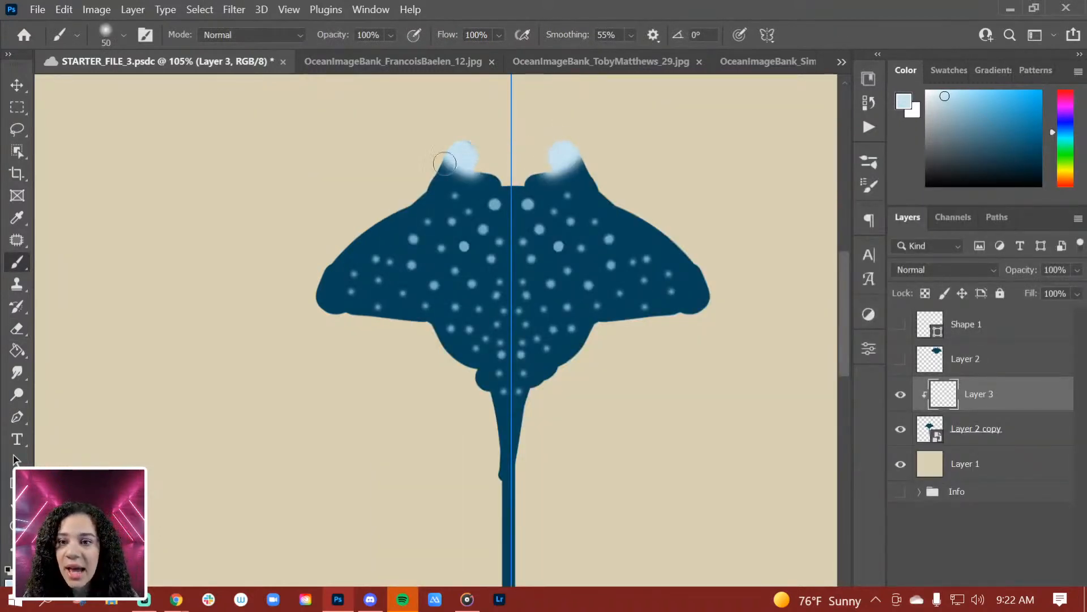
left_click_drag(445, 161, 461, 154)
mouse_move(346, 324)
left_mouse_down()
mouse_move(447, 327)
mouse_move(424, 322)
mouse_move(446, 355)
mouse_move(419, 320)
mouse_move(355, 333)
mouse_move(586, 335)
mouse_move(531, 415)
mouse_move(486, 390)
left_mouse_up()
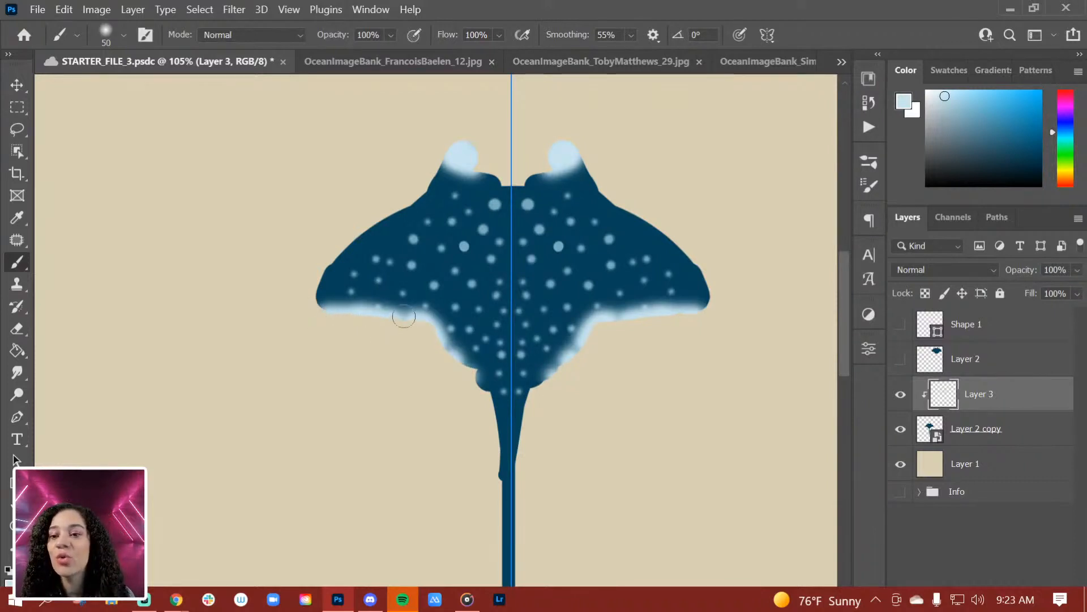
left_click_drag(404, 316, 494, 371)
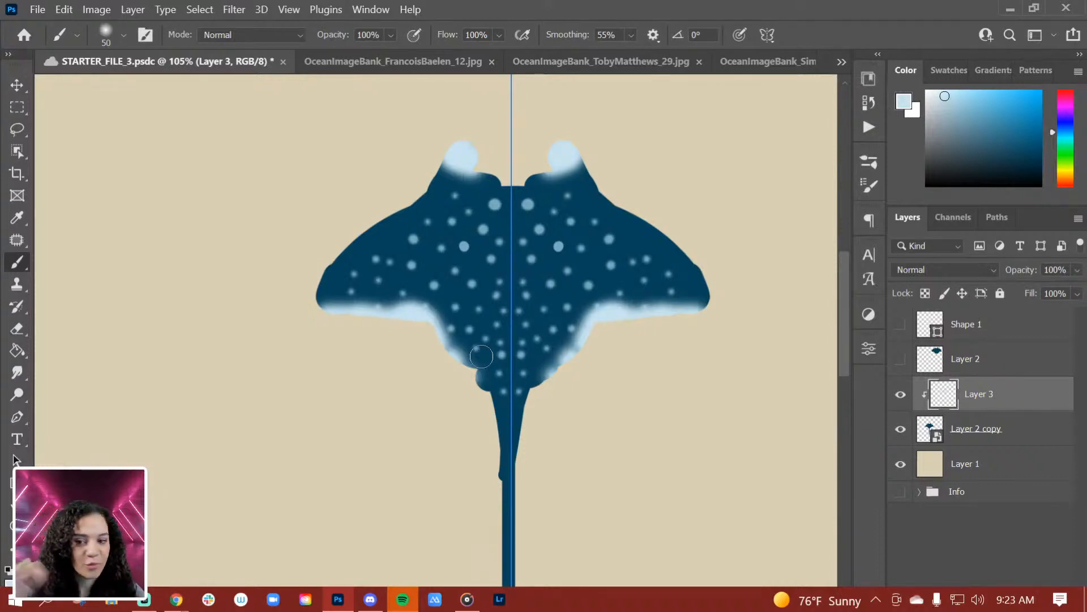
Hide the spots on Layer 3 and add a new layer above it, clipped to the manta ray shape.
left_click(901, 394)
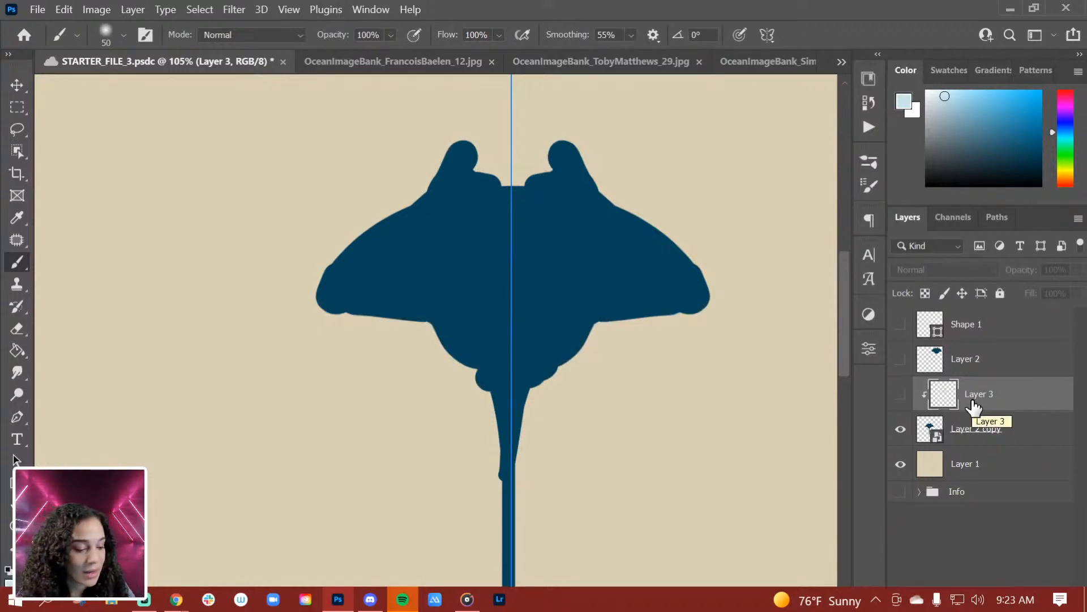
left_click(936, 170)
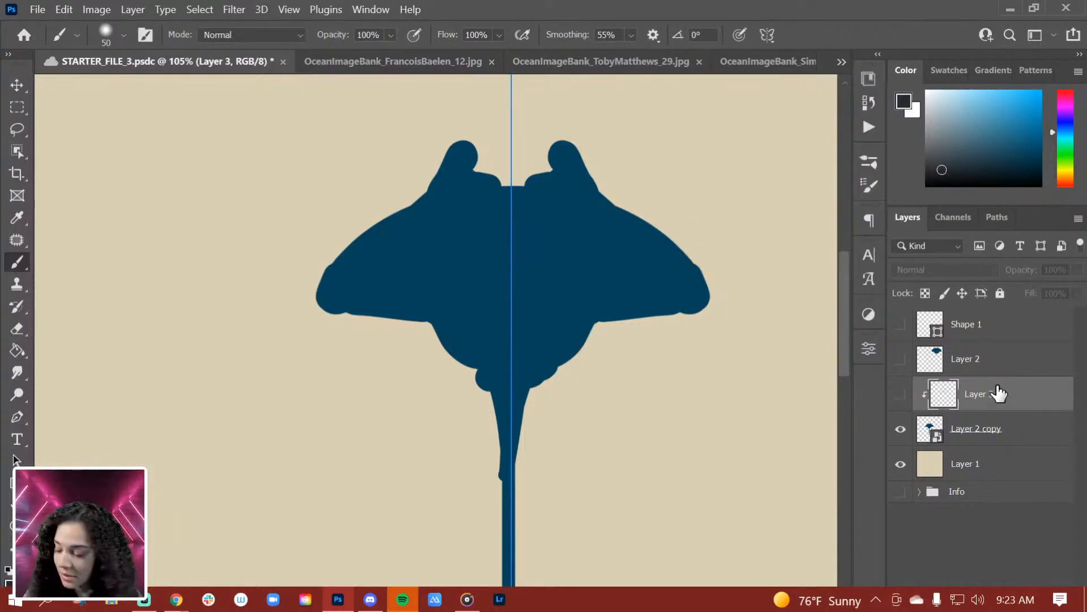
key("ctrl+shift+alt+n")
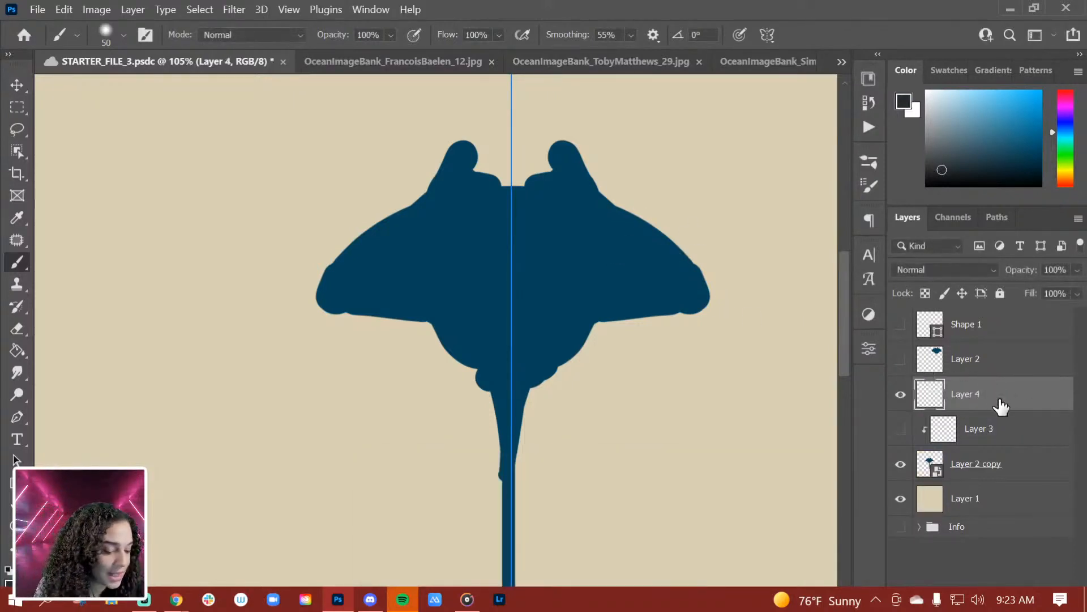
right_click(996, 404)
left_click(878, 340)
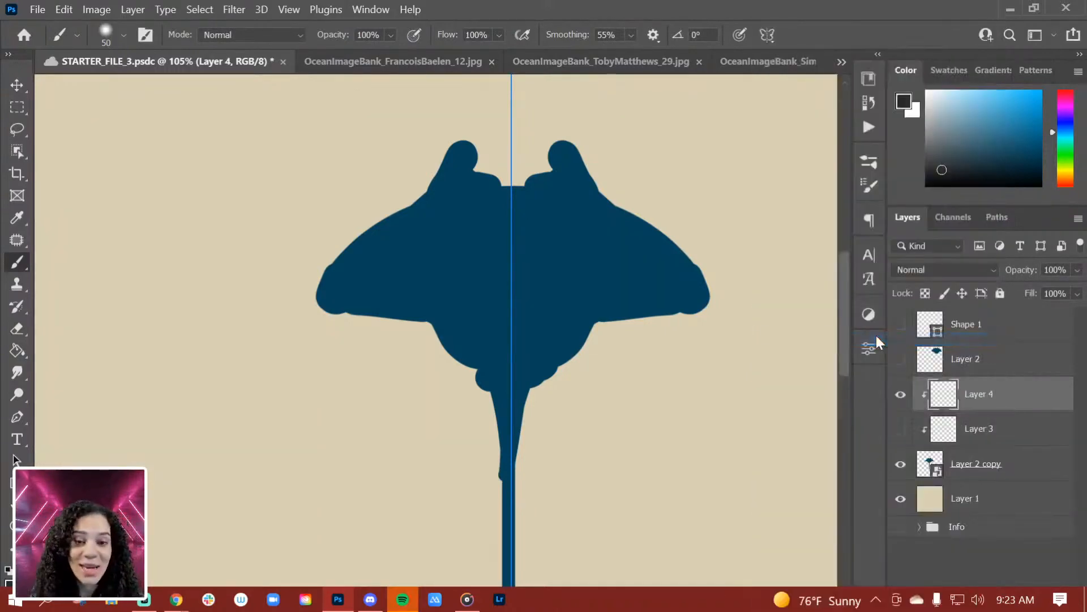
Enlarge the Soft Round brush to 99 px.
left_click(121, 33)
left_click_drag(122, 91, 138, 90)
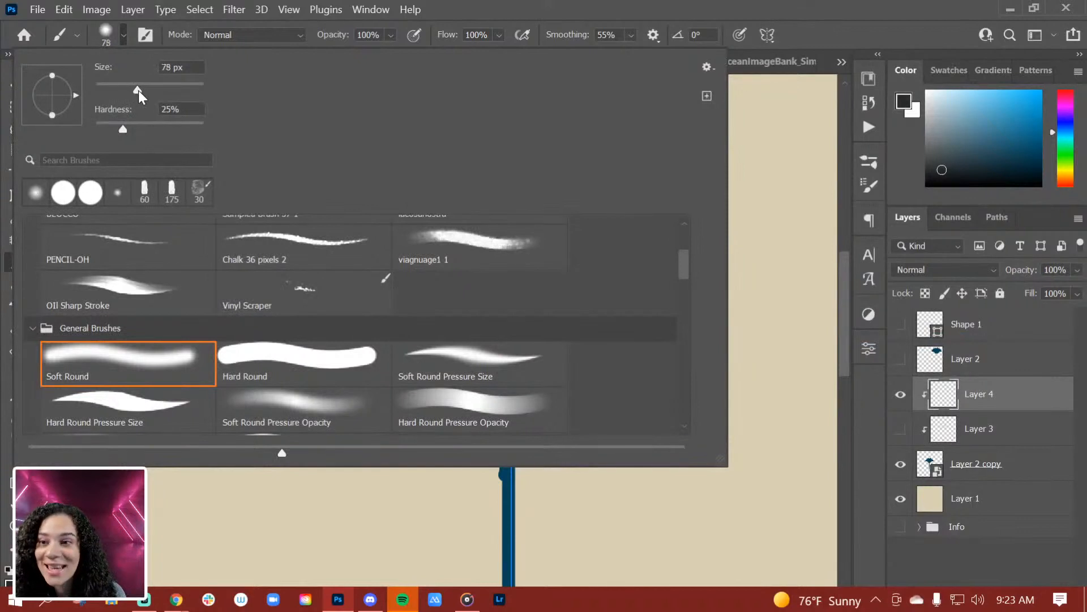
left_click(899, 23)
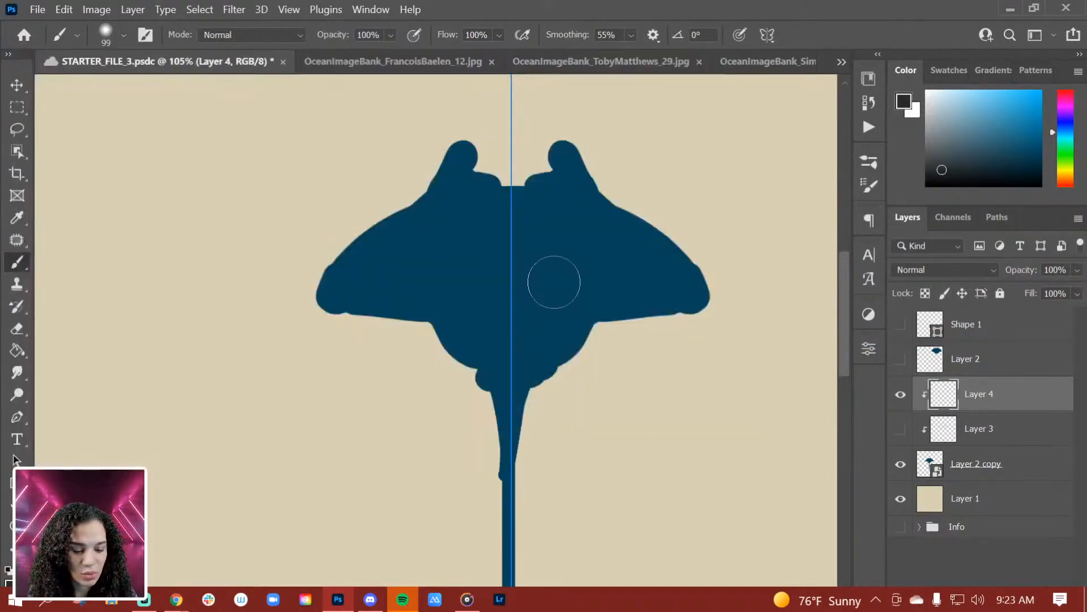
left_click(958, 161)
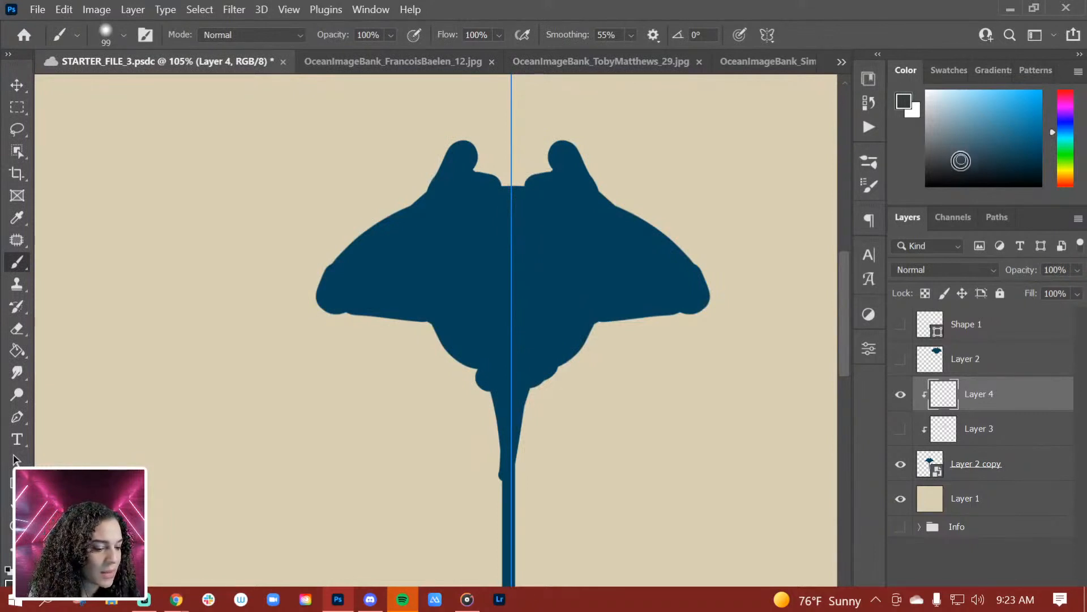
mouse_move(680, 303)
left_mouse_down()
mouse_move(615, 314)
mouse_move(636, 349)
mouse_move(666, 300)
left_mouse_up()
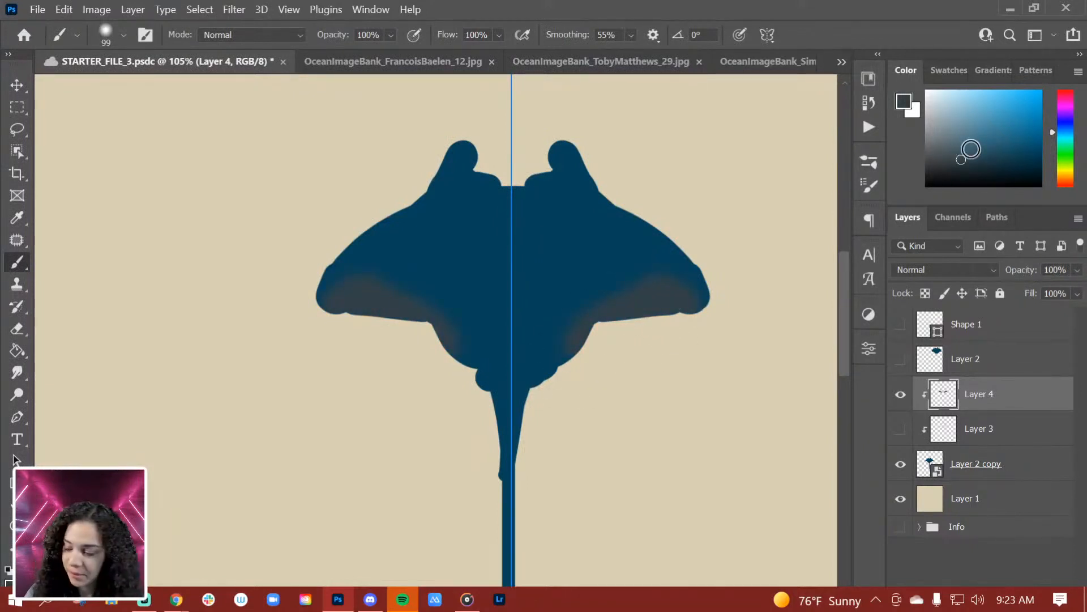
key("e")
mouse_move(636, 316)
left_mouse_down()
mouse_move(602, 314)
mouse_move(628, 279)
mouse_move(728, 296)
mouse_move(697, 306)
left_mouse_up()
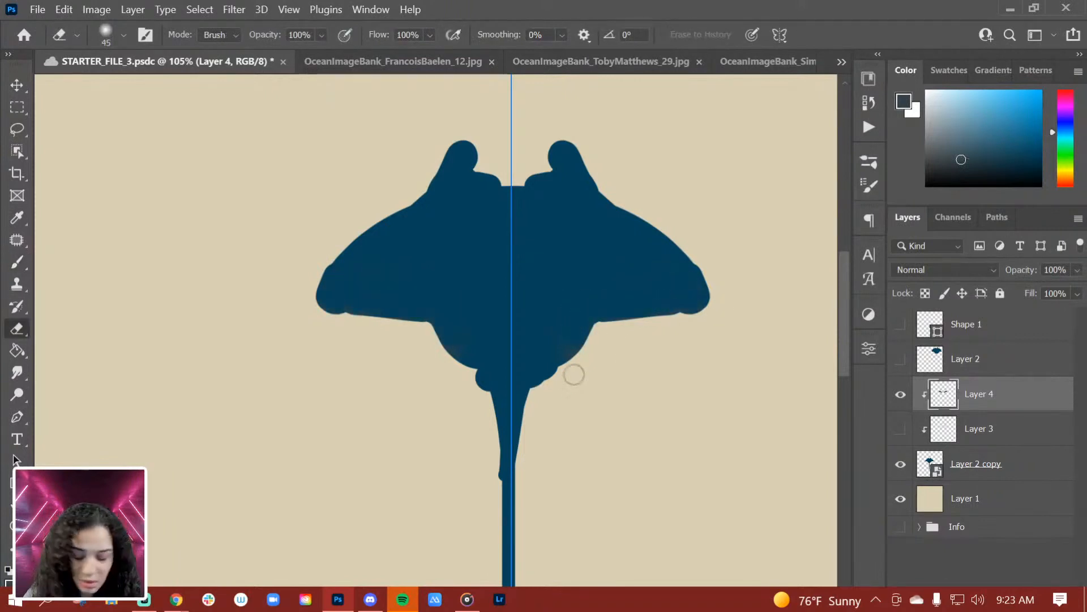
Shade the manta's body, wings and tail in very dark navy, leaving the original blue on the horn tips and two shoulder patches.
key("b")
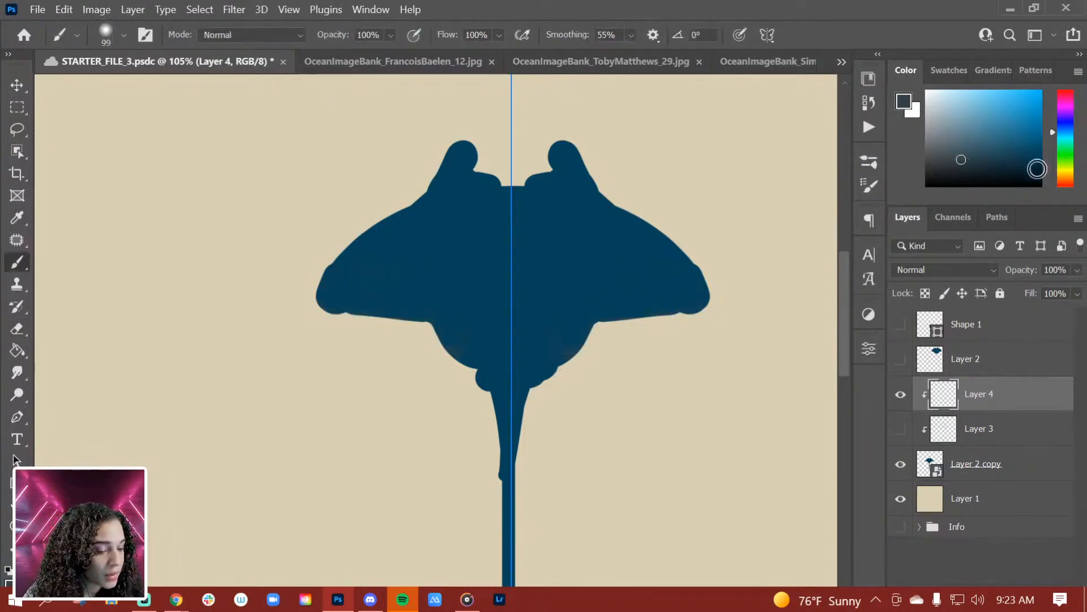
left_click(1037, 169)
mouse_move(670, 291)
left_mouse_down()
mouse_move(644, 306)
mouse_move(590, 370)
mouse_move(659, 309)
mouse_move(548, 397)
mouse_move(598, 328)
mouse_move(548, 370)
mouse_move(512, 479)
mouse_move(523, 413)
mouse_move(513, 541)
mouse_move(561, 361)
mouse_move(532, 350)
mouse_move(583, 311)
mouse_move(519, 366)
mouse_move(641, 285)
mouse_move(538, 320)
mouse_move(630, 282)
mouse_move(674, 317)
mouse_move(680, 294)
mouse_move(562, 304)
left_mouse_up()
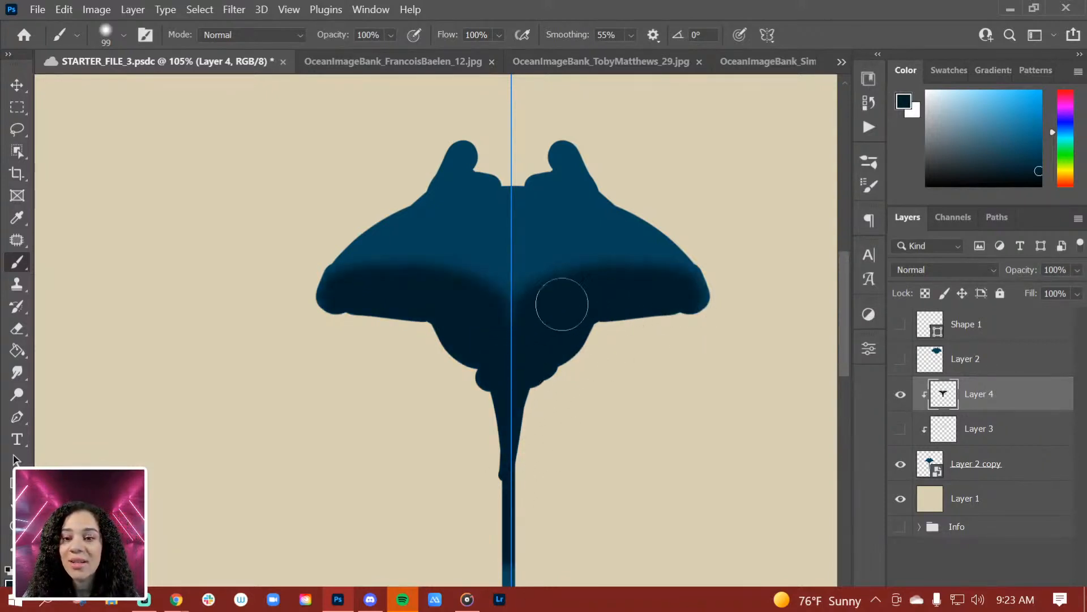
mouse_move(549, 182)
left_mouse_down()
mouse_move(477, 188)
mouse_move(543, 186)
mouse_move(531, 175)
mouse_move(443, 178)
mouse_move(520, 188)
mouse_move(506, 209)
mouse_move(508, 256)
mouse_move(514, 225)
mouse_move(541, 232)
mouse_move(525, 253)
mouse_move(514, 239)
mouse_move(511, 360)
left_mouse_up()
mouse_move(427, 196)
left_mouse_down()
mouse_move(331, 254)
mouse_move(445, 185)
mouse_move(364, 235)
mouse_move(317, 285)
left_mouse_up()
mouse_move(615, 206)
left_mouse_down()
mouse_move(665, 303)
mouse_move(639, 242)
mouse_move(607, 274)
mouse_move(544, 287)
mouse_move(555, 325)
mouse_move(614, 267)
mouse_move(541, 287)
left_mouse_up()
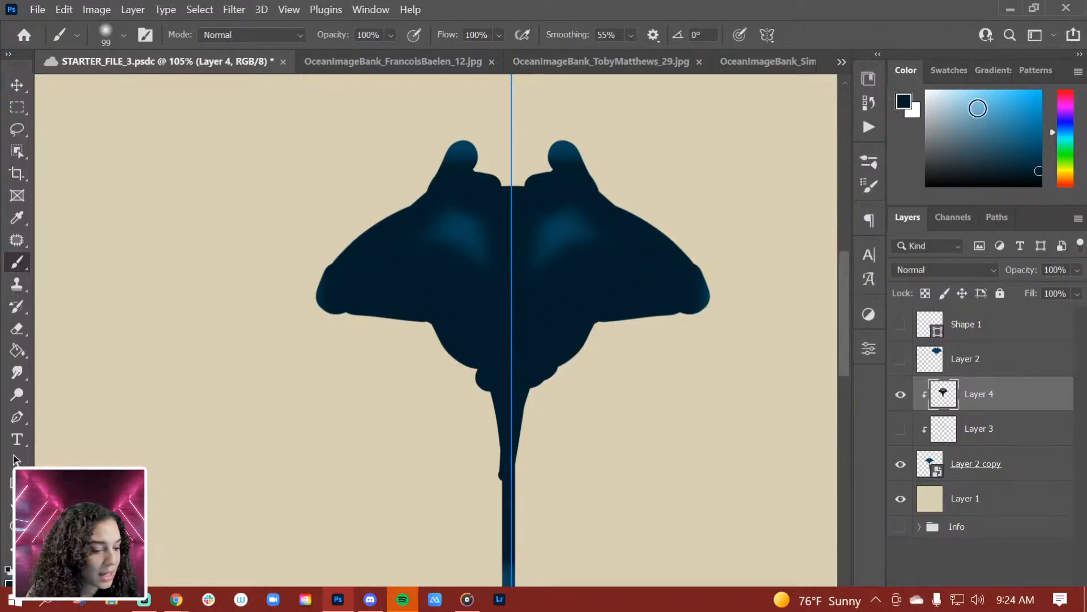
Paint mirrored medium blue patches on the shoulders, tapering towards the centre line, with the Soft Round brush at 47 px and 0% hardness.
left_click(993, 128)
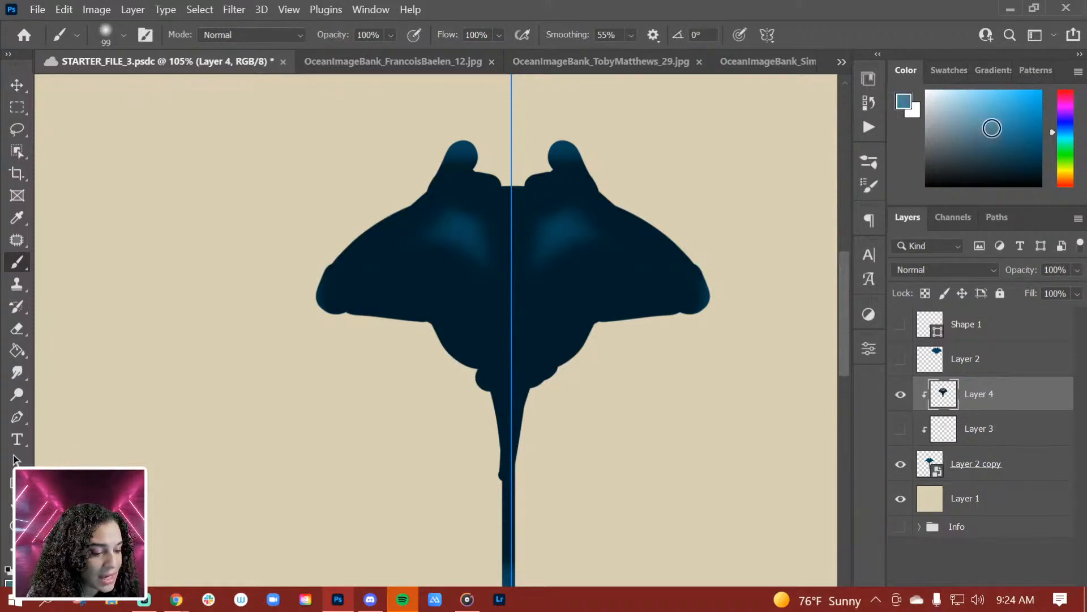
left_click(123, 38)
left_click(121, 84)
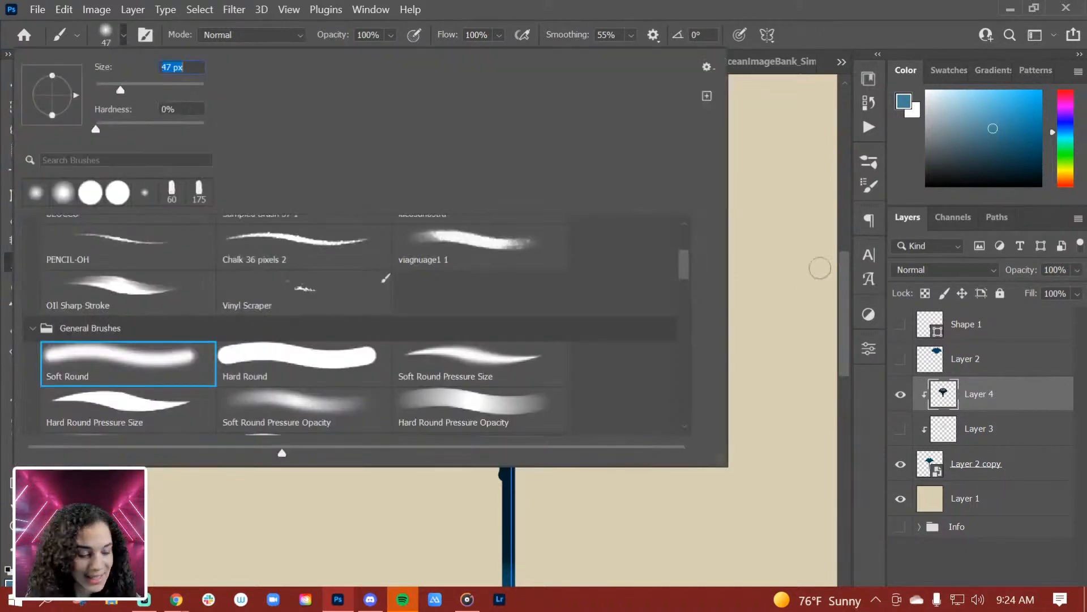
left_click(792, 268)
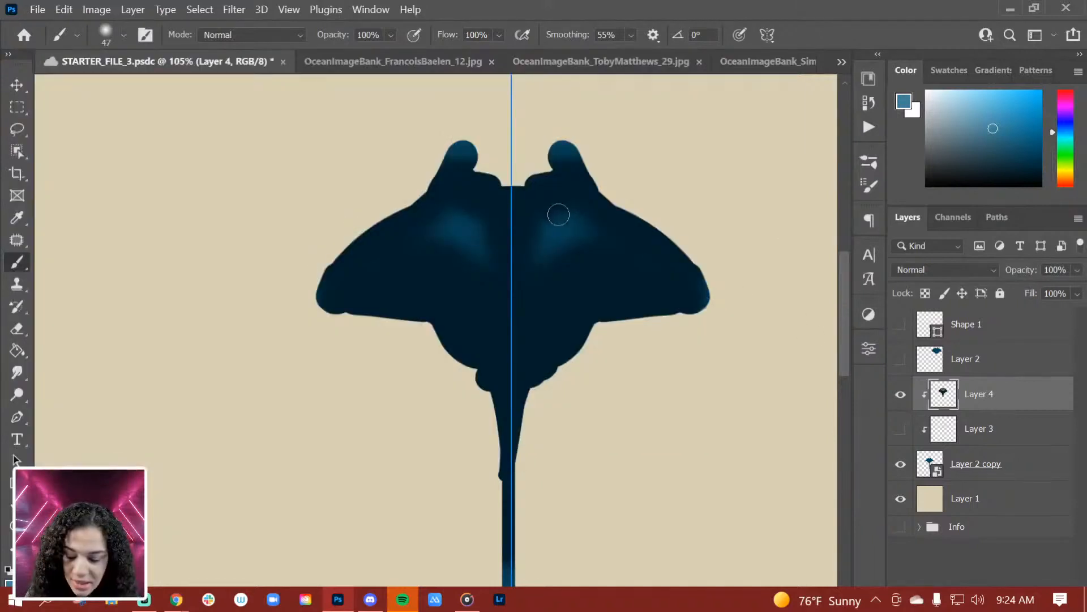
mouse_move(563, 210)
left_mouse_down()
mouse_move(536, 219)
mouse_move(537, 236)
mouse_move(543, 214)
mouse_move(530, 270)
mouse_move(585, 215)
left_mouse_up()
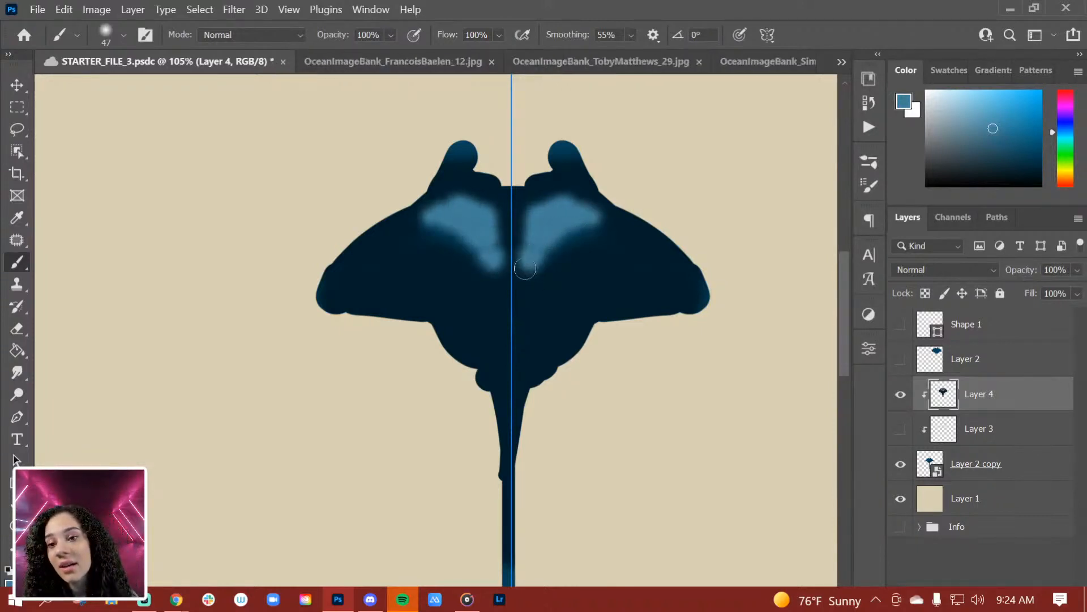
left_click_drag(531, 262, 527, 275)
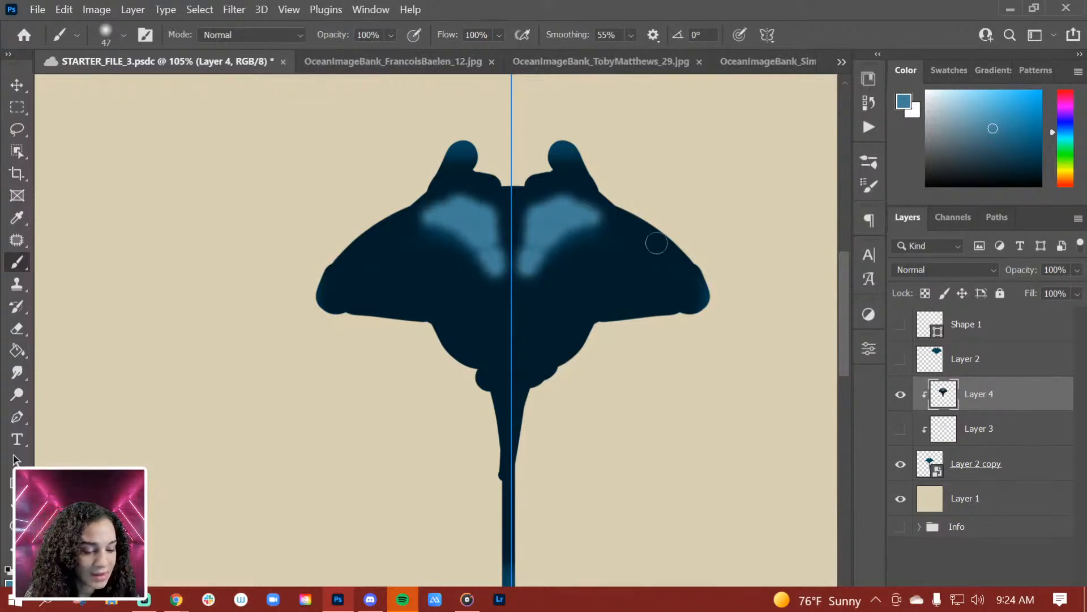
Sample the dark navy from the wing and trim the outer and lower edges of the shoulder patches into slimmer curved shapes.
left_click(627, 272, "alt")
mouse_move(595, 226)
left_mouse_down()
mouse_move(555, 240)
mouse_move(533, 285)
left_mouse_up()
mouse_move(450, 217)
left_mouse_down()
mouse_move(424, 216)
mouse_move(452, 193)
mouse_move(420, 221)
left_mouse_up()
left_click_drag(485, 282, 496, 296)
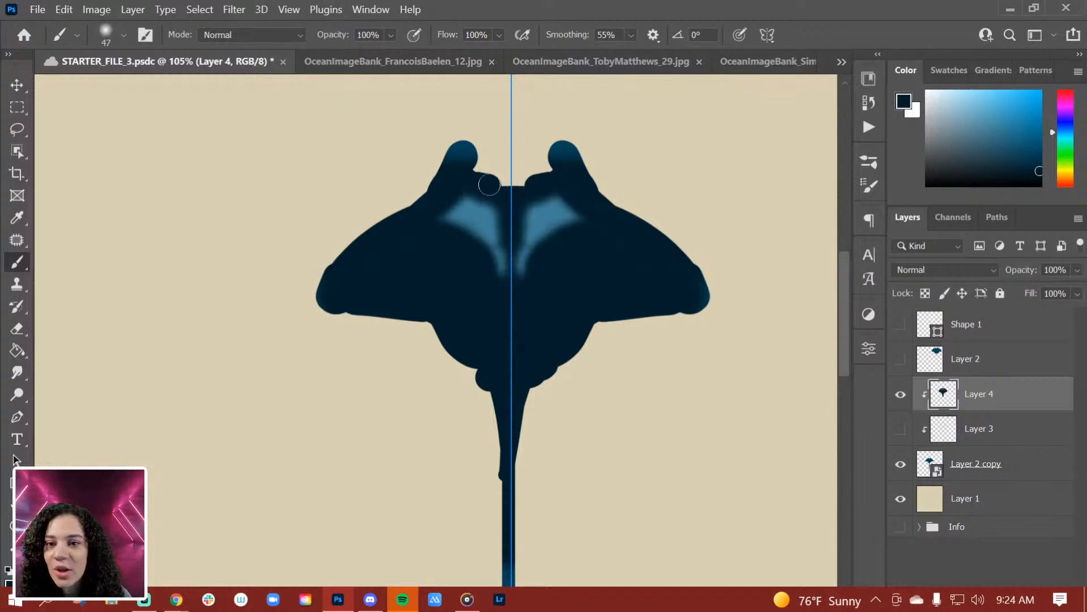
Colour the horn tips and the front edge of the head in soft light blue, evening them out with a muted blue.
left_click(963, 95)
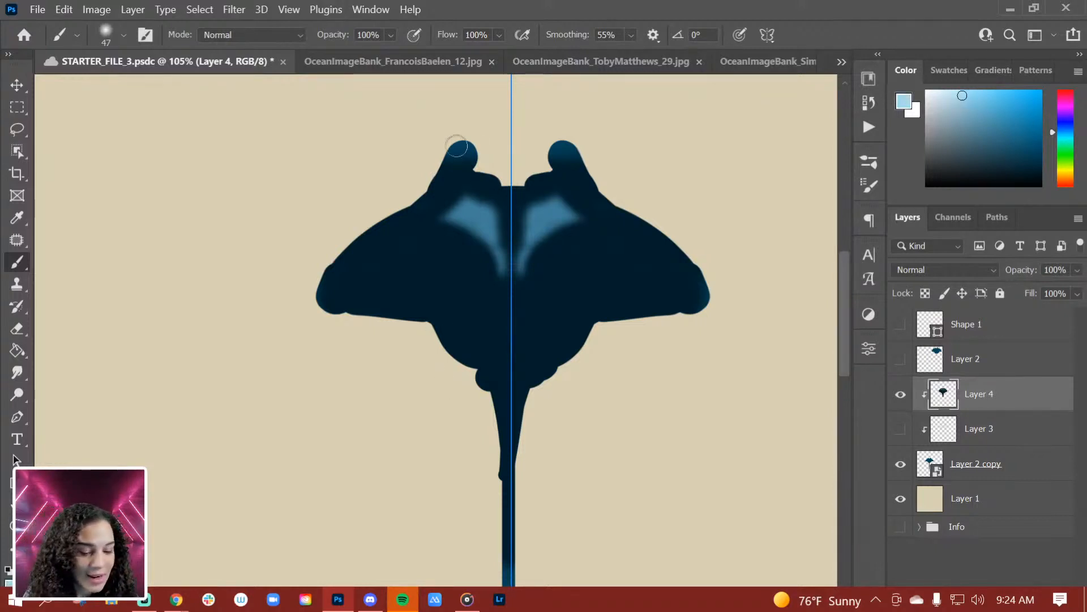
mouse_move(457, 149)
left_mouse_down()
mouse_move(483, 153)
mouse_move(467, 161)
mouse_move(491, 141)
mouse_move(477, 163)
mouse_move(485, 156)
mouse_move(517, 177)
left_mouse_up()
left_click(468, 198, "alt")
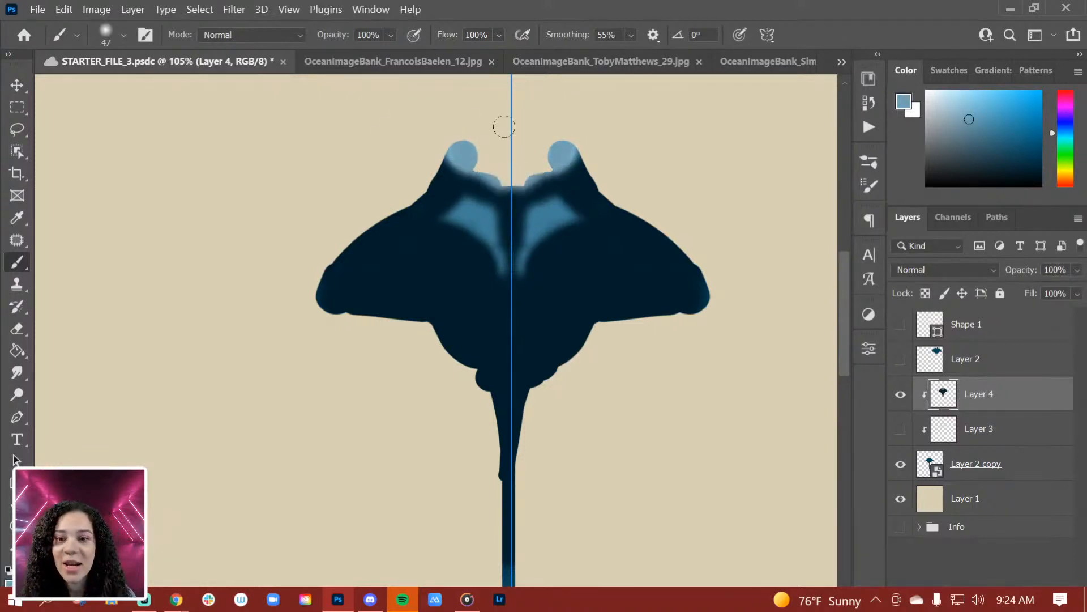
left_click_drag(590, 168, 549, 168)
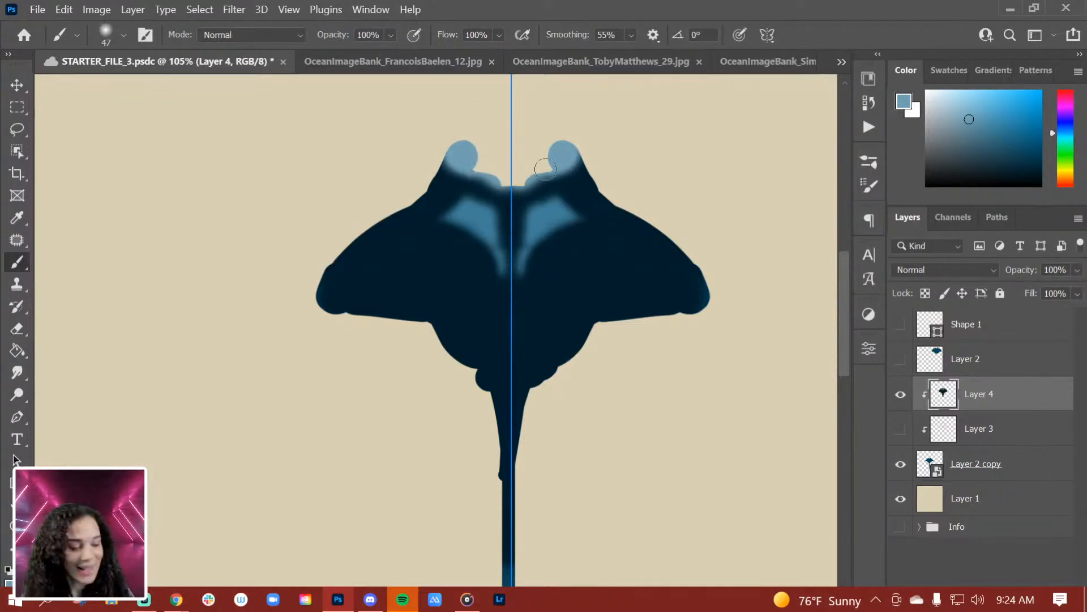
Brush pale blue highlights over the upper part of both shoulder patches, extending them slightly outwards.
left_click(956, 96)
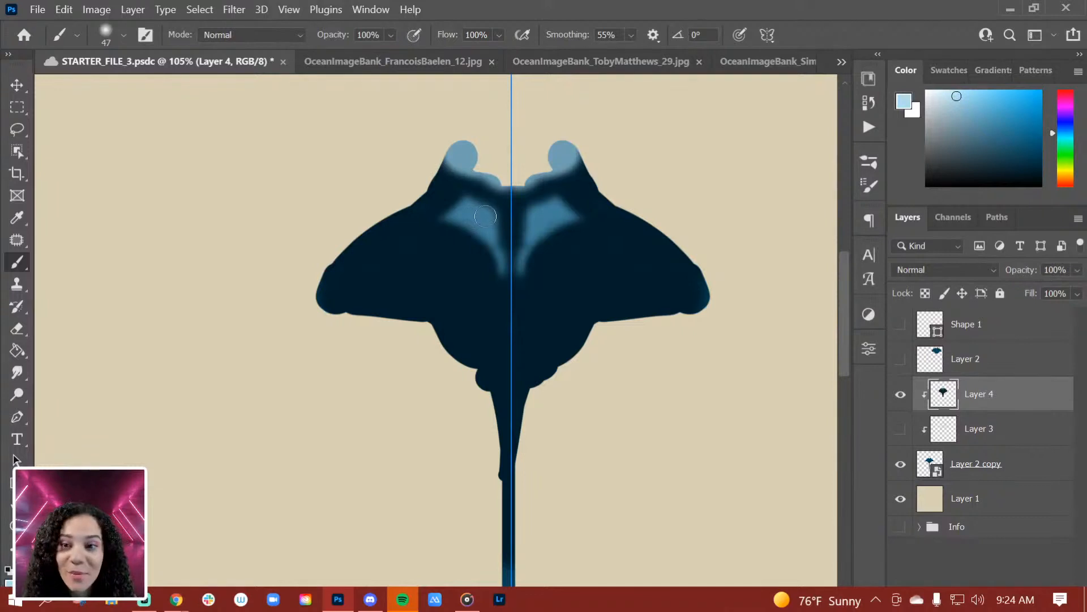
mouse_move(486, 216)
left_mouse_down()
mouse_move(450, 208)
mouse_move(480, 211)
mouse_move(502, 242)
left_mouse_up()
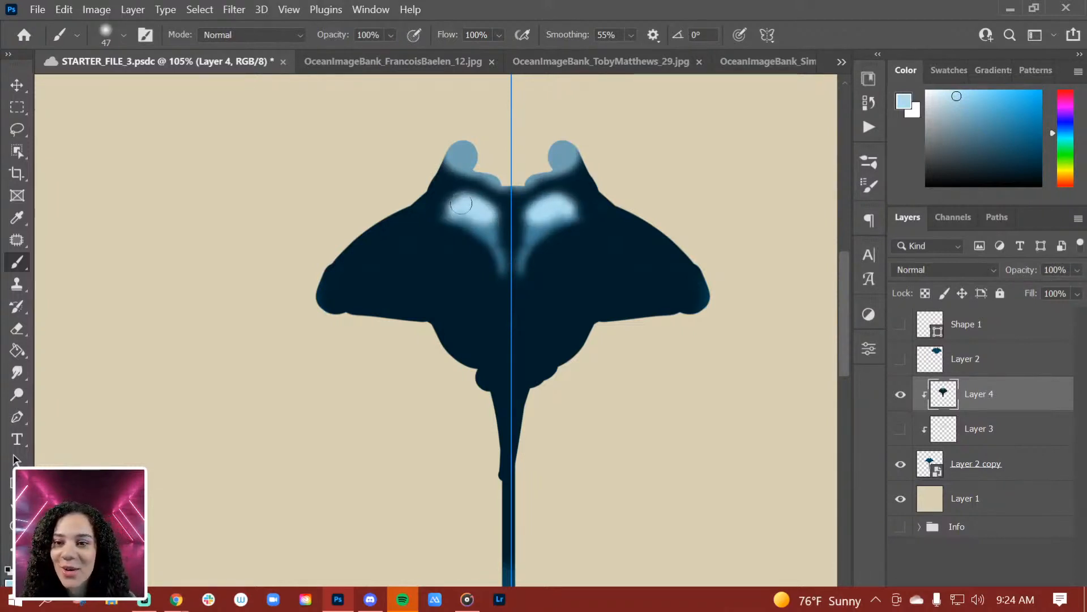
mouse_move(461, 203)
left_mouse_down()
mouse_move(433, 212)
mouse_move(491, 232)
left_mouse_up()
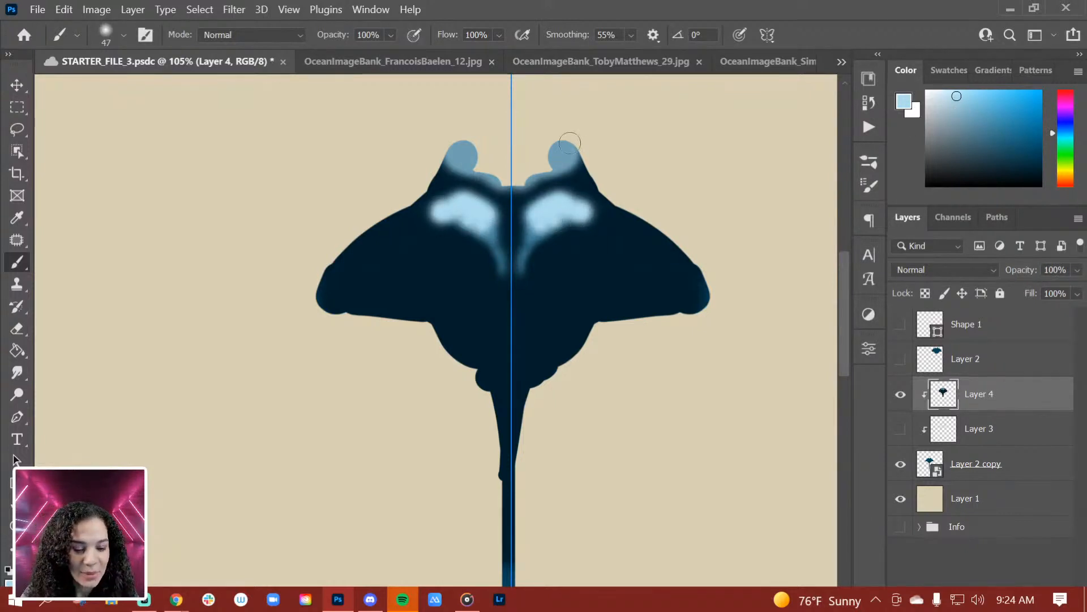
Reduce the brush flow to 30% and paint mirrored pale blue diagonal bands from the wings down to the tail base.
left_click(500, 36)
left_click_drag(494, 56, 475, 55)
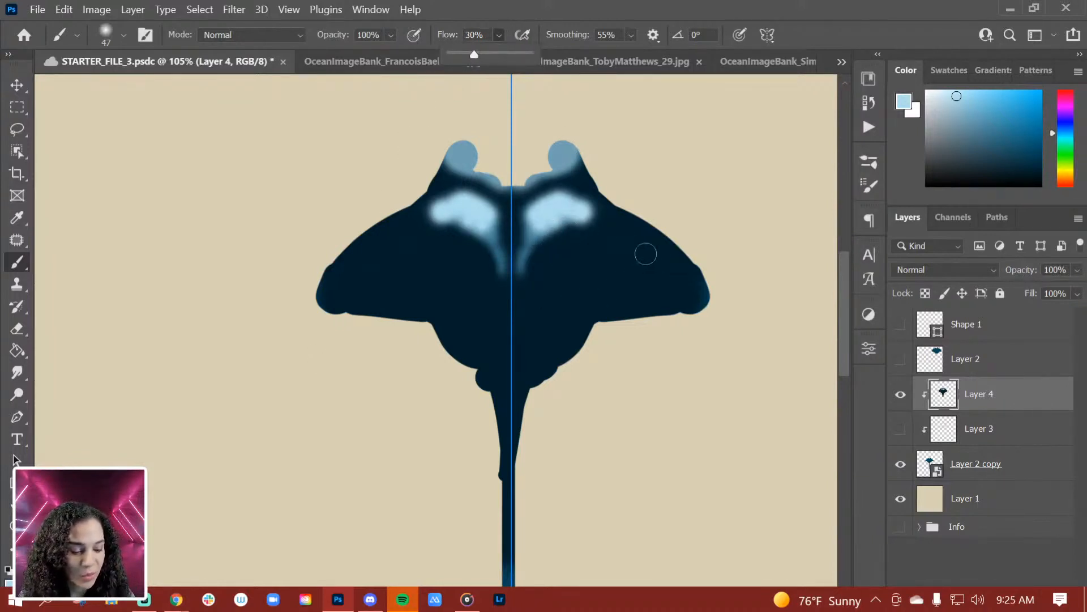
mouse_move(646, 256)
left_mouse_down()
mouse_move(564, 306)
mouse_move(510, 381)
left_mouse_up()
mouse_move(641, 259)
left_mouse_down()
mouse_move(588, 290)
mouse_move(523, 363)
mouse_move(643, 257)
mouse_move(548, 328)
mouse_move(525, 372)
left_mouse_up()
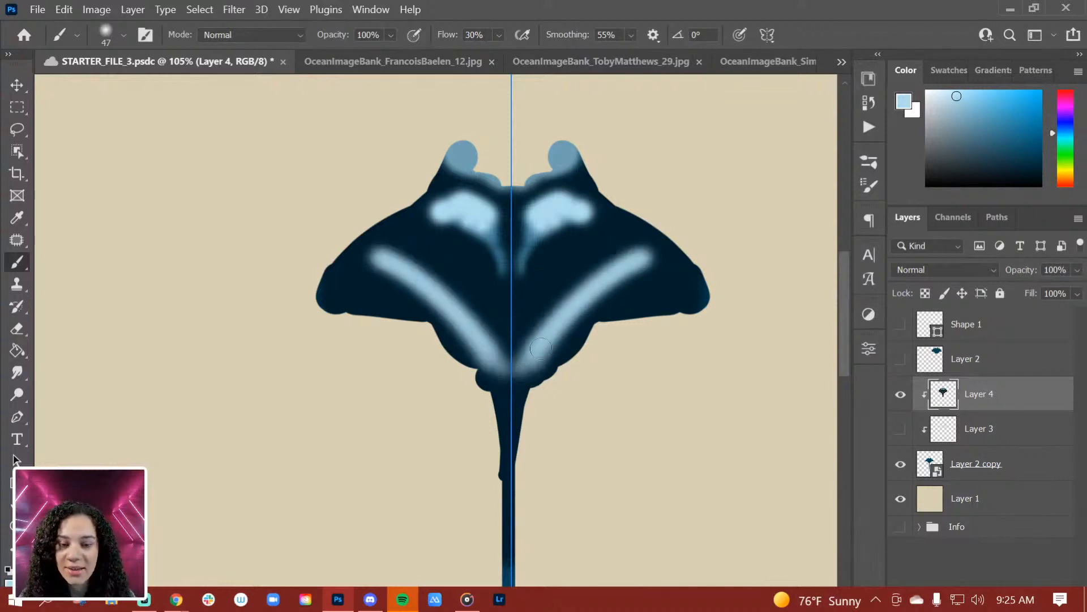
Sample the dark navy from the wing and paint over the mirrored pale blue diagonal bands running from the wings to the tail base.
left_click(660, 272, "alt")
mouse_move(657, 260)
left_mouse_down()
mouse_move(608, 277)
mouse_move(649, 249)
mouse_move(623, 254)
mouse_move(576, 294)
mouse_move(552, 322)
mouse_move(539, 369)
mouse_move(494, 360)
left_mouse_up()
mouse_move(643, 269)
left_mouse_down()
mouse_move(580, 316)
mouse_move(534, 370)
mouse_move(560, 304)
mouse_move(515, 389)
mouse_move(543, 343)
mouse_move(625, 262)
mouse_move(626, 281)
mouse_move(530, 383)
left_mouse_up()
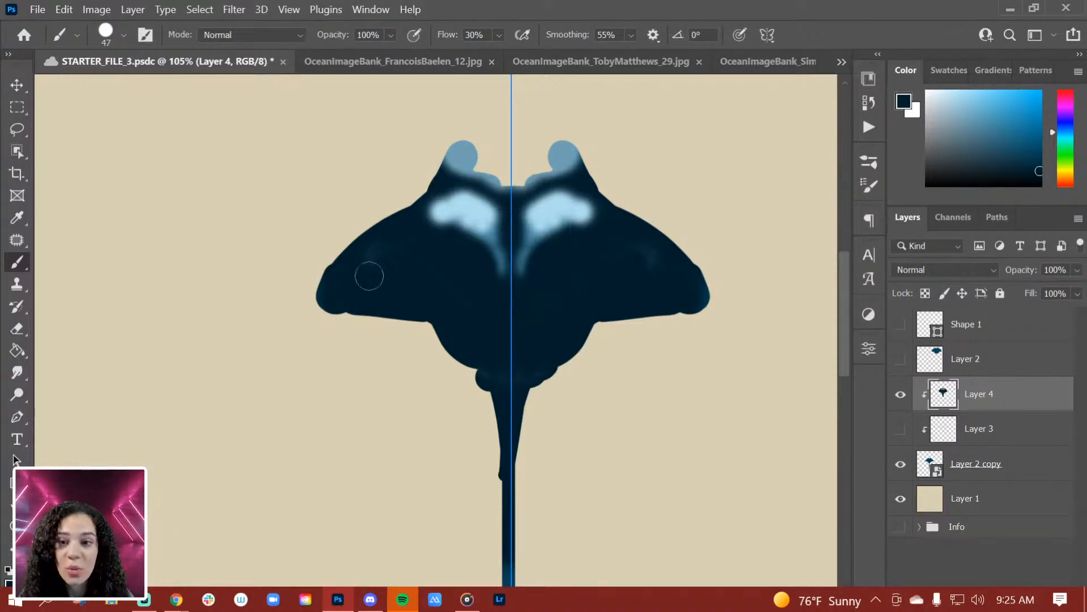
Switch to the Soft Round Pressure Opacity brush and fade the lower edges of both shoulder patches with the dark navy.
right_click(529, 239)
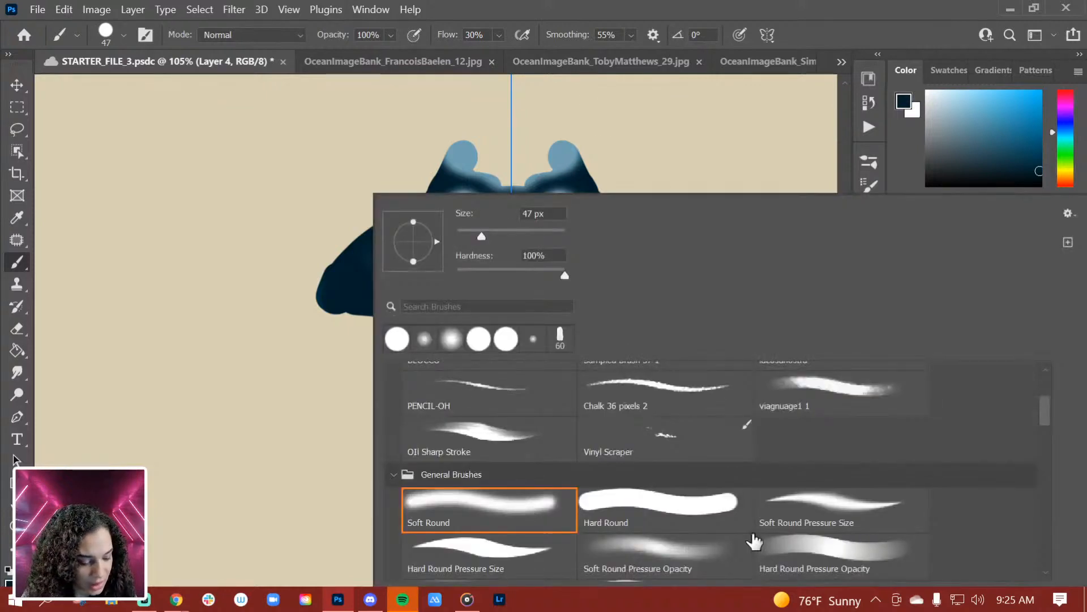
left_click(651, 568)
left_click(485, 306)
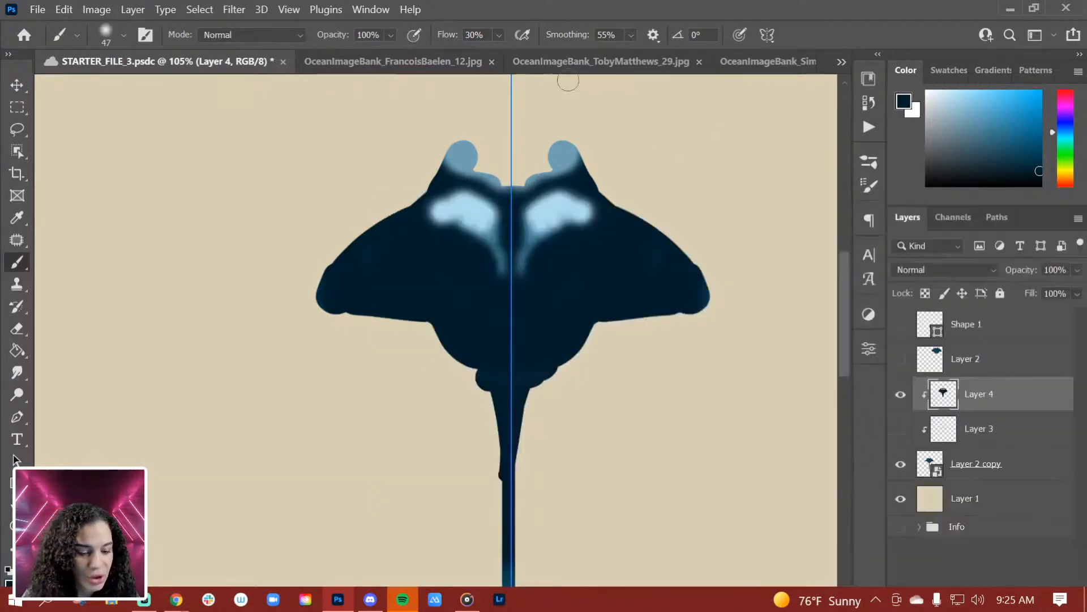
key("alt")
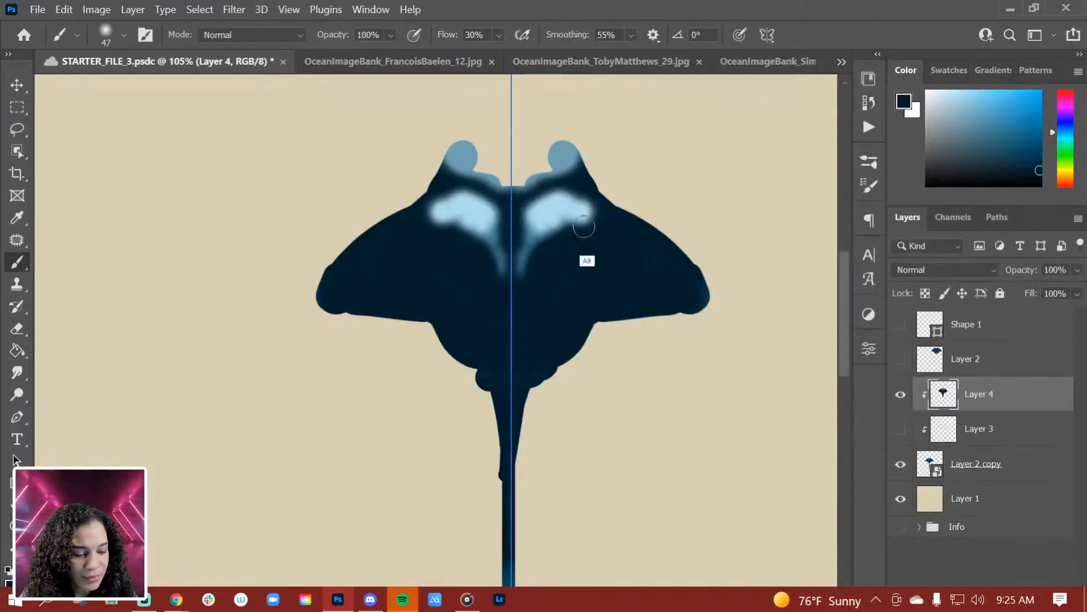
mouse_move(561, 228)
left_mouse_down()
mouse_move(535, 245)
mouse_move(587, 224)
mouse_move(536, 251)
mouse_move(573, 235)
mouse_move(571, 190)
mouse_move(582, 203)
mouse_move(571, 231)
mouse_move(529, 236)
mouse_move(587, 220)
mouse_move(547, 228)
mouse_move(528, 261)
left_mouse_up()
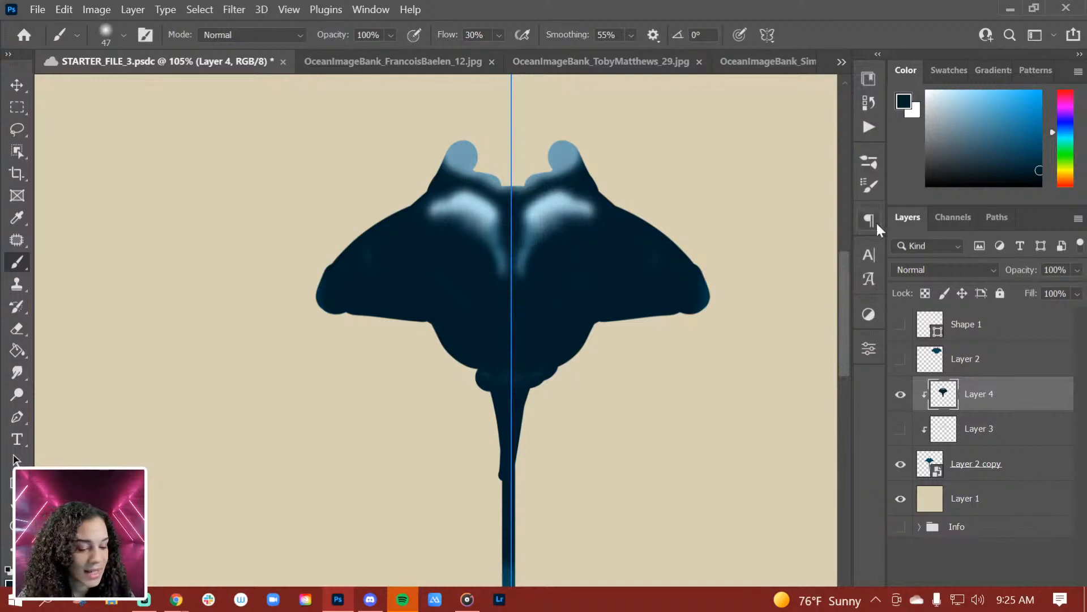
Brush soft pale blue along the rear edges of the wings and lower body, and fade the shoulder patches' outer ends with dark navy.
left_click(555, 194, "alt")
mouse_move(597, 323)
left_mouse_down()
mouse_move(572, 342)
mouse_move(592, 324)
left_mouse_up()
mouse_move(696, 313)
left_mouse_down()
mouse_move(636, 319)
mouse_move(459, 385)
left_mouse_up()
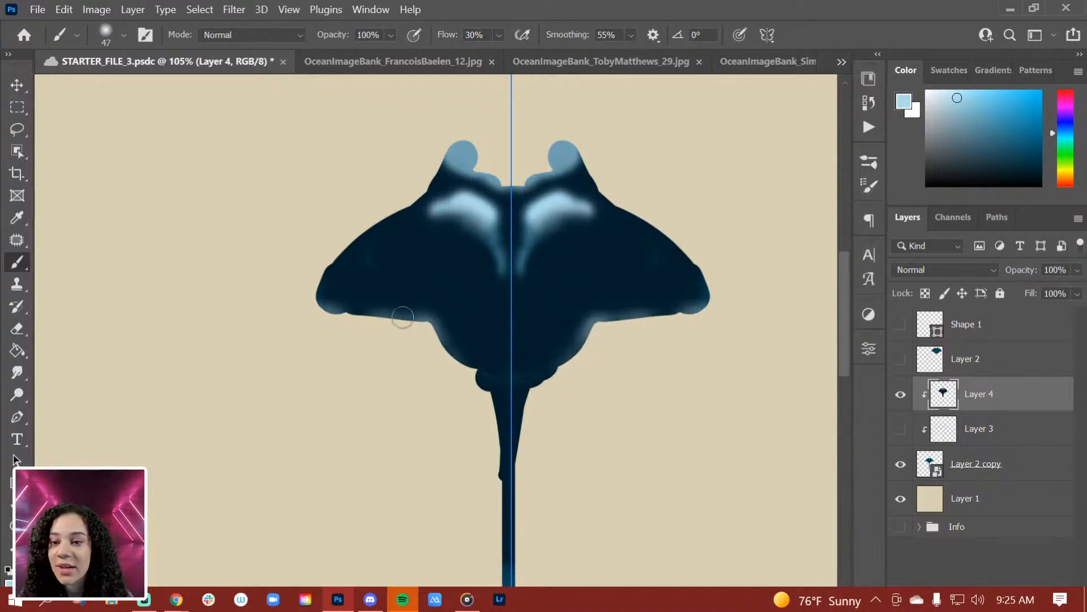
mouse_move(403, 317)
left_mouse_down()
mouse_move(327, 313)
mouse_move(340, 315)
left_mouse_up()
left_click_drag(456, 351, 465, 355)
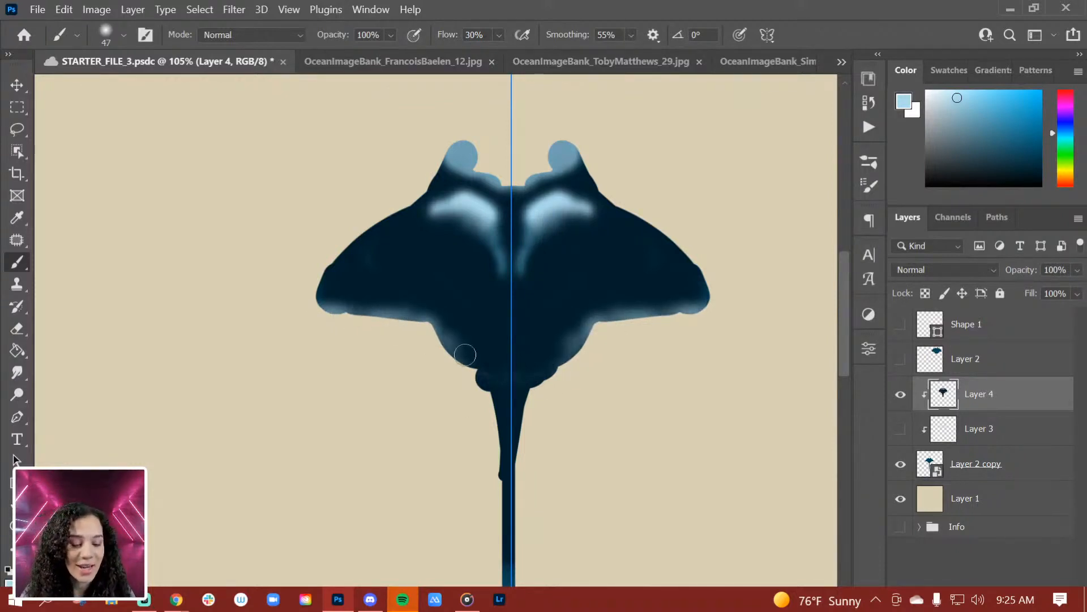
left_click(448, 181, "alt")
mouse_move(449, 182)
left_mouse_down()
mouse_move(420, 216)
mouse_move(448, 196)
left_mouse_up()
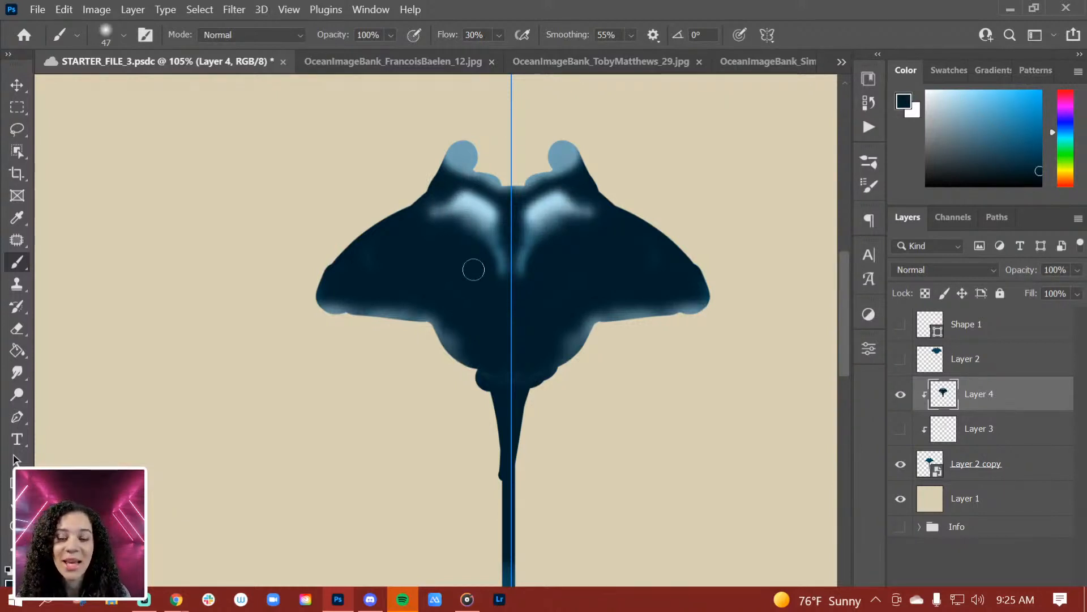